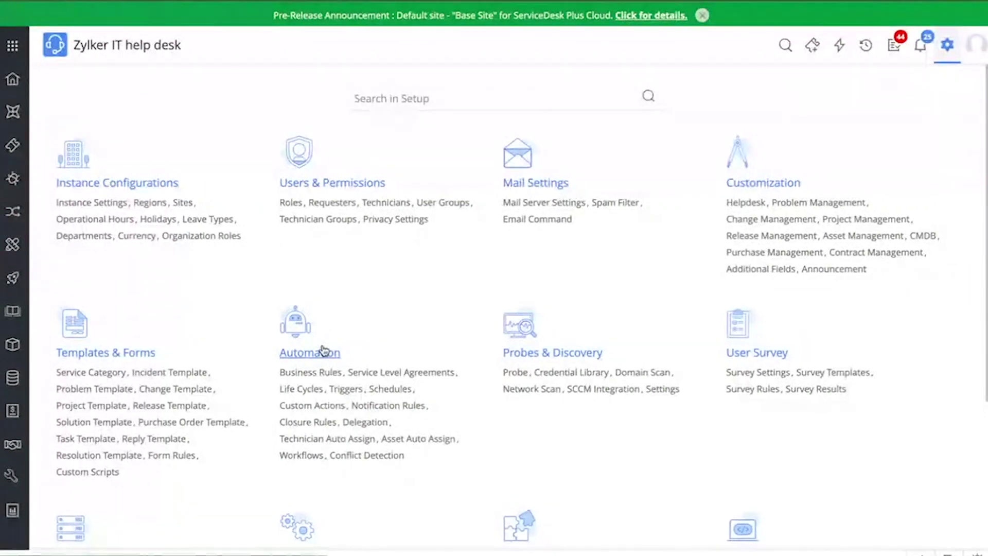
- Open the request trigger "Trigger to remind technician about asset request" for editing and review its conditions and actions
click(353, 391)
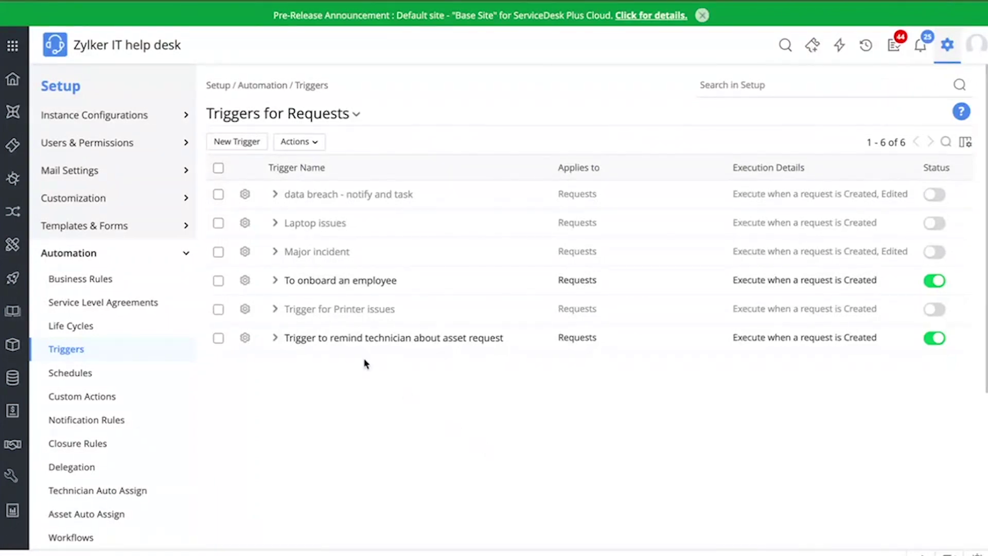
click(245, 338)
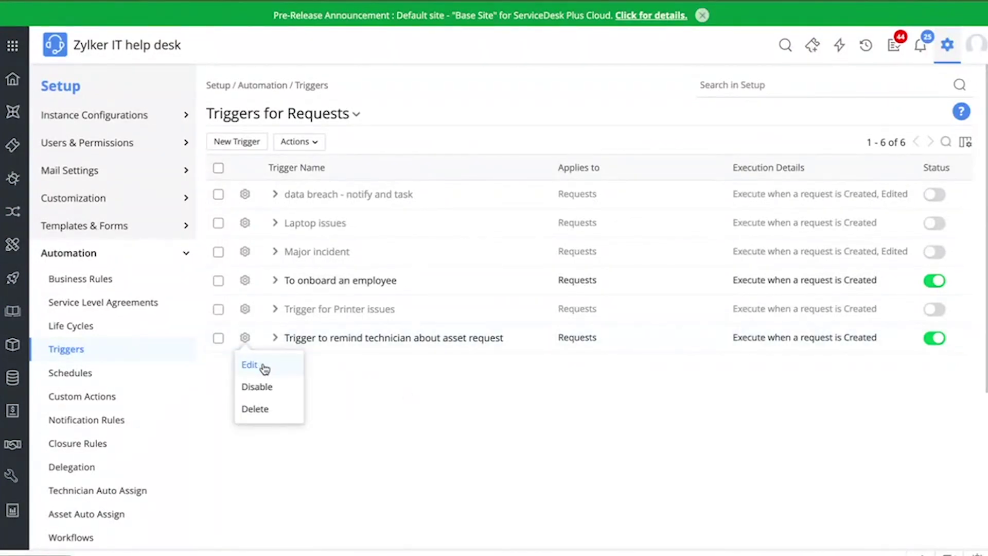
click(263, 367)
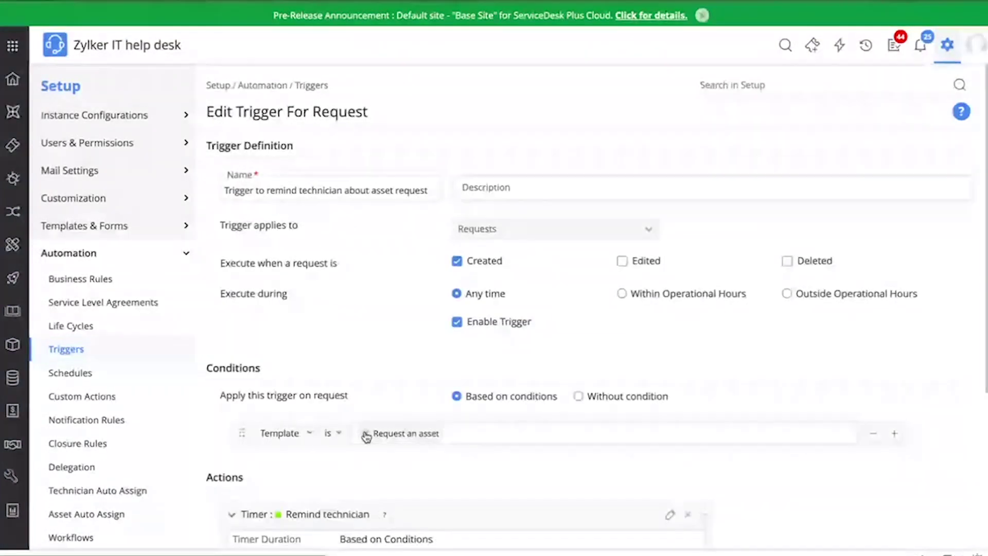
scroll(325, 481, down, 1)
scroll(326, 481, down, 3)
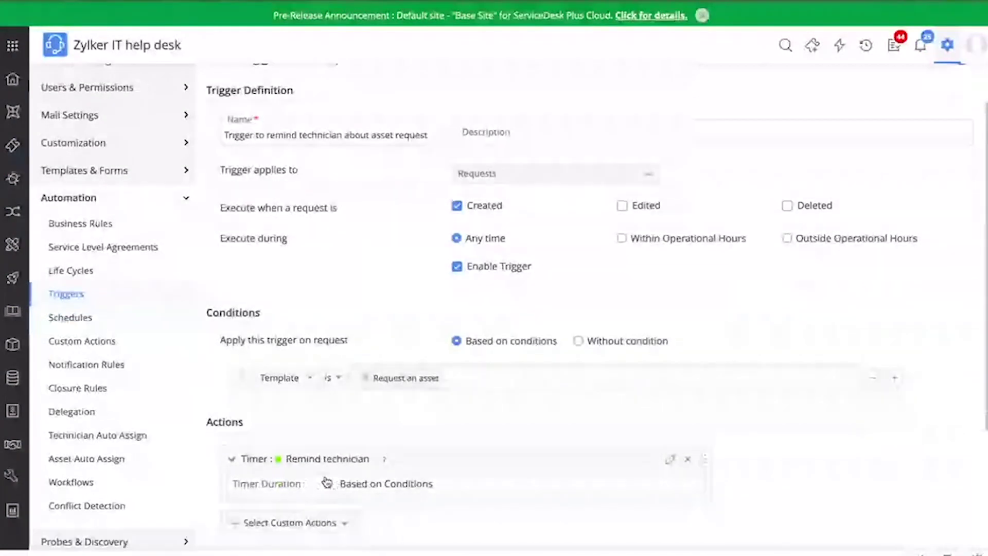
scroll(326, 481, down, 5)
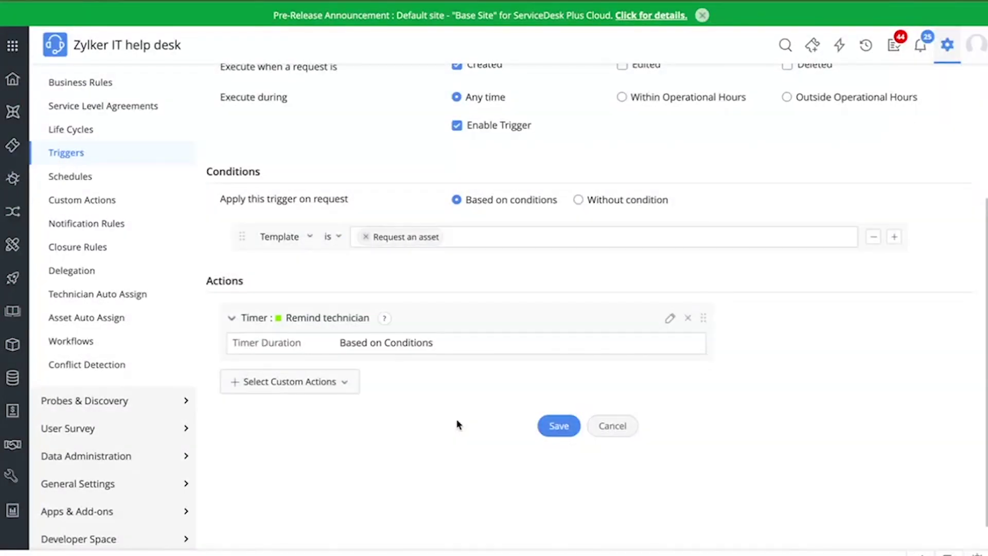
- Collapse the Remind technician timer's details and view the types of custom actions the trigger can use
click(231, 318)
click(330, 354)
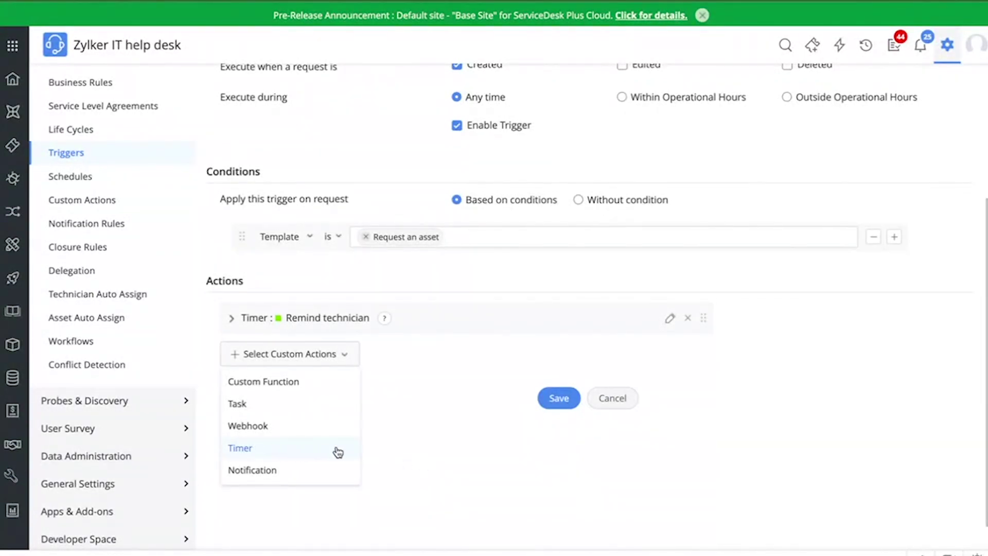
click(419, 381)
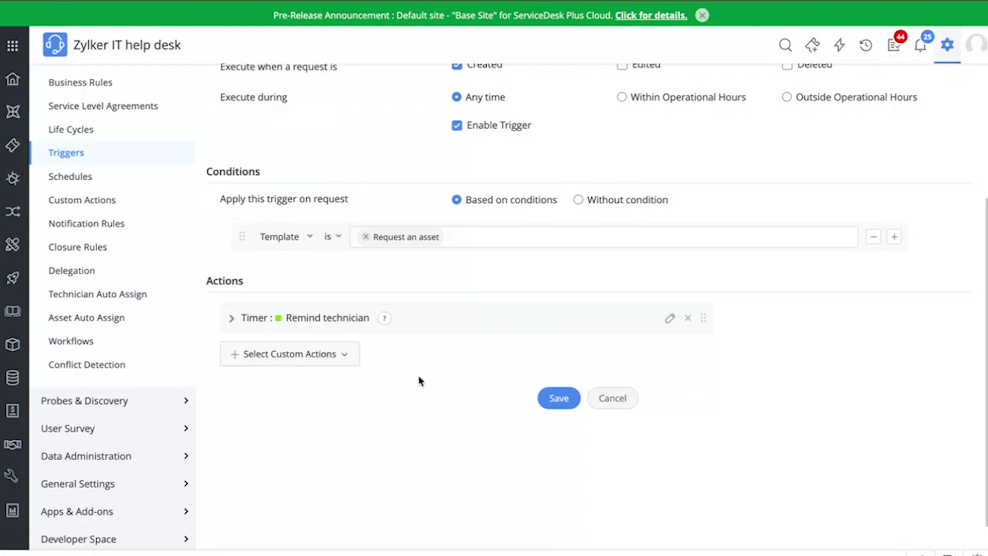
- Open the Remind technician timer for requests from the custom actions for editing
scroll(172, 298, up, 2)
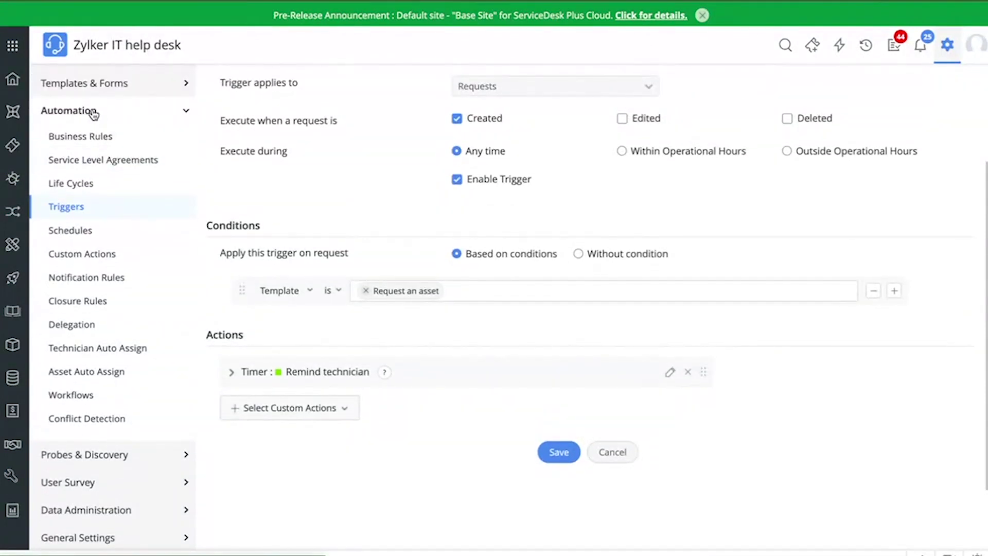
click(94, 260)
click(414, 123)
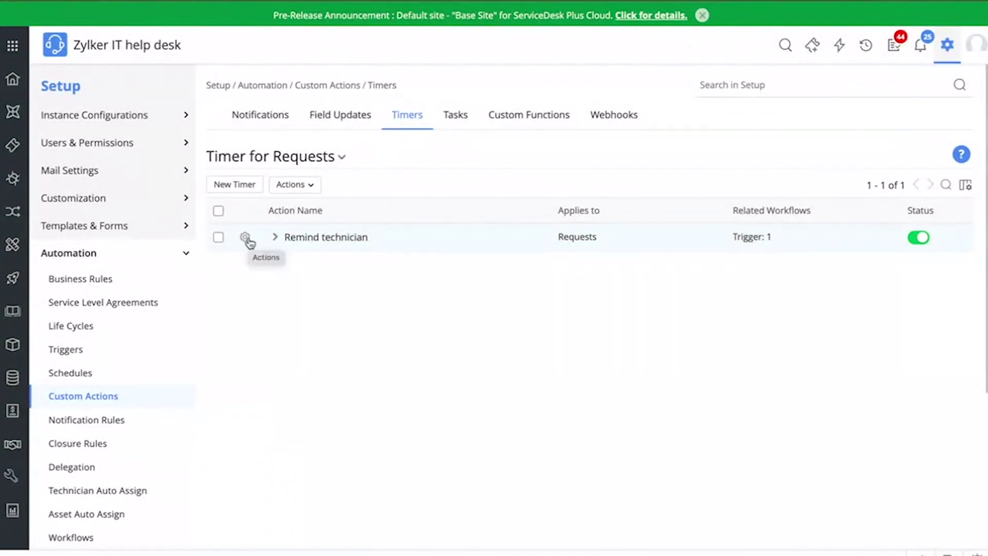
click(247, 240)
click(273, 268)
- Set the timer duration to User Defined, enable considering Site Operational Hours, and view the alternative hours options
scroll(452, 406, down, 2)
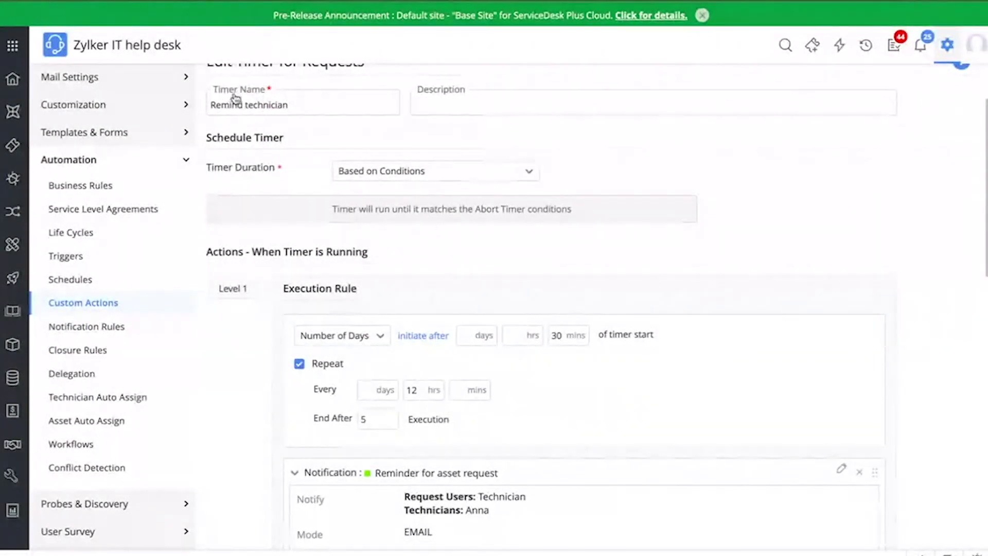
scroll(385, 324, down, 1)
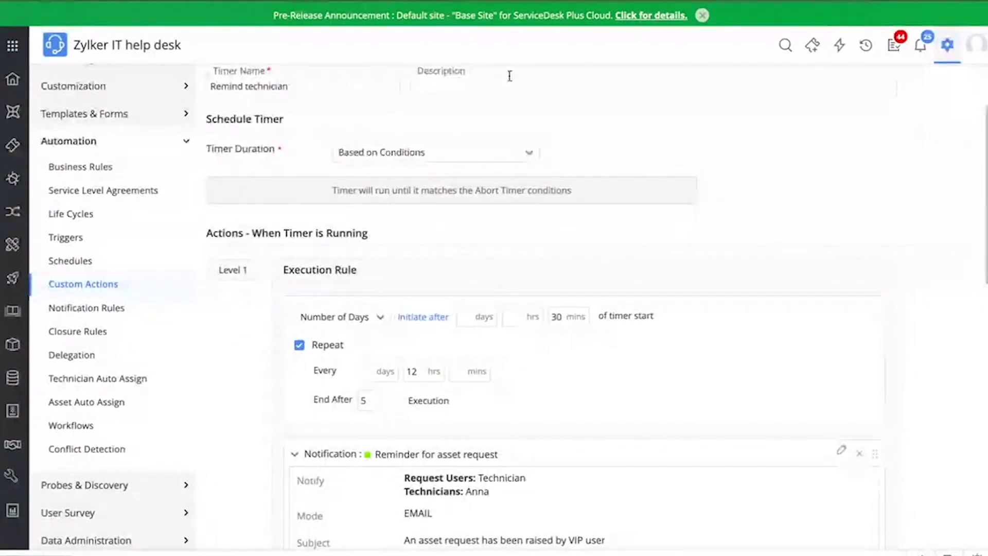
scroll(602, 154, down, 1)
scroll(602, 227, down, 1)
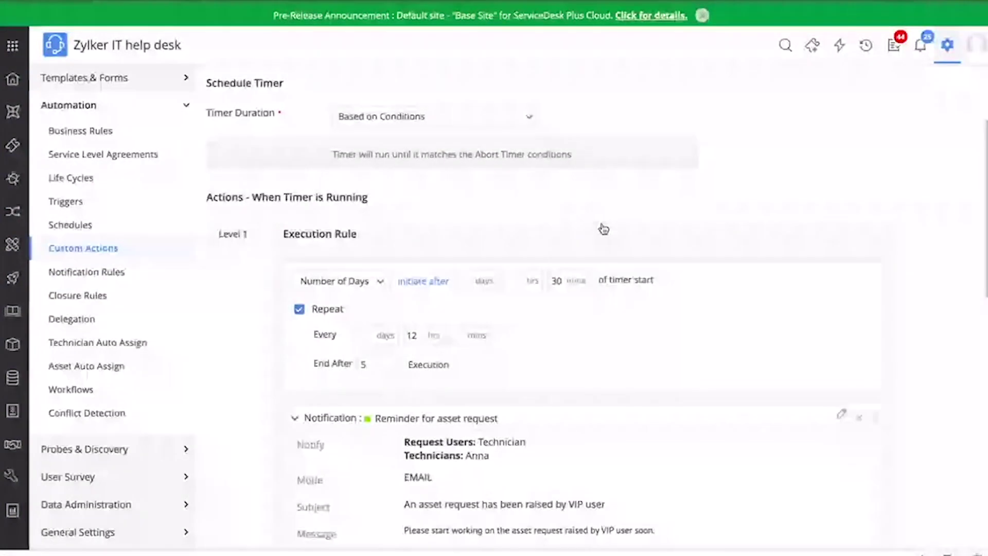
scroll(465, 201, up, 1)
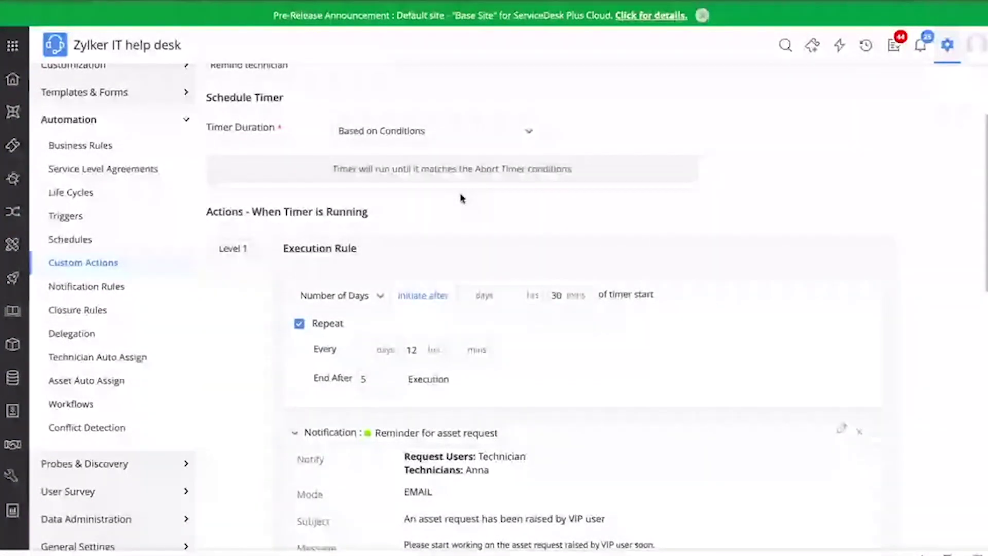
click(442, 135)
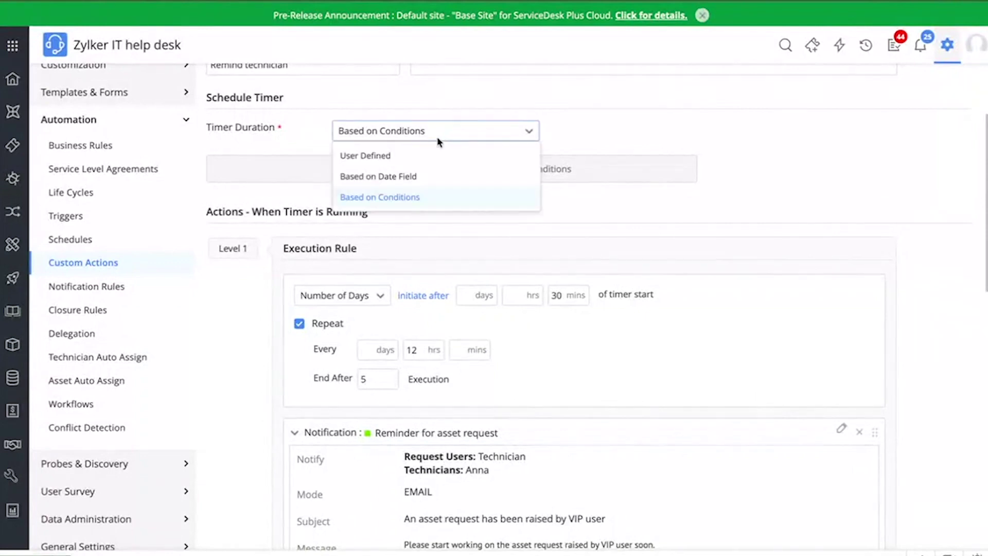
click(397, 159)
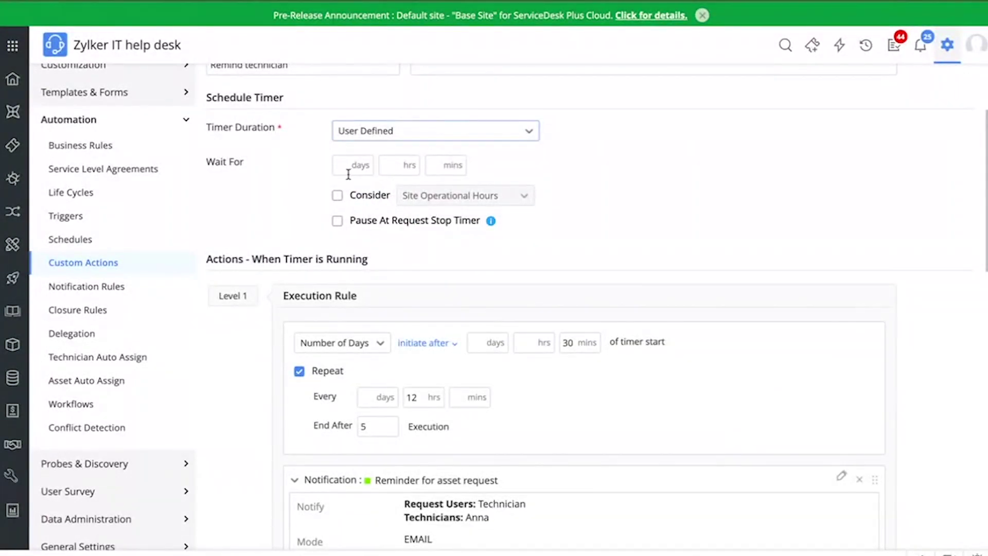
click(338, 196)
click(339, 195)
click(435, 202)
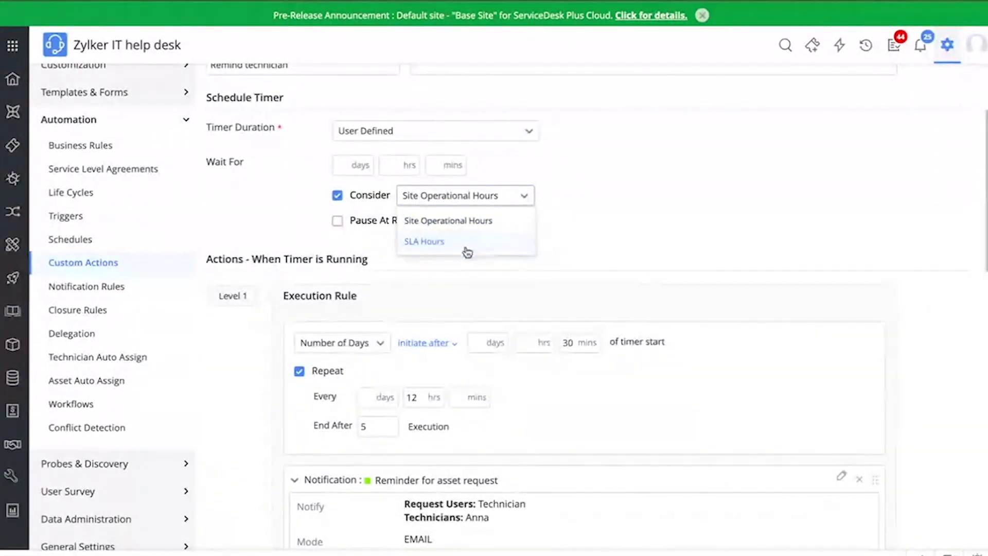
click(448, 278)
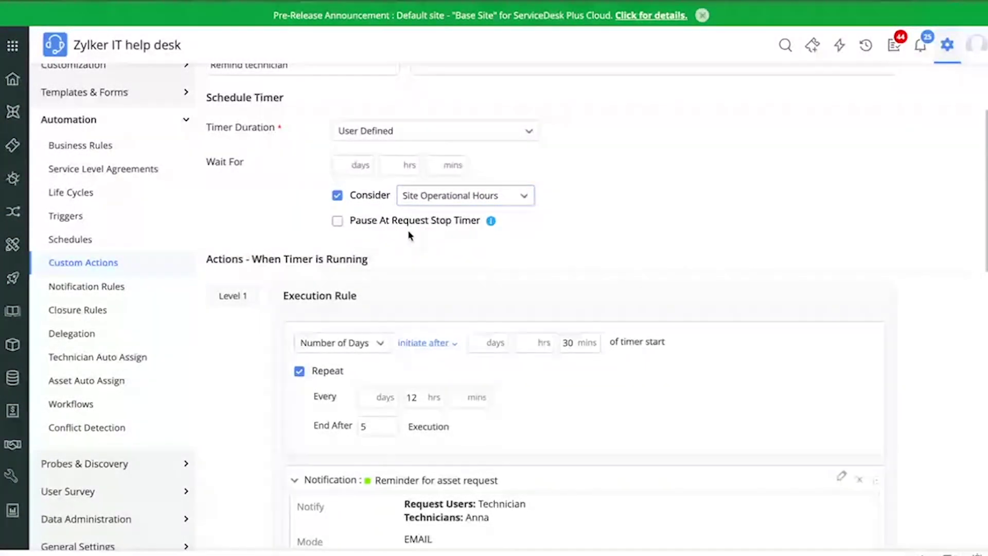
- Set the timer duration to Based on Date Field, with the wait defined as Number of Days before the field
scroll(428, 236, up, 1)
click(423, 186)
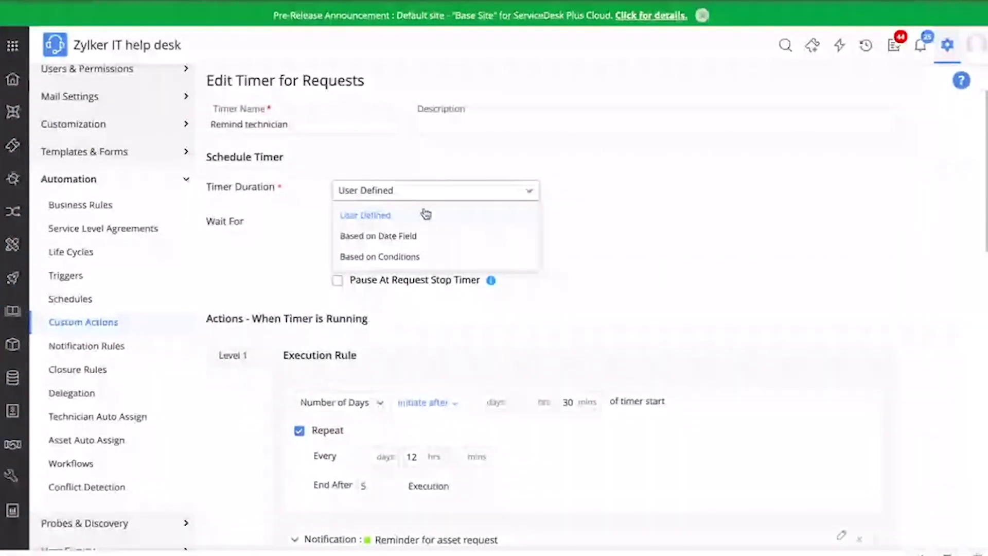
click(407, 237)
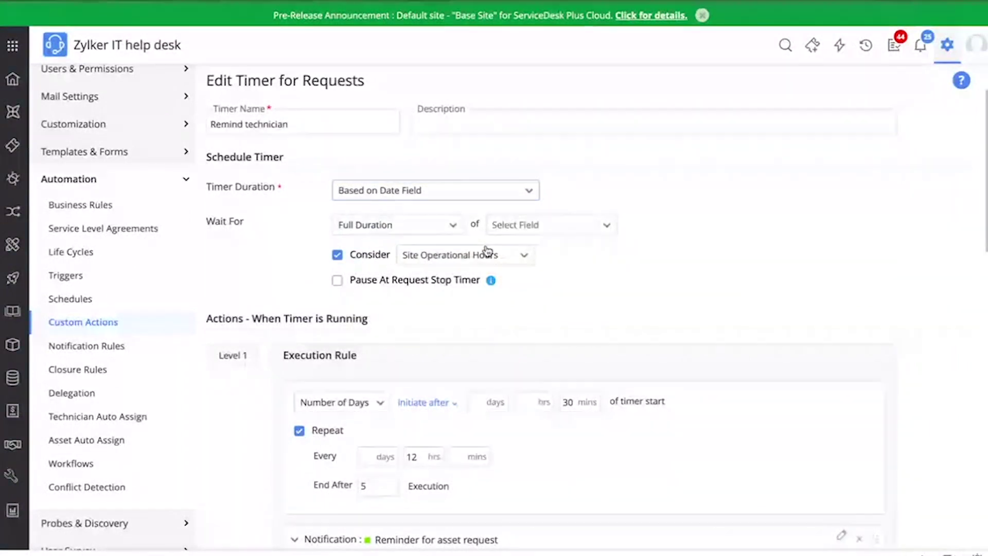
click(428, 235)
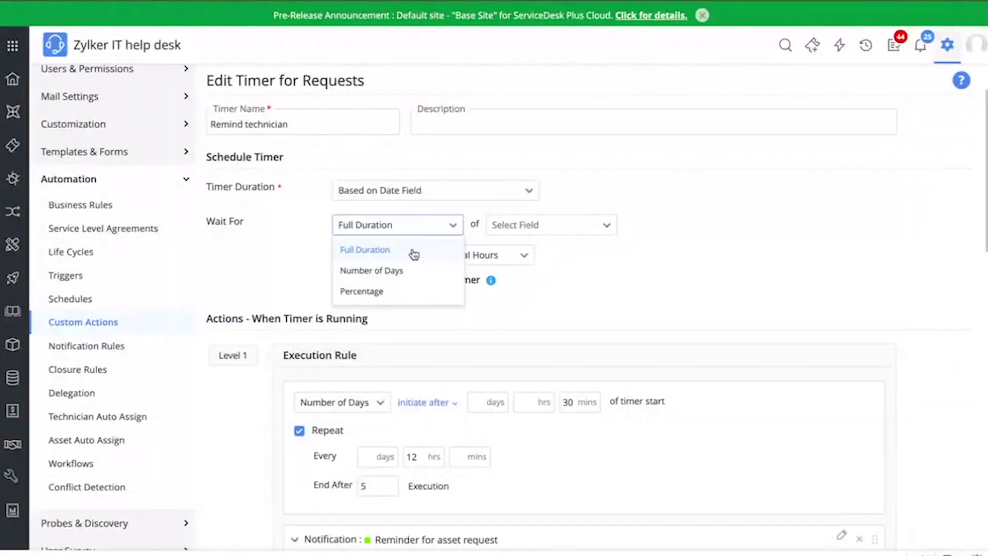
click(412, 271)
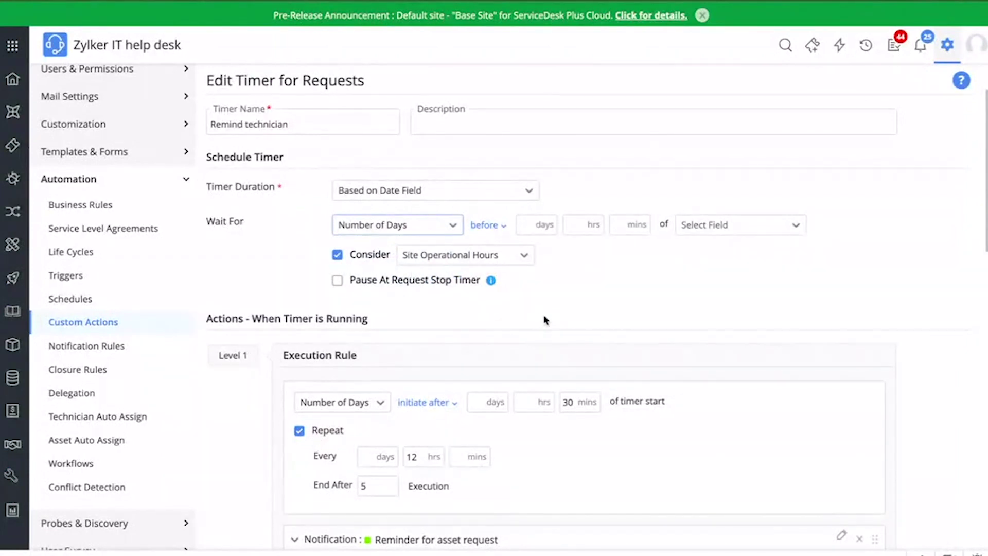
click(482, 232)
click(489, 250)
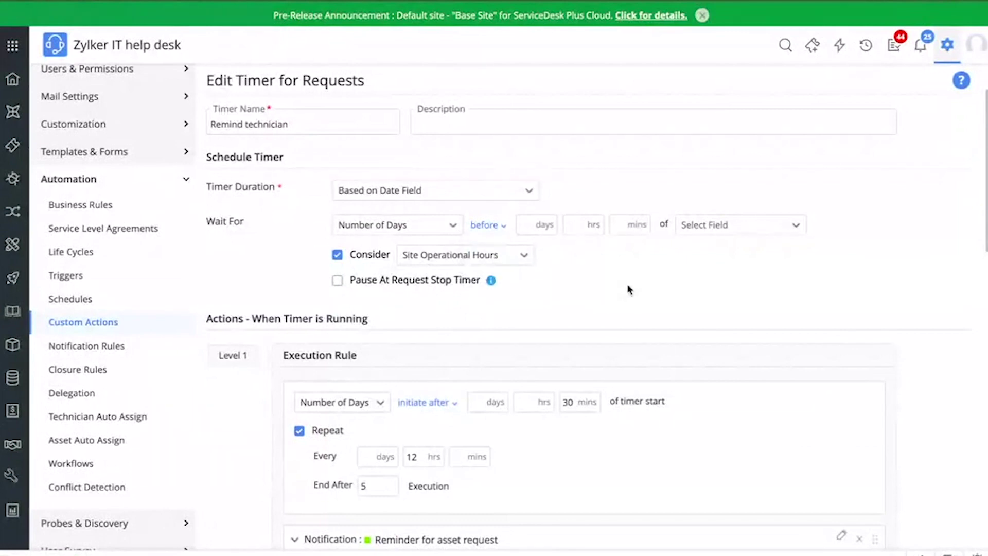
- Set the wait to Percentage, and return the timer duration to Based on Conditions
click(397, 225)
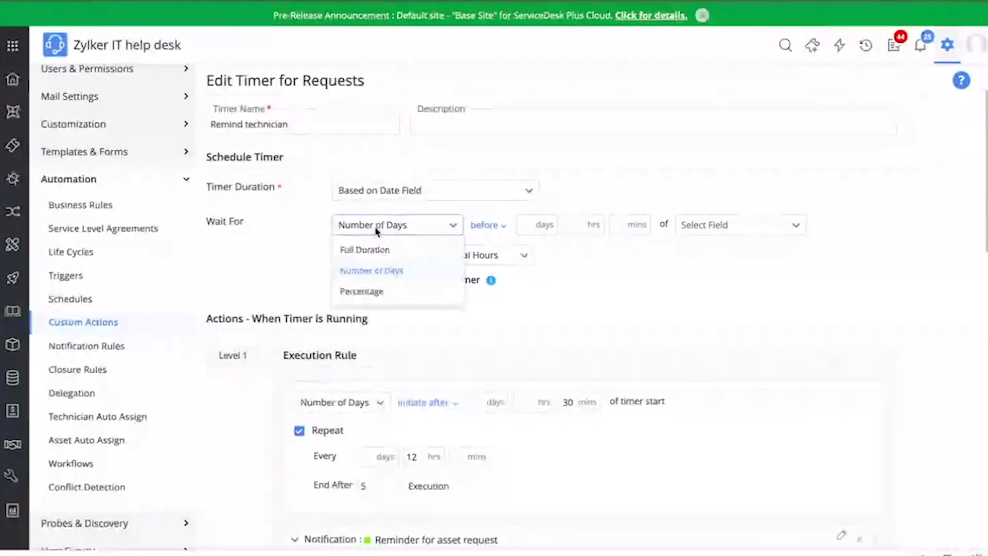
click(380, 292)
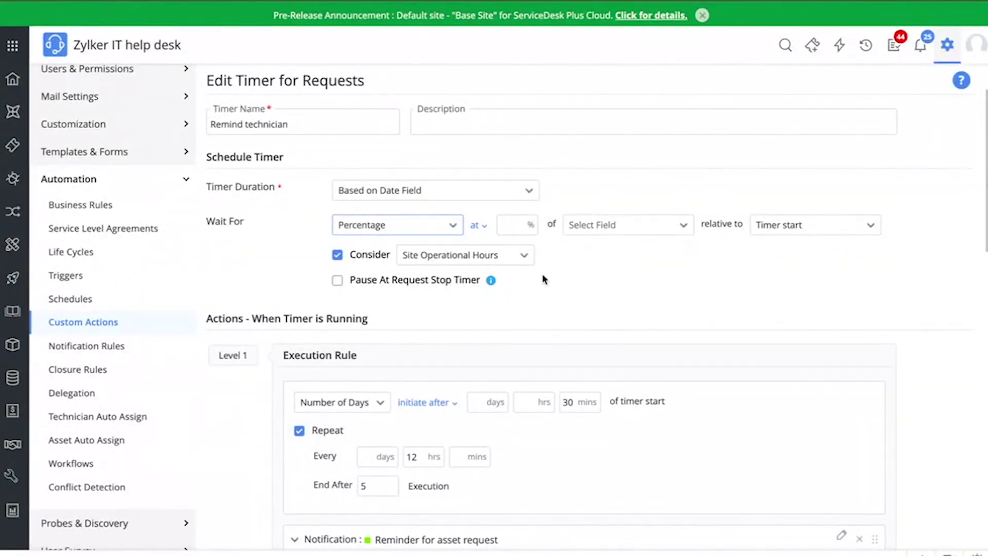
click(407, 190)
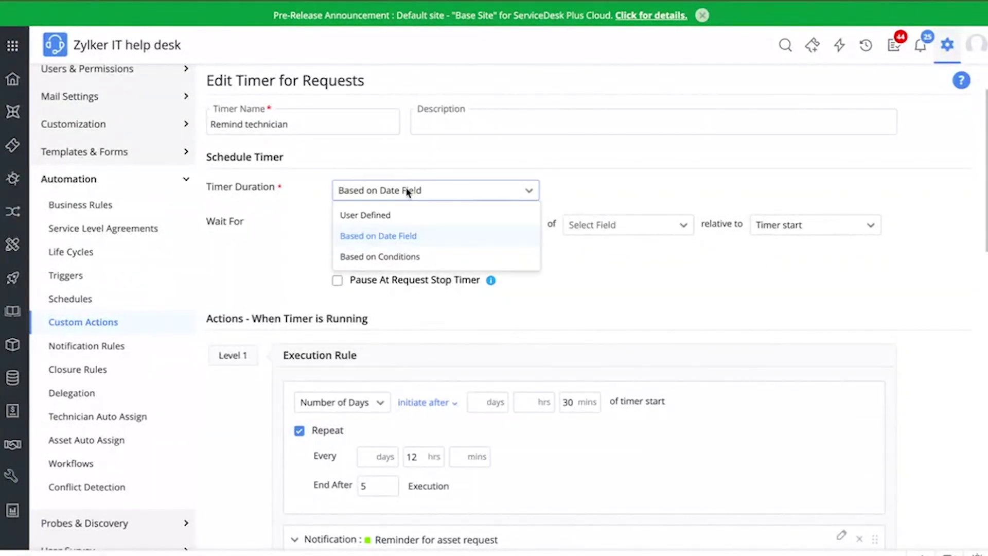
click(401, 257)
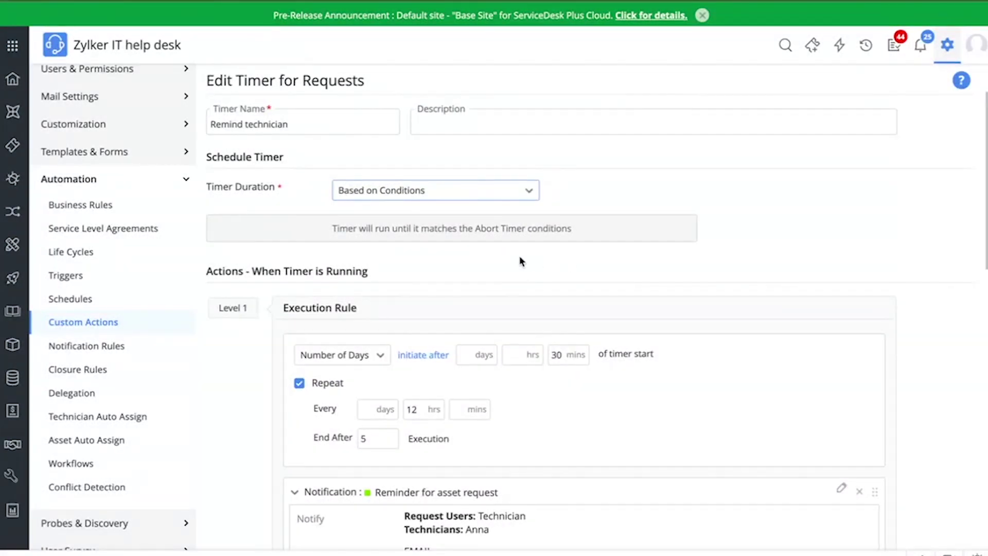
- Examine the Level 1 execution rule's start delay, its repeat settings and the reminder notification
scroll(541, 274, down, 1)
scroll(541, 274, down, 1)
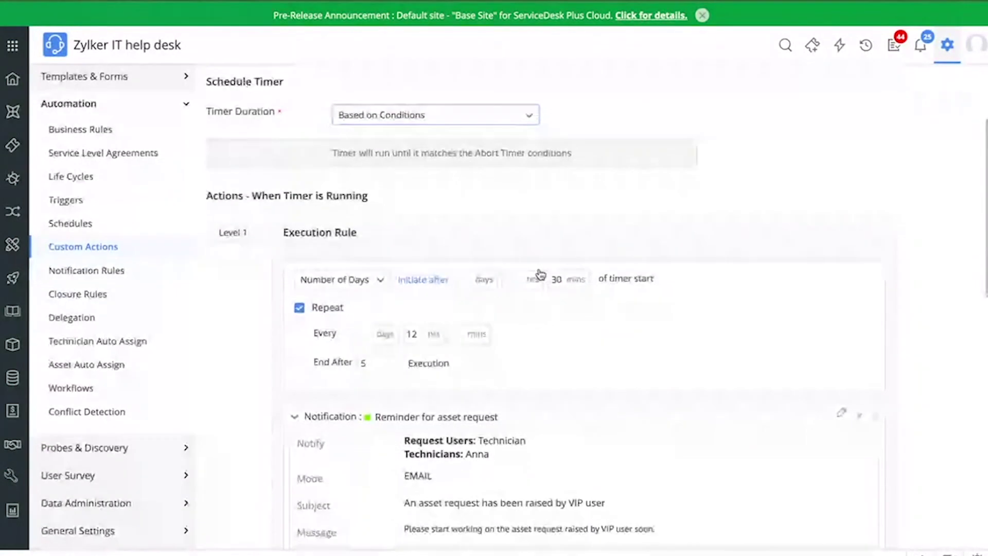
scroll(525, 194, down, 1)
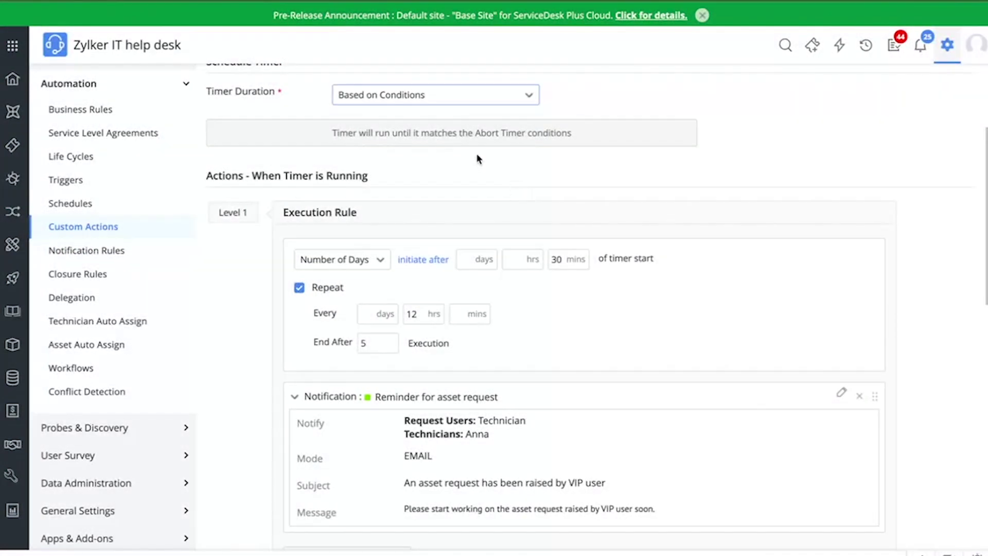
scroll(561, 223, down, 4)
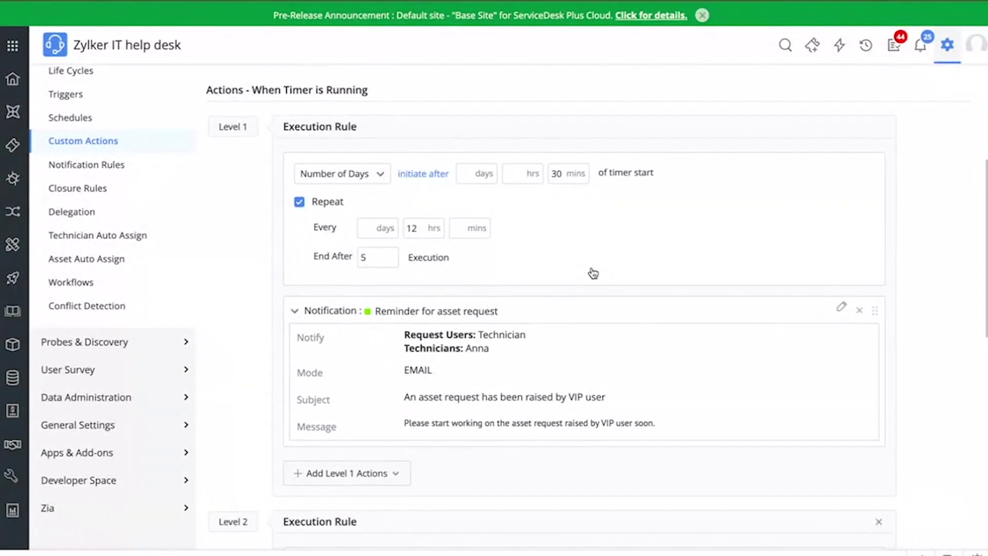
scroll(594, 274, down, 1)
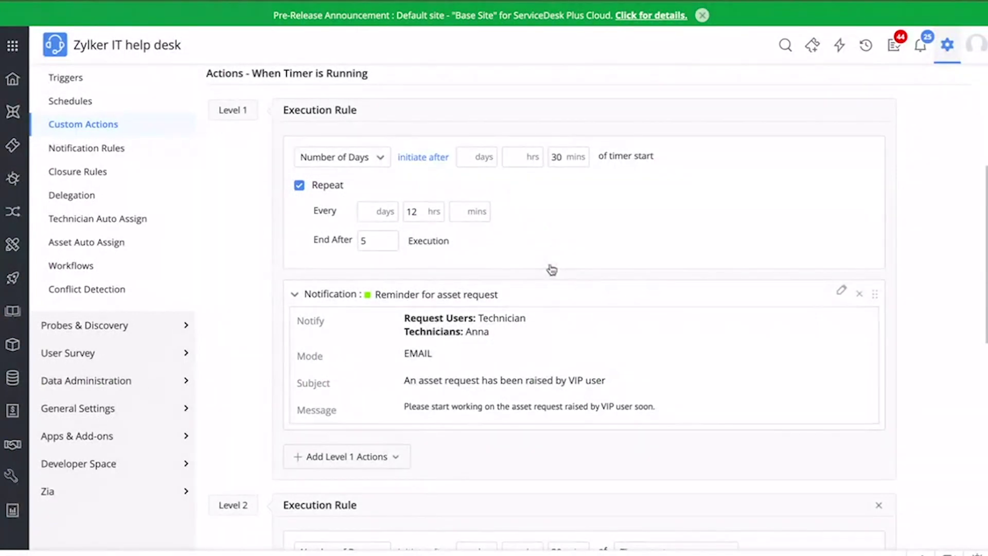
scroll(556, 276, down, 2)
scroll(556, 276, up, 1)
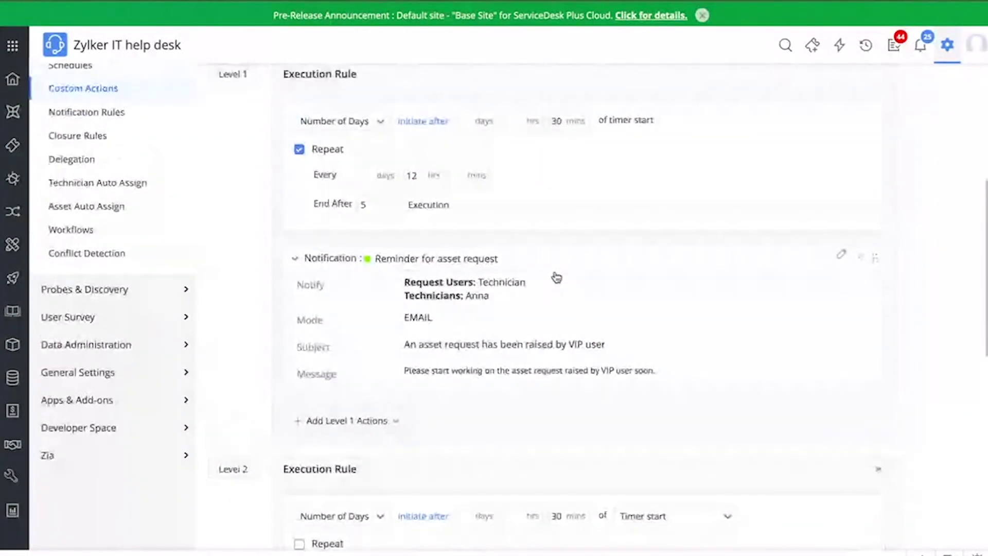
- View the types of actions that can be added to Level 1 of the timer
click(324, 421)
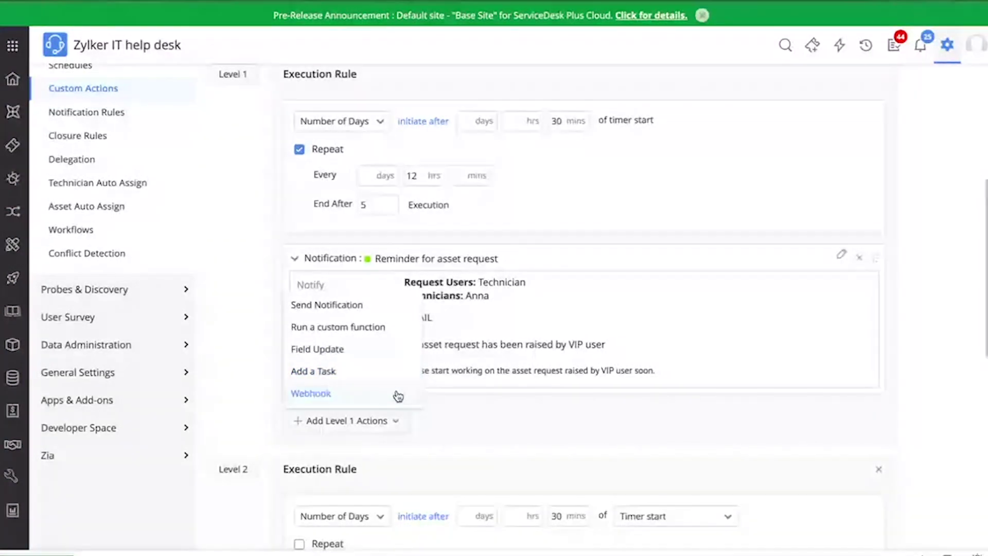
click(470, 426)
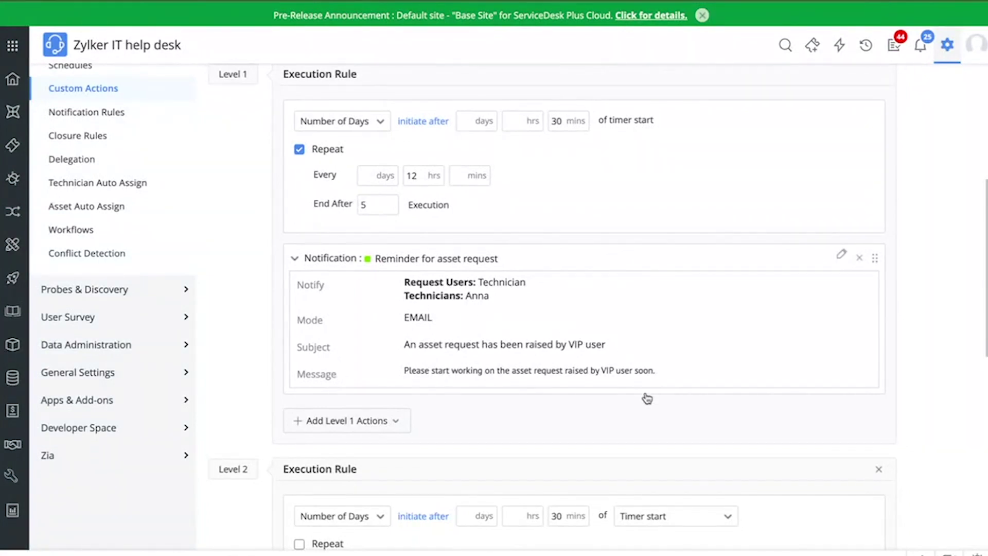
click(383, 423)
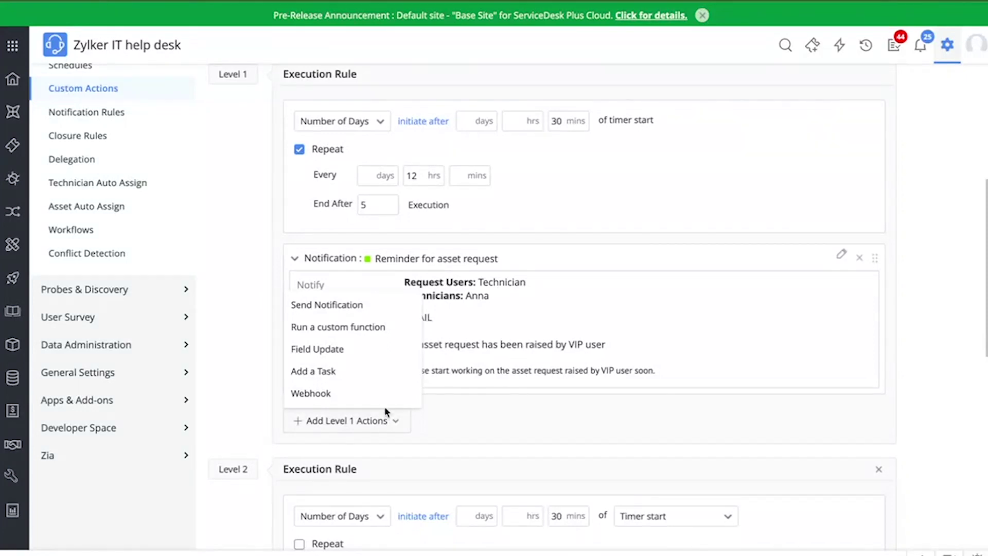
click(483, 413)
scroll(483, 413, down, 3)
scroll(481, 412, up, 1)
scroll(481, 412, up, 2)
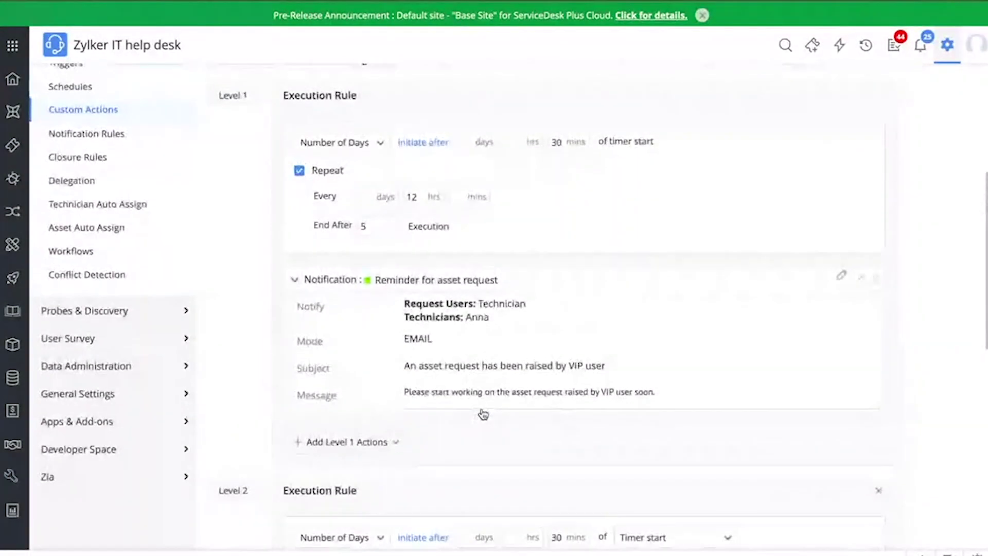
- Examine the Level 2 execution rule, its start delay and repeat setting, and the Urgency field update it performs
scroll(596, 415, down, 2)
scroll(595, 415, down, 4)
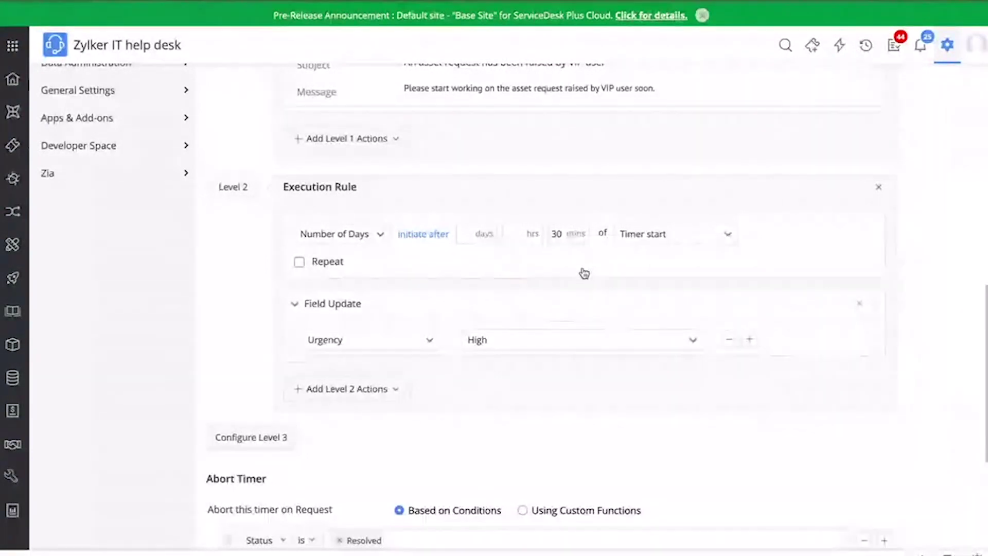
scroll(576, 395, down, 1)
scroll(578, 395, up, 1)
scroll(578, 396, up, 5)
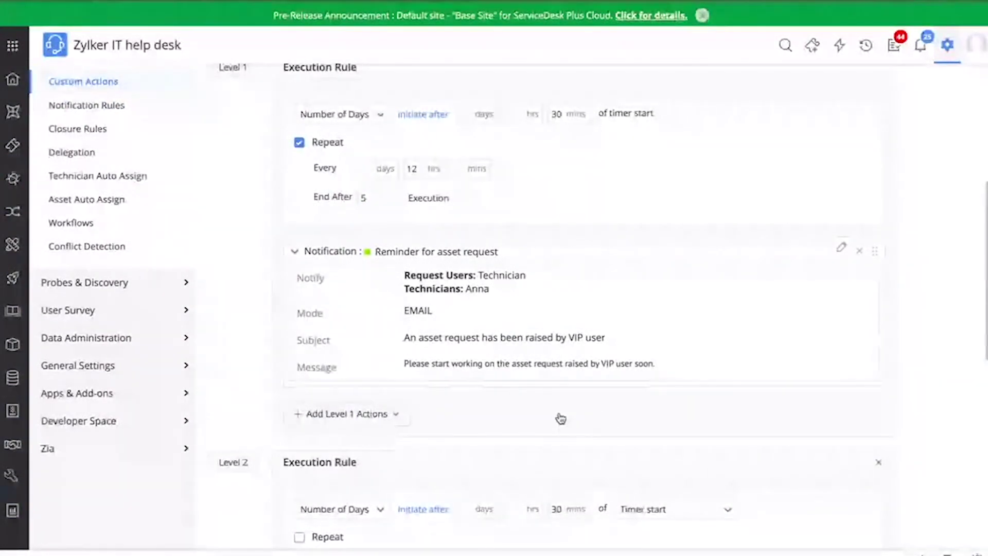
scroll(562, 419, down, 5)
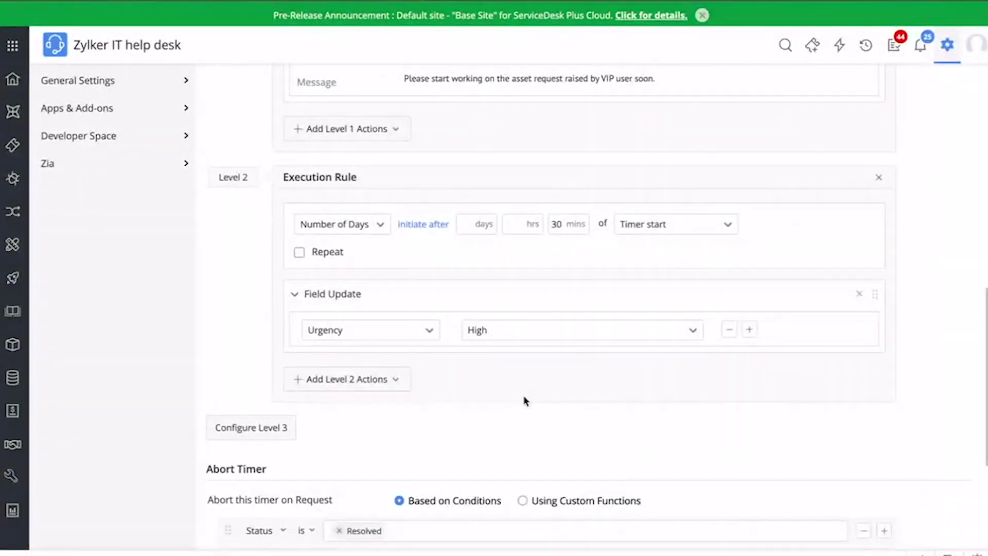
click(415, 342)
click(489, 407)
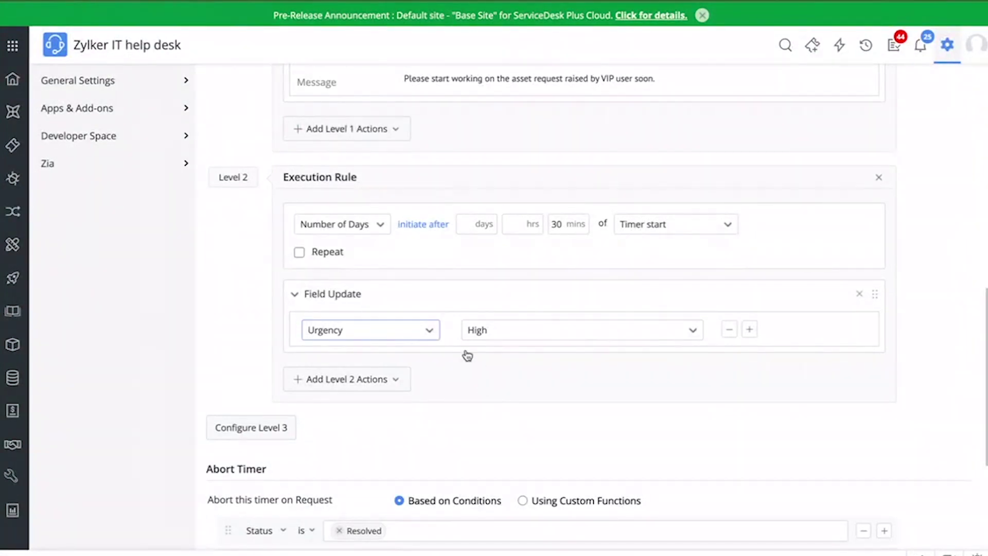
scroll(496, 372, up, 1)
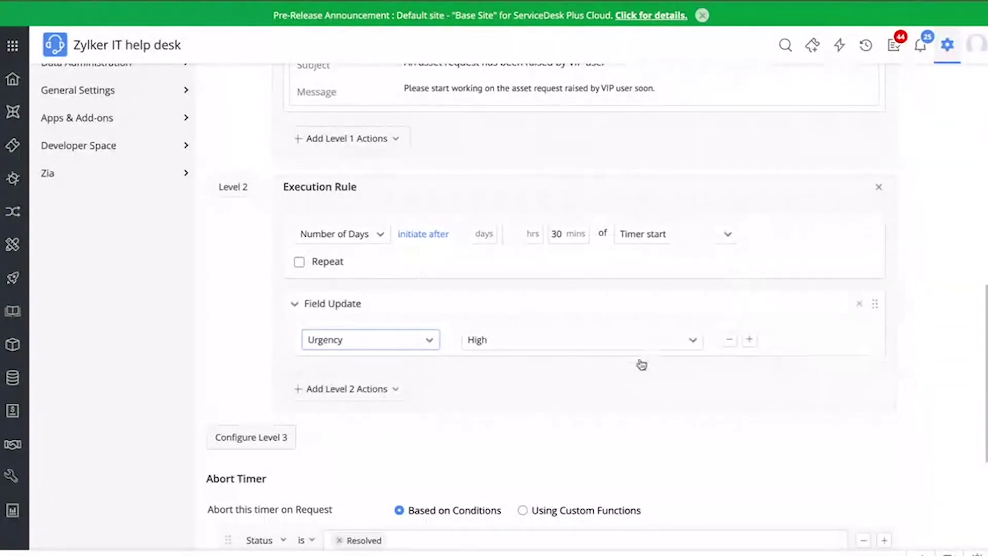
scroll(640, 364, down, 1)
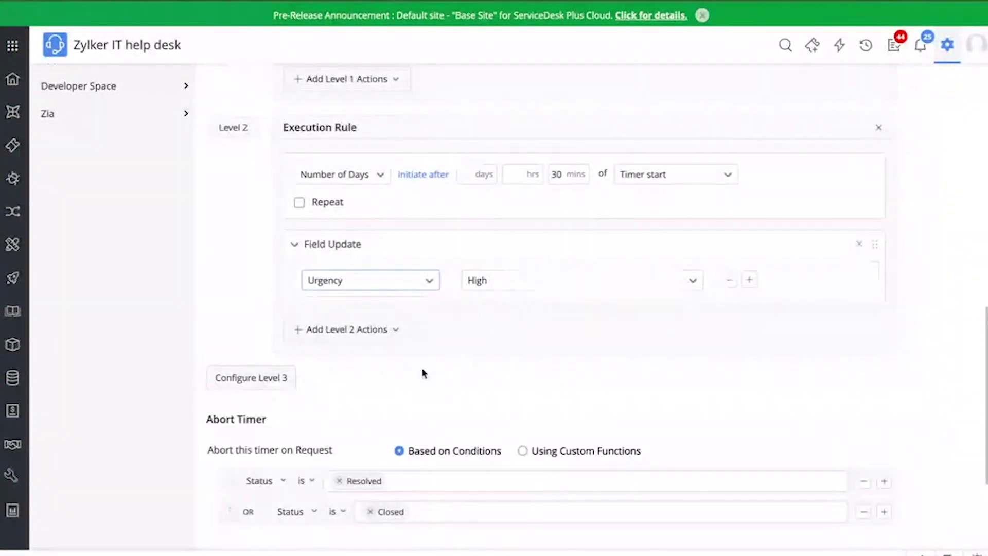
- View the fields available for the abort timer's conditions and the custom actions that can run when the timer aborts
scroll(423, 371, down, 3)
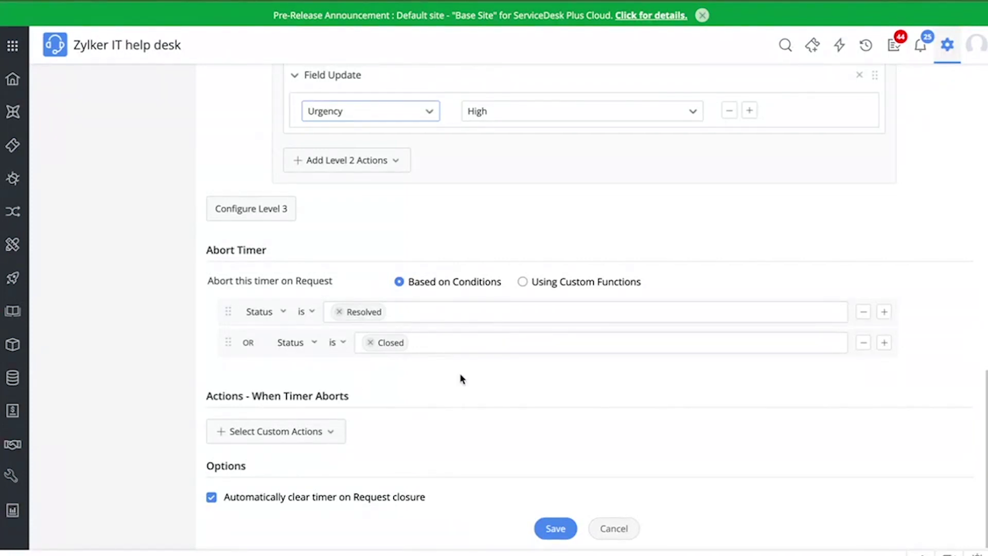
click(256, 312)
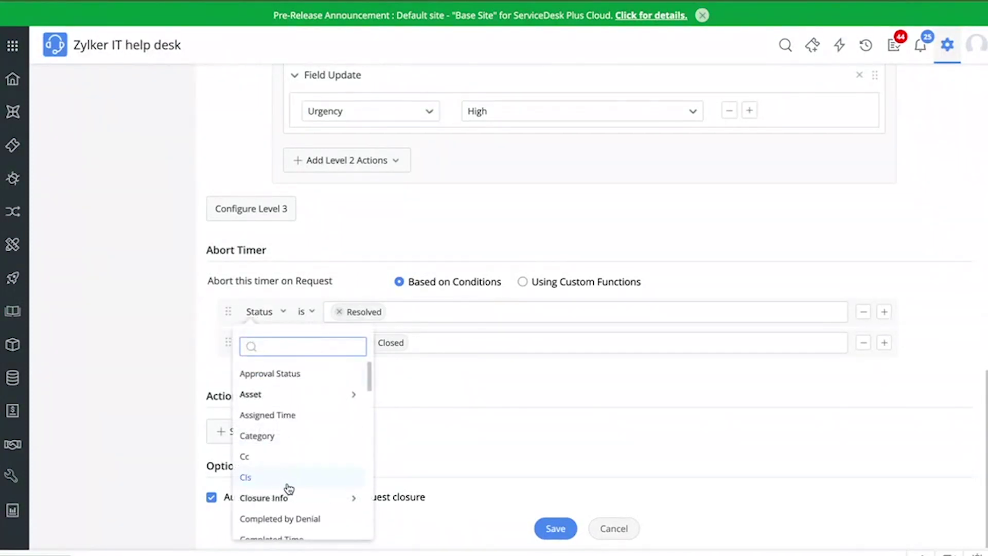
click(446, 431)
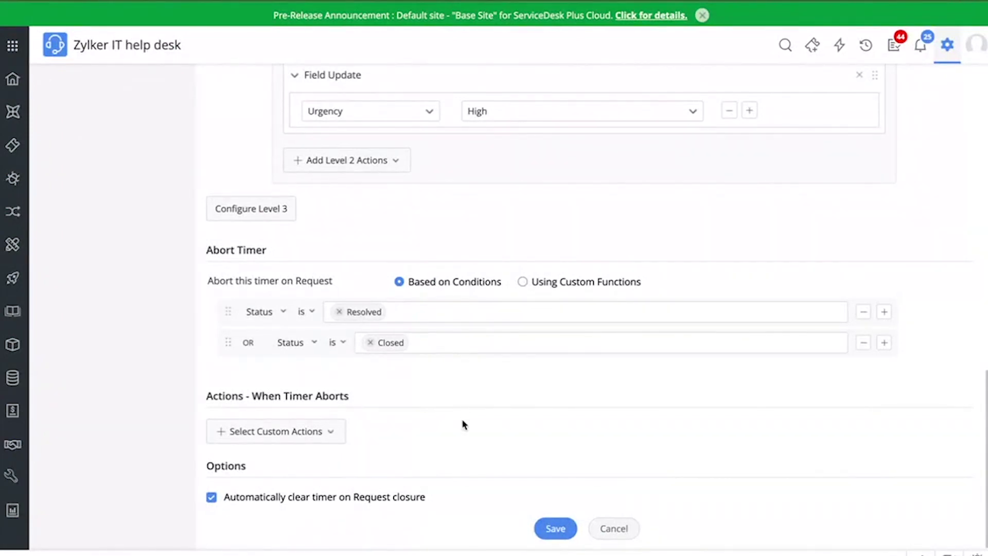
click(325, 431)
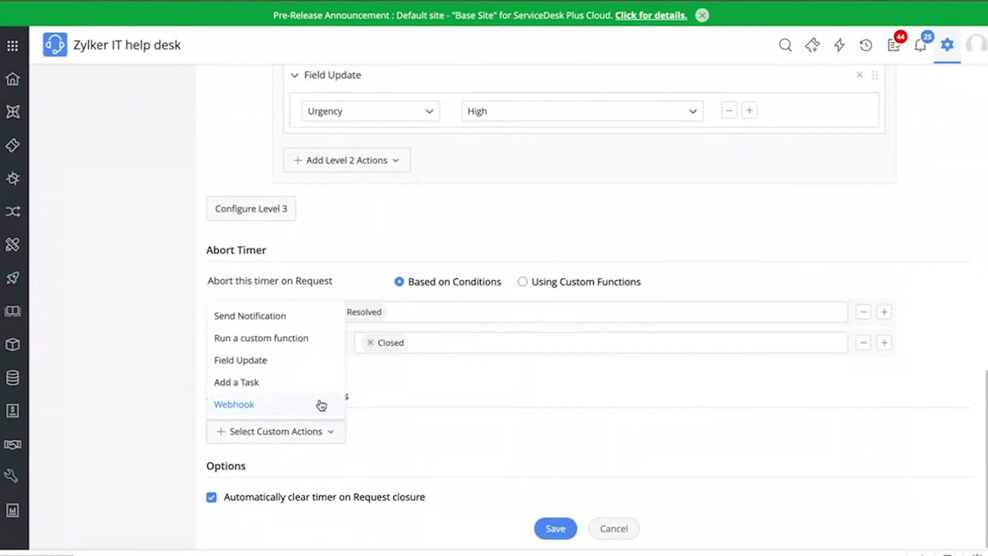
click(419, 418)
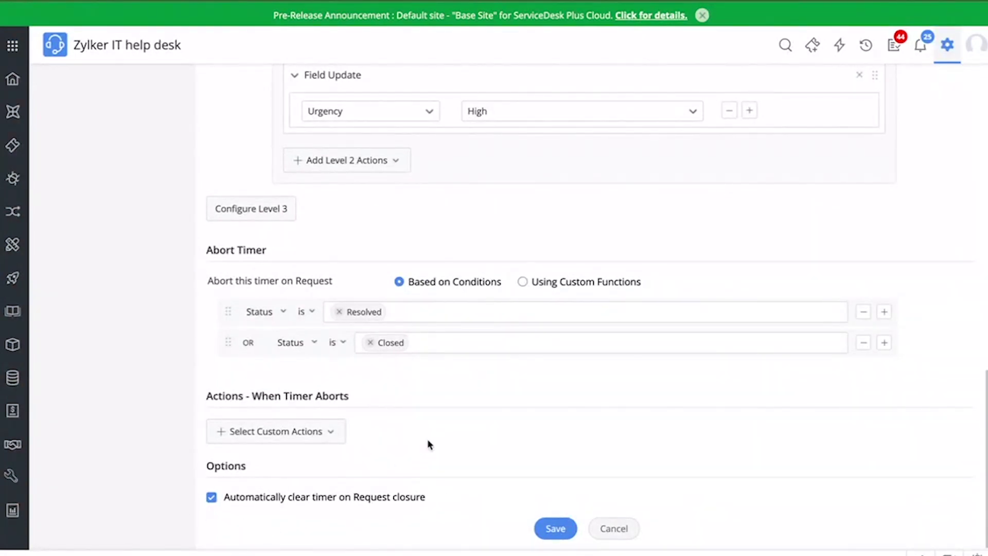
scroll(432, 443, up, 15)
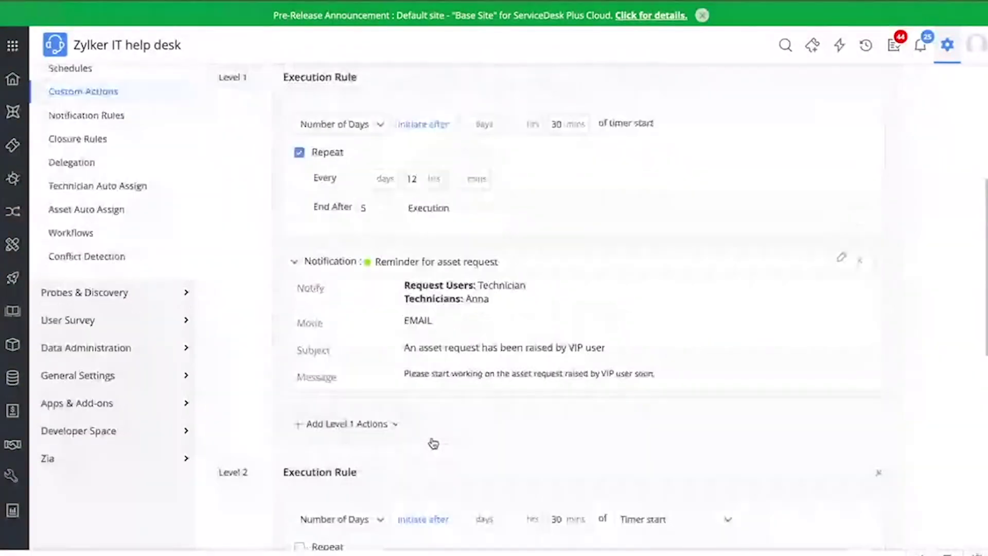
scroll(432, 443, up, 4)
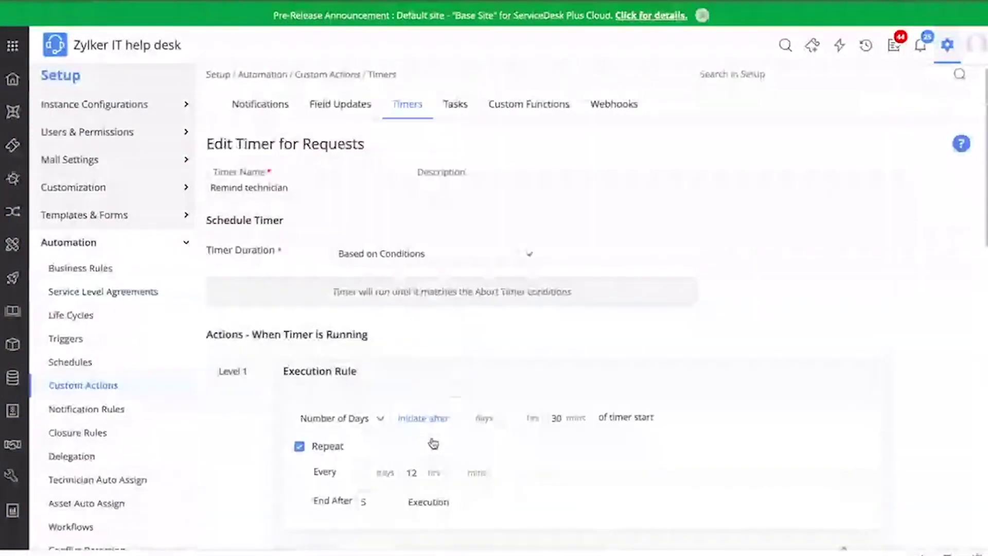
scroll(434, 444, up, 1)
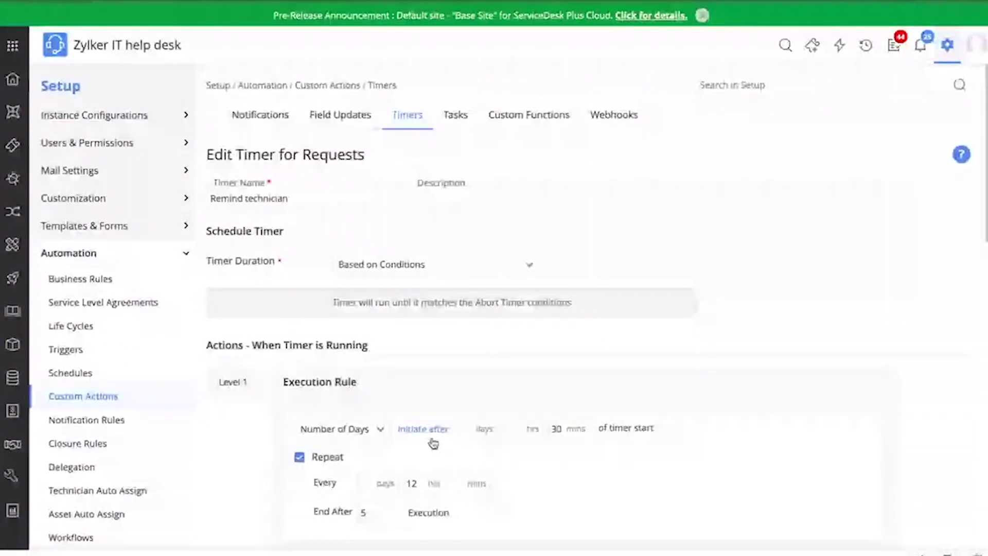
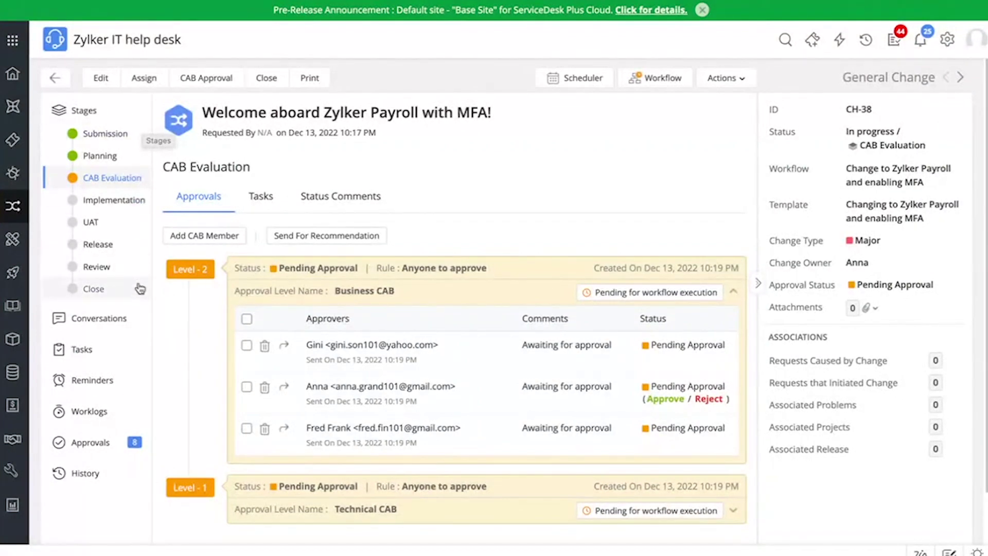
- Open the execution diagram of the workflow attached to the Zylker Payroll with MFA change
click(194, 200)
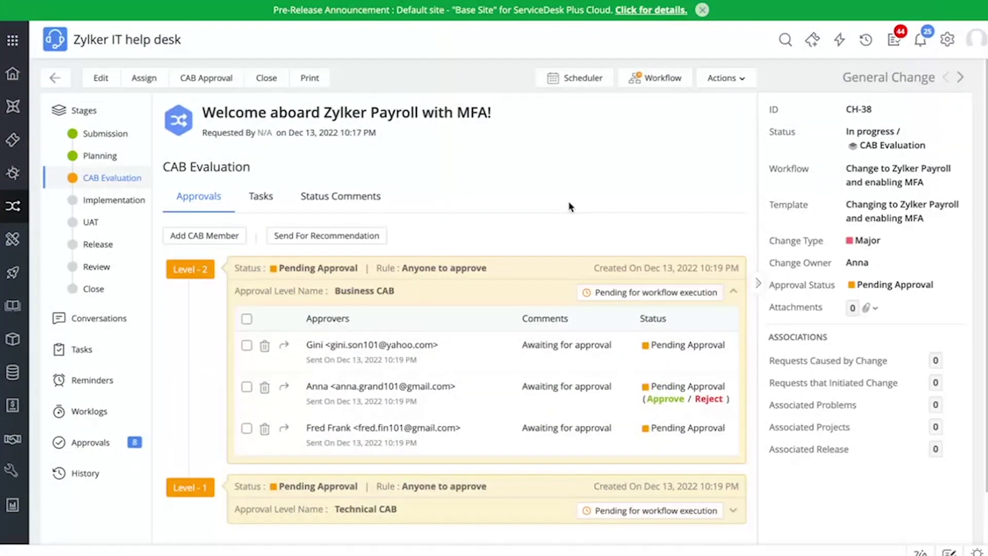
click(653, 82)
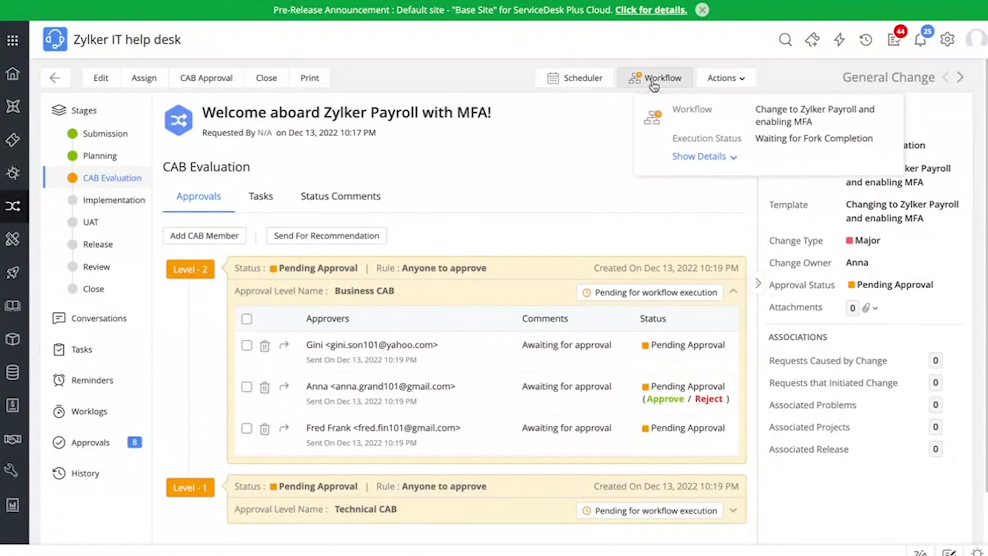
click(653, 82)
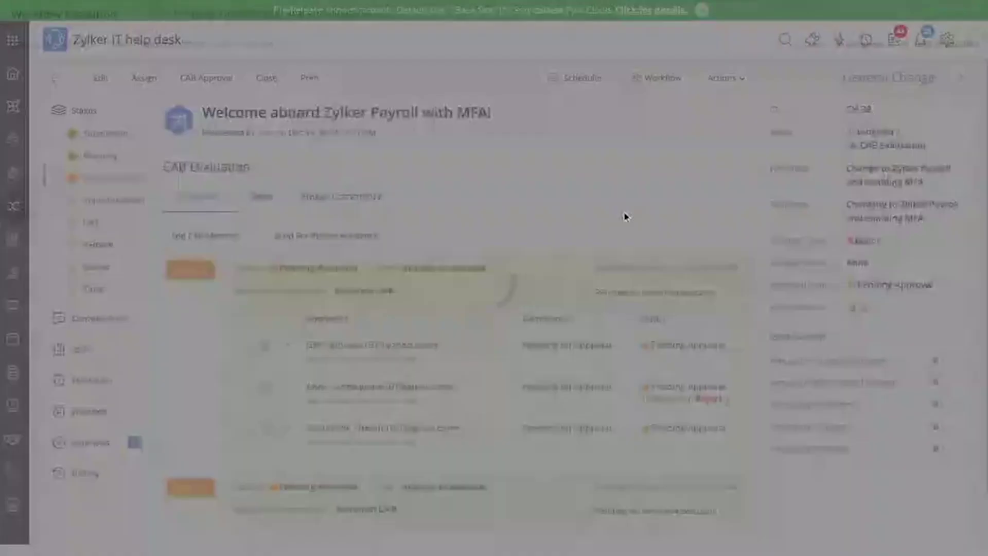
- Examine the Submission, Planning and CAB Evaluation paths in the execution diagram, including the Multi-CABs fork and its approvals
scroll(616, 227, down, 3)
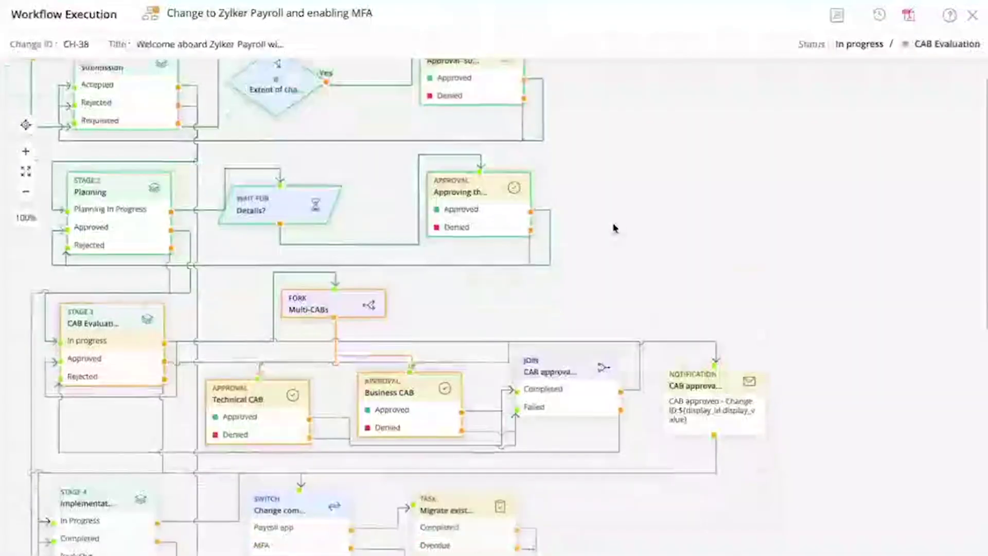
scroll(612, 232, up, 3)
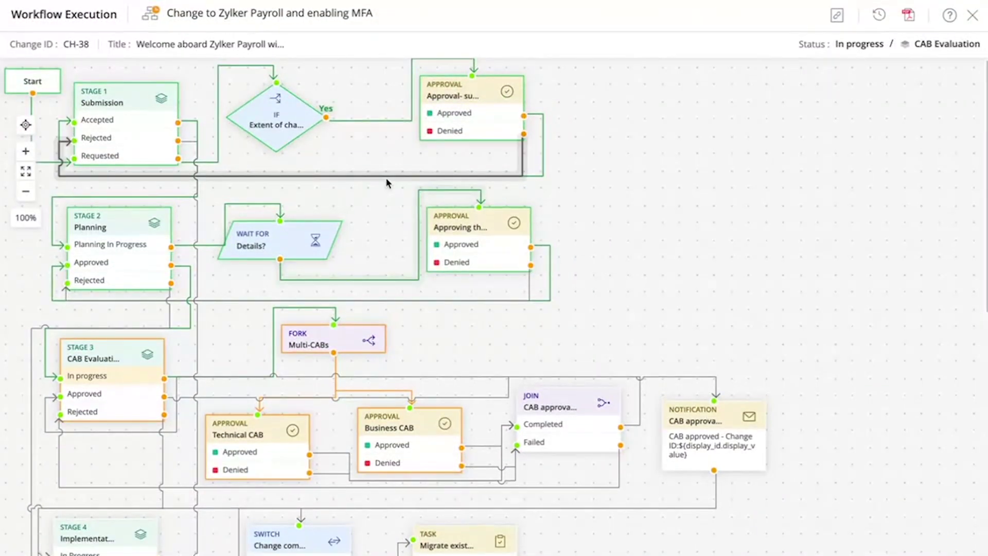
mouse_move(354, 129)
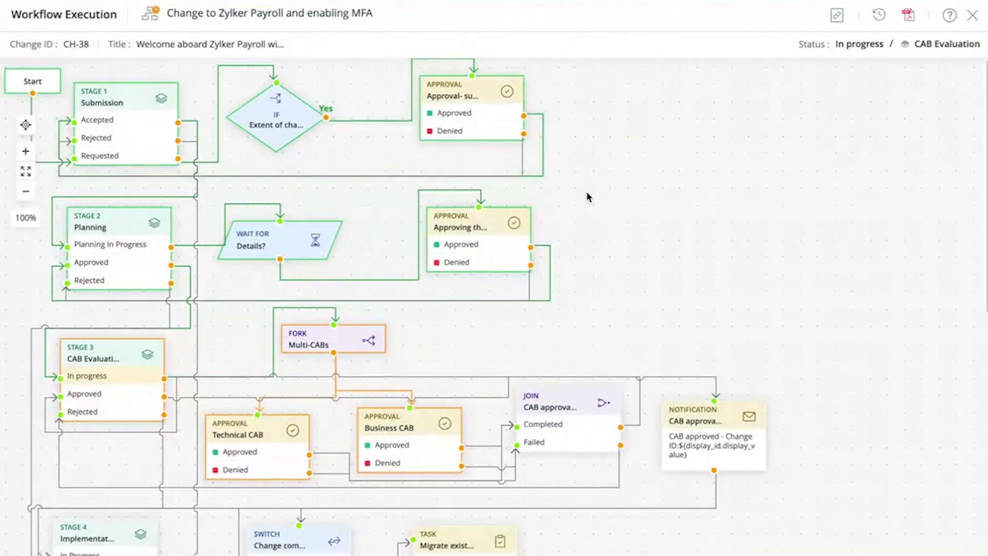
scroll(587, 195, down, 1)
scroll(588, 196, down, 1)
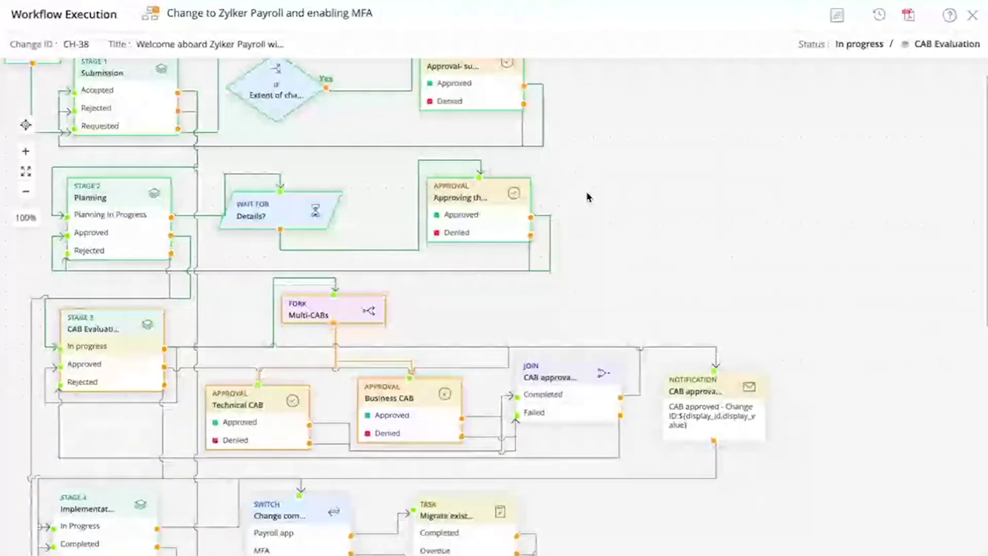
scroll(589, 196, up, 1)
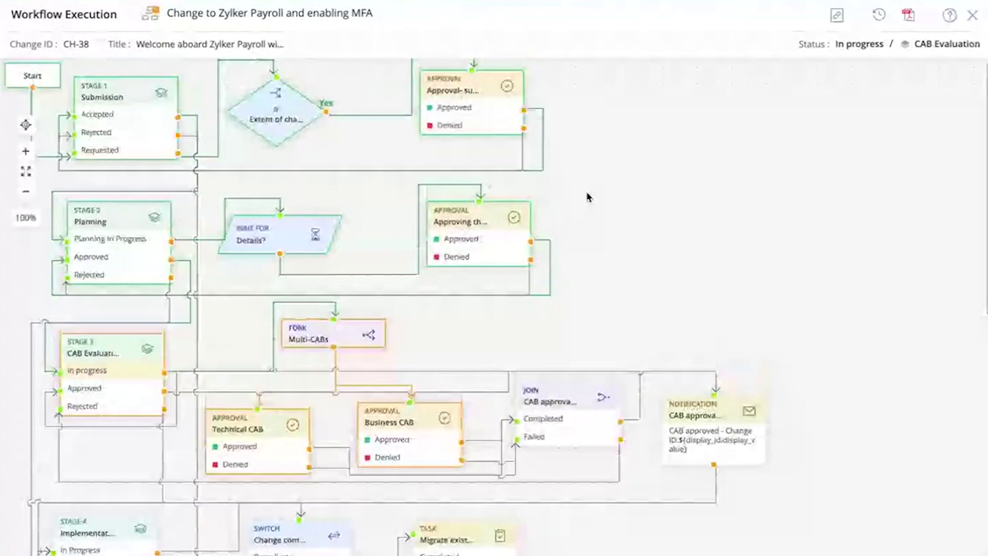
scroll(589, 197, up, 1)
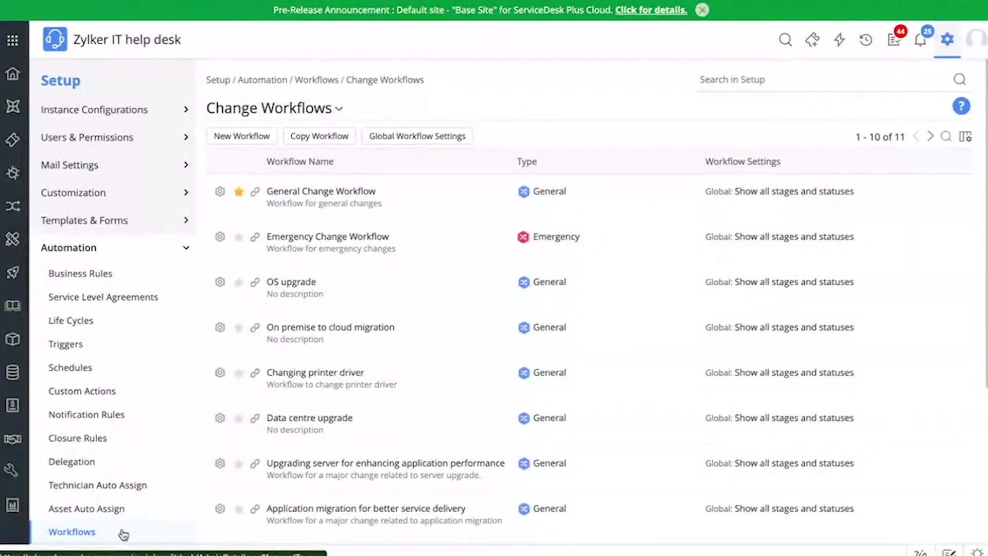
- Open the Change to Zylker Payroll and enabling MFA workflow from the change workflows for editing
click(931, 137)
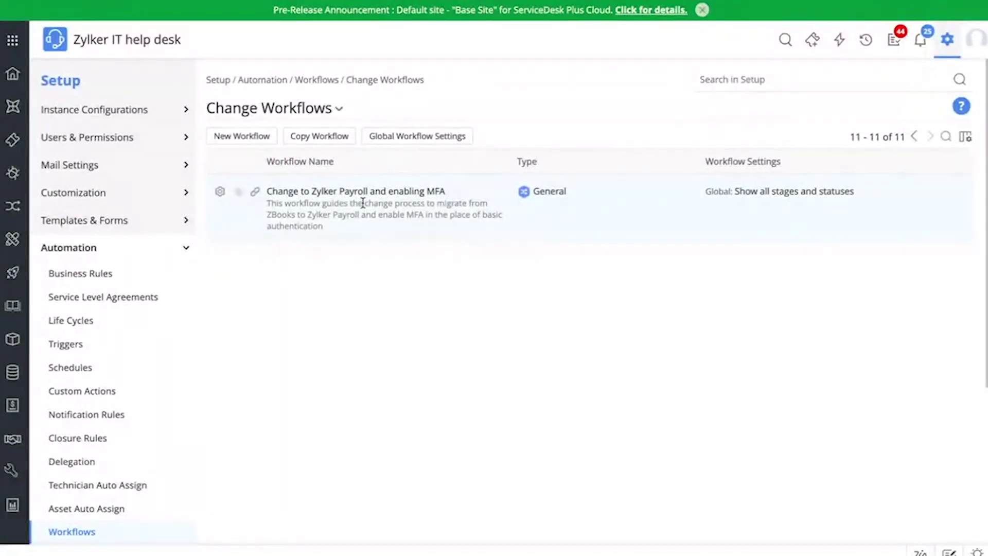
click(361, 195)
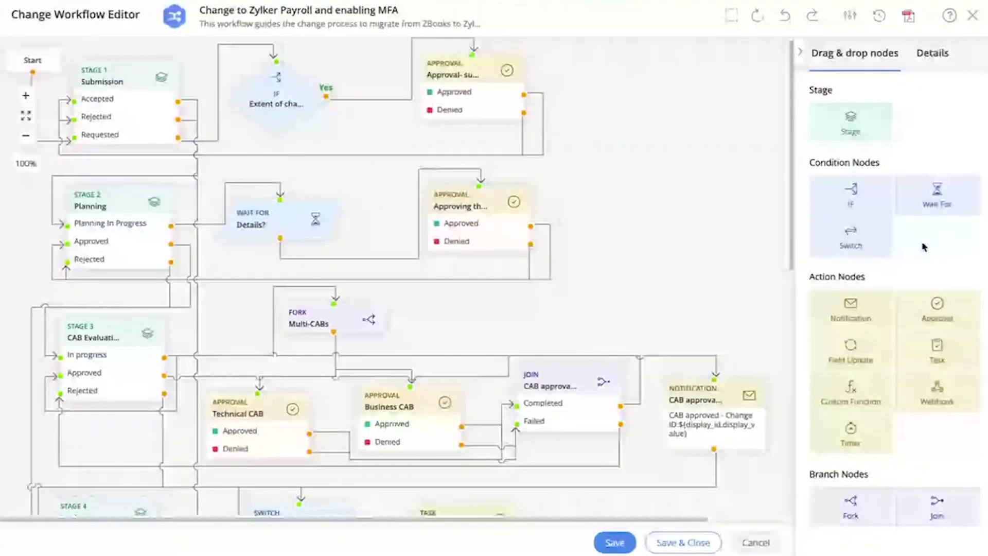
- View the columns available for the condition of a new Wait For node, and cancel adding the node
drag(946, 202, 663, 148)
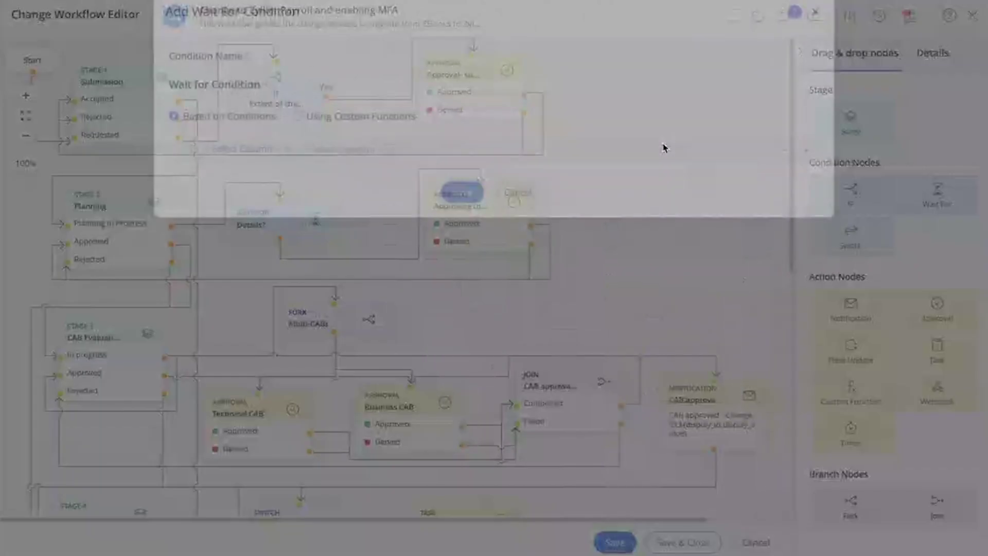
click(618, 191)
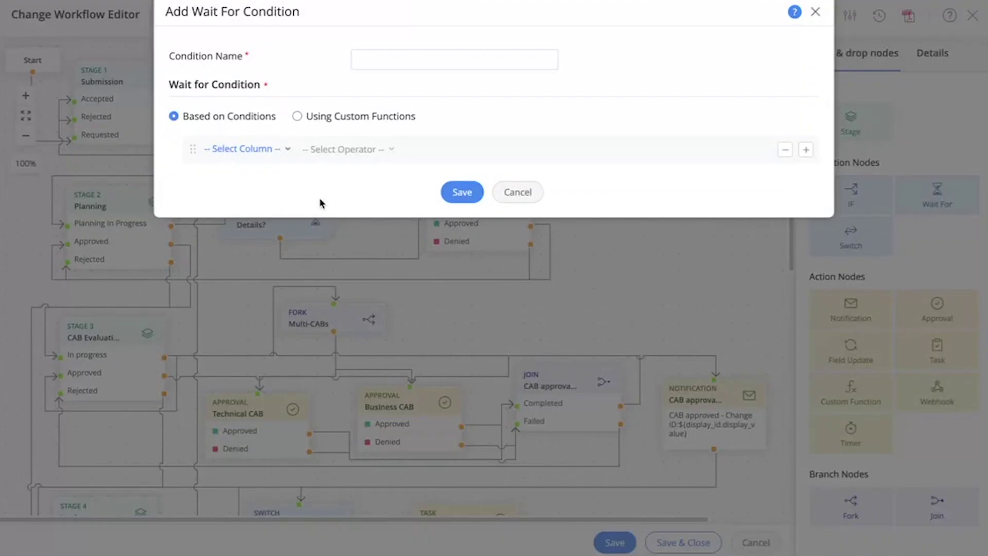
click(246, 149)
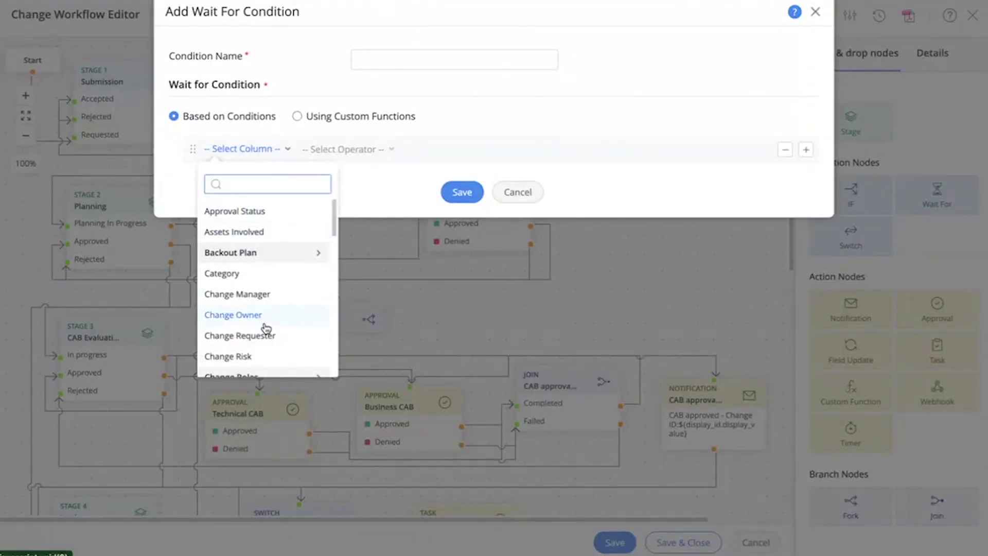
scroll(266, 326, down, 3)
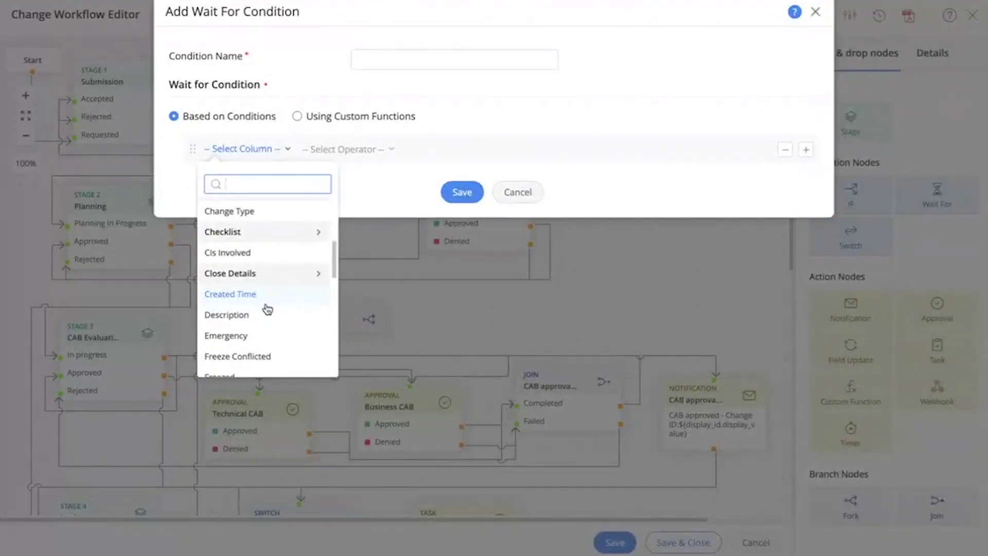
click(389, 189)
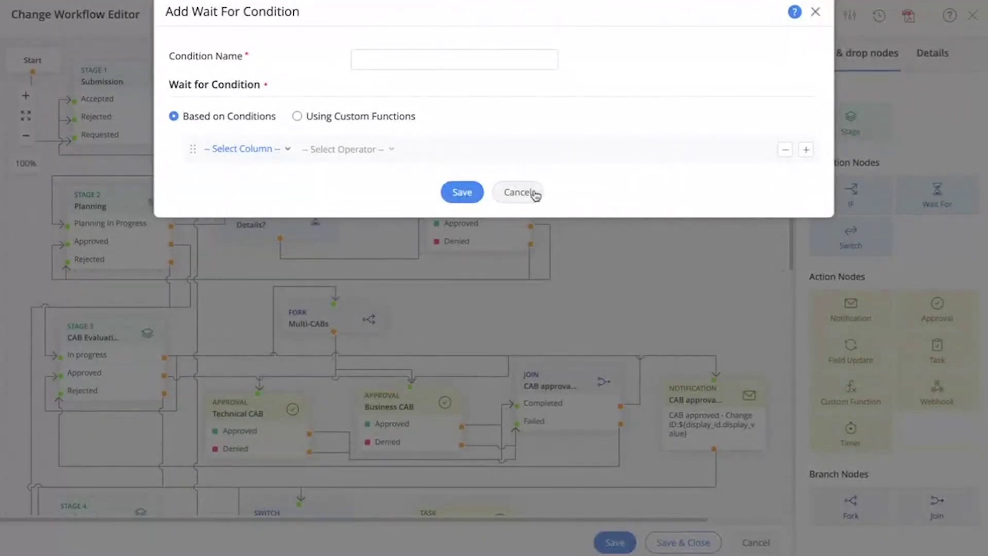
click(517, 192)
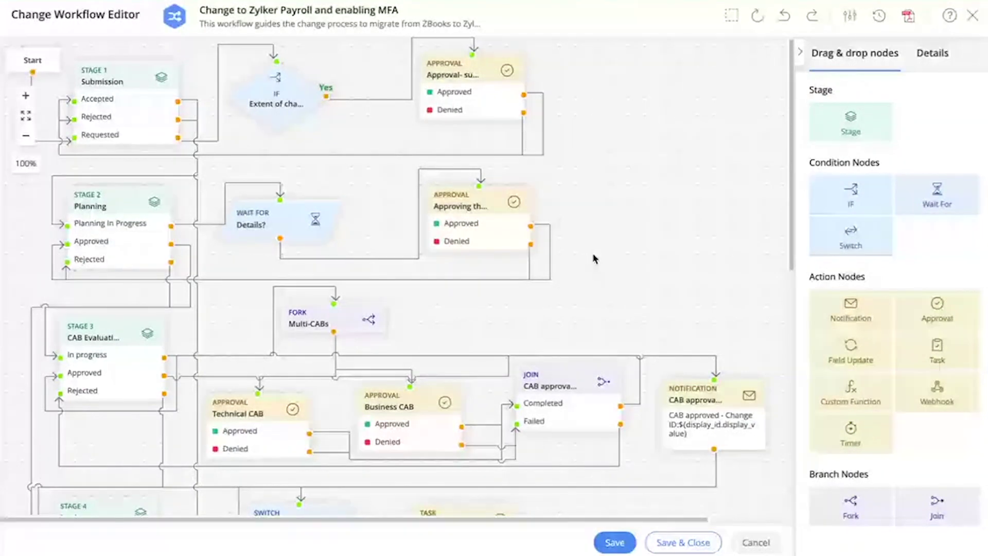
- Examine the workflow's CAB Evaluation fork and join and its Implementation branch, and return to the Submission stage
scroll(592, 258, down, 3)
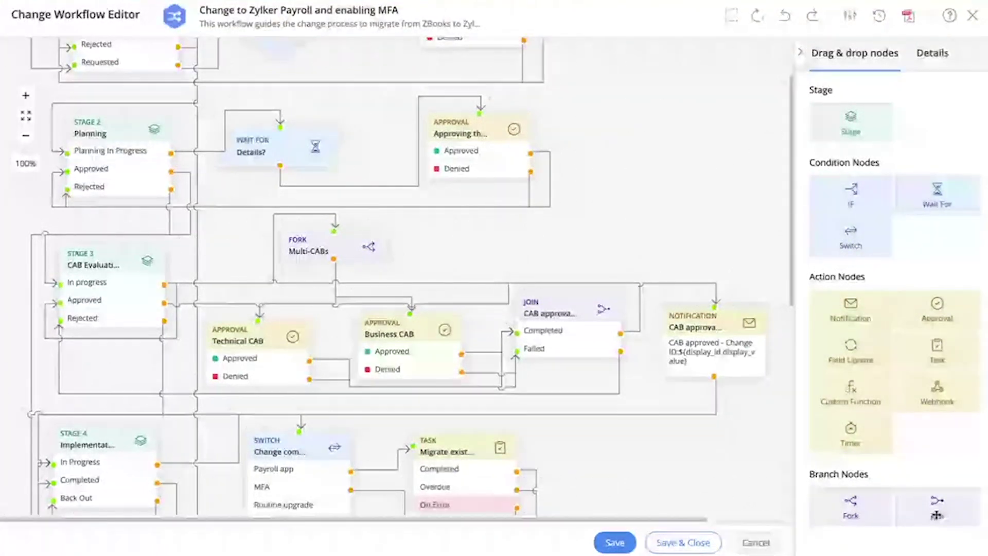
click(626, 418)
click(664, 463)
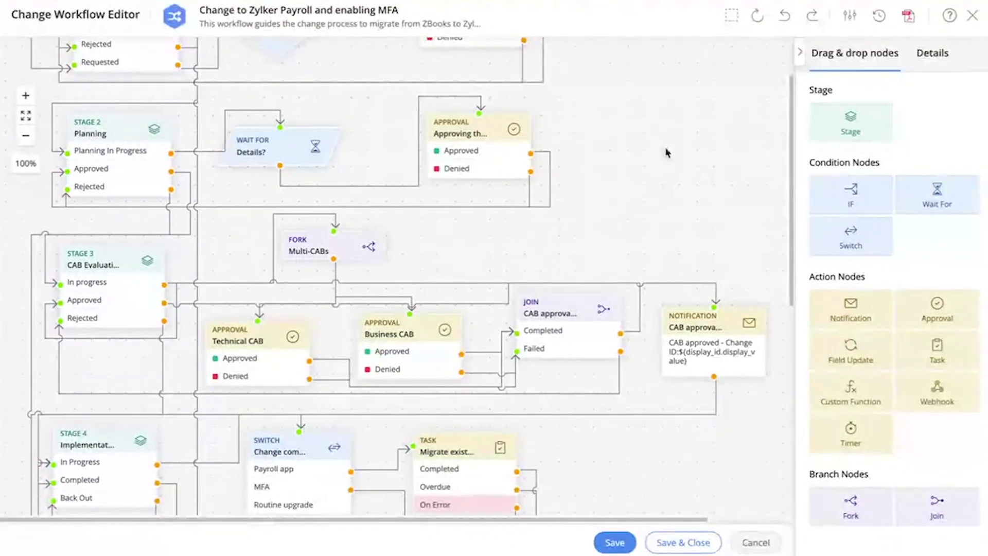
scroll(666, 153, up, 1)
scroll(666, 152, up, 1)
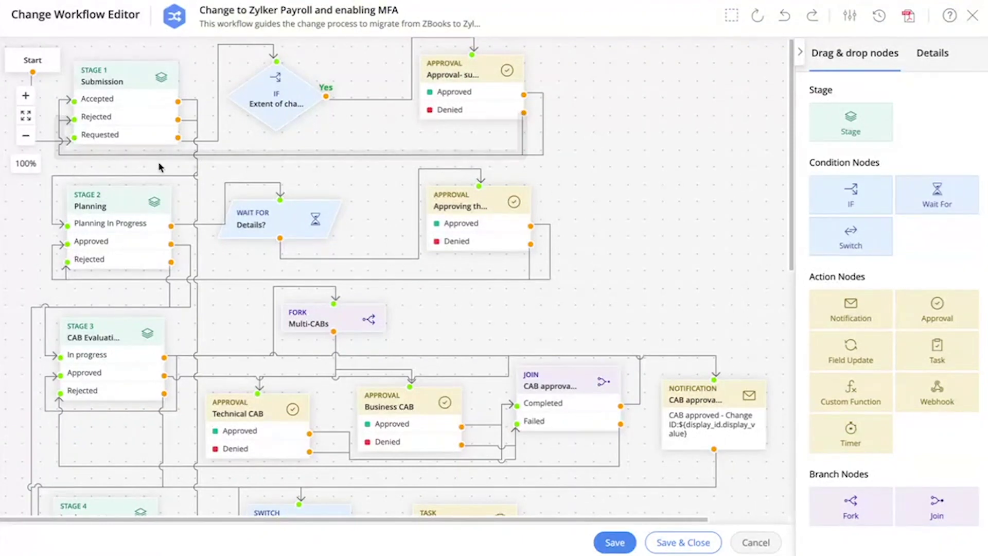
- View the settings of the Extent of change? IF condition beside the Submission stage, and cancel without changes
right_click(271, 104)
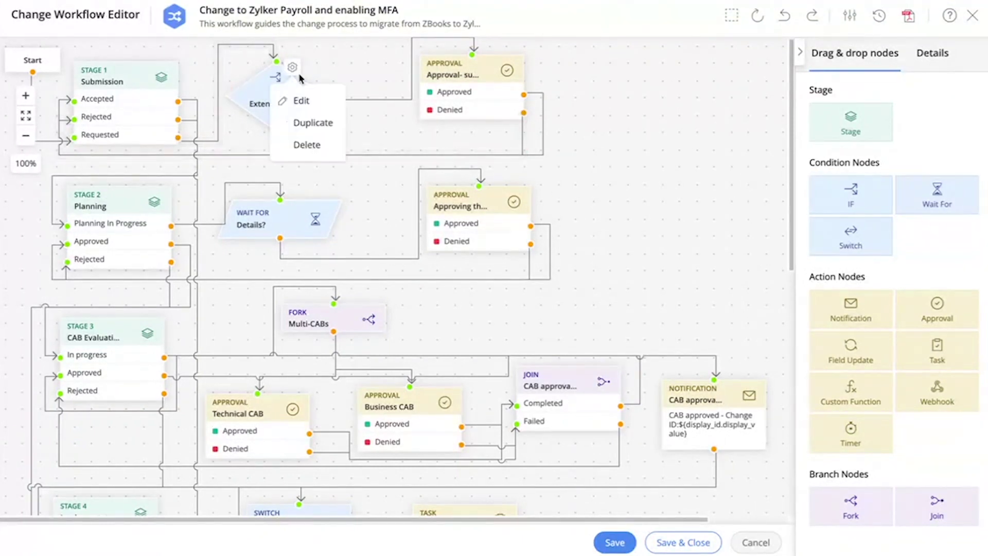
click(300, 109)
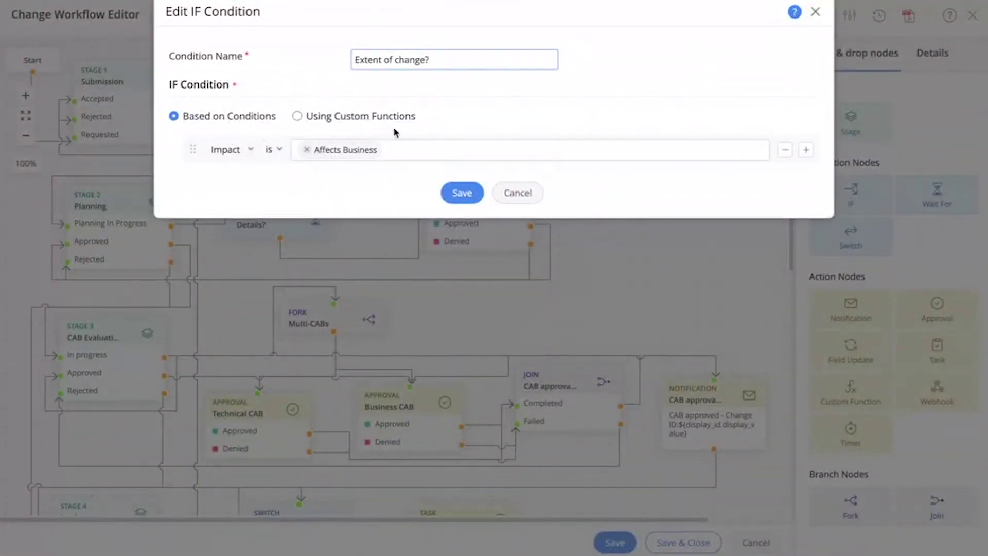
click(513, 196)
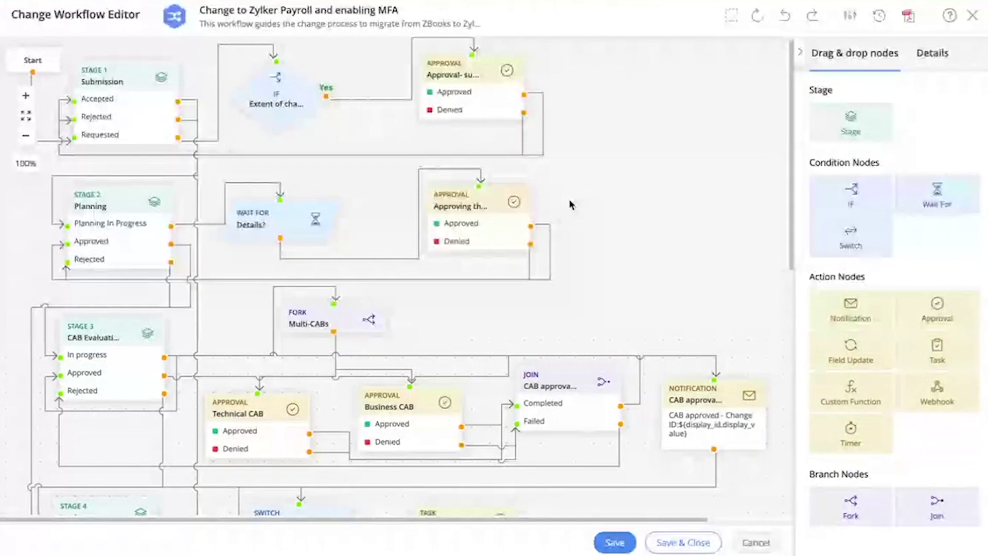
- View the settings of the Details? Wait For condition beside the Planning stage, and cancel without changes
scroll(583, 221, down, 3)
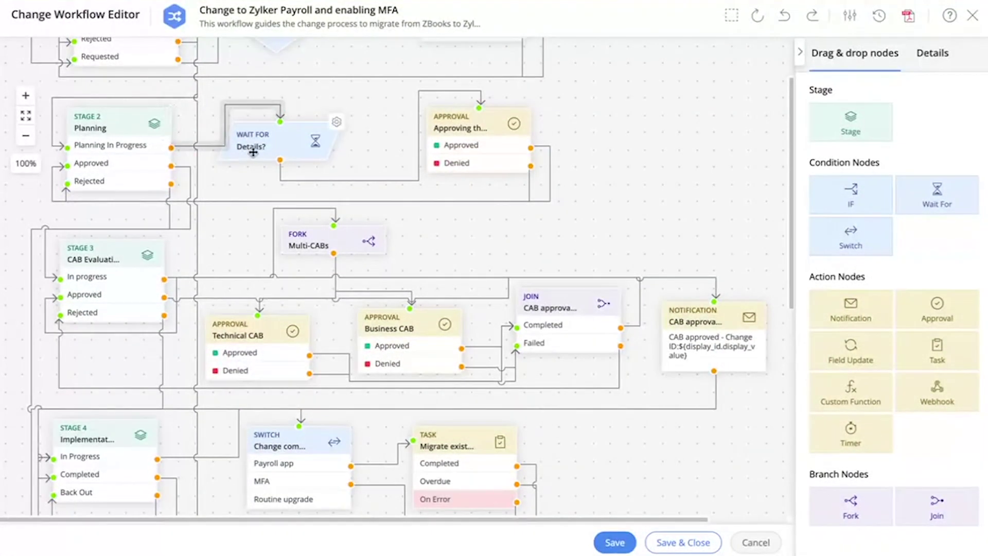
click(336, 122)
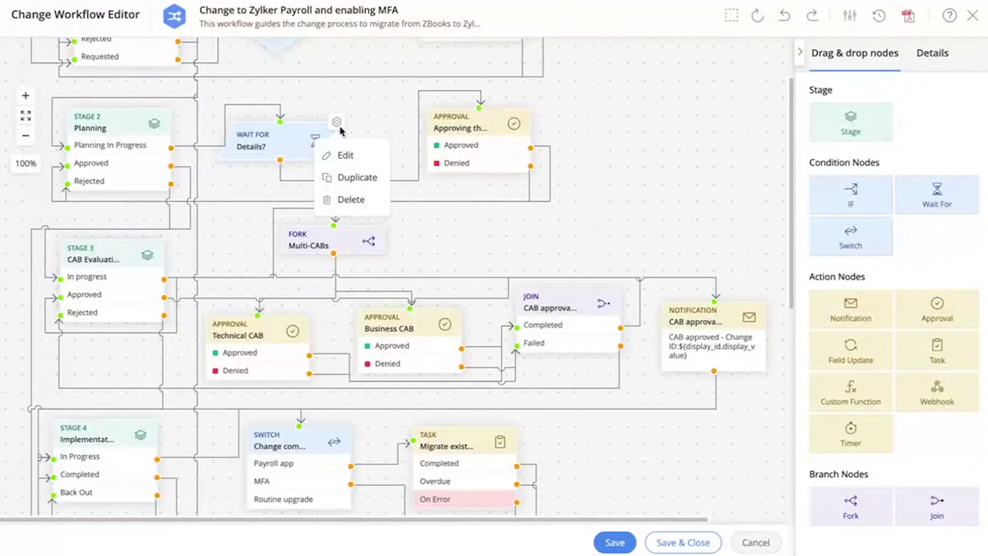
click(343, 155)
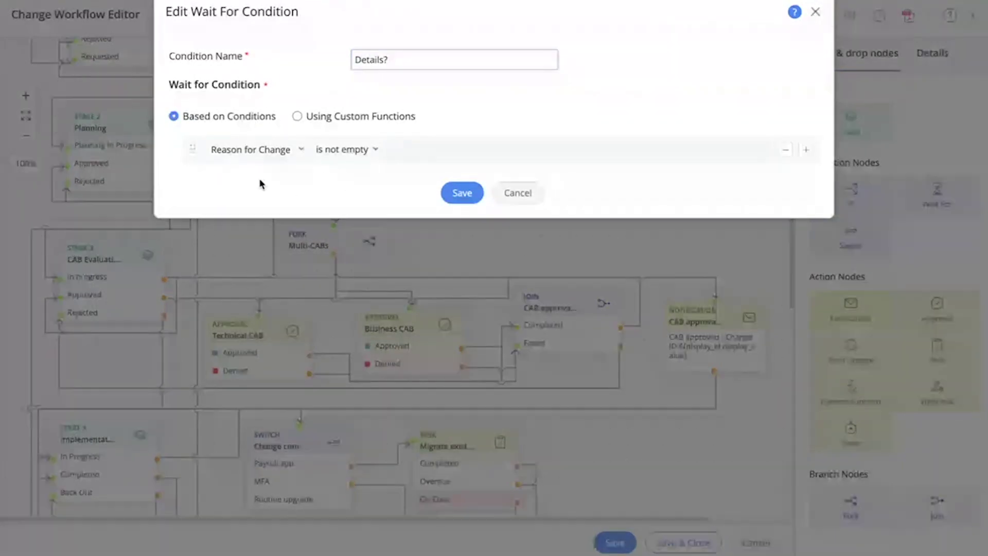
click(515, 198)
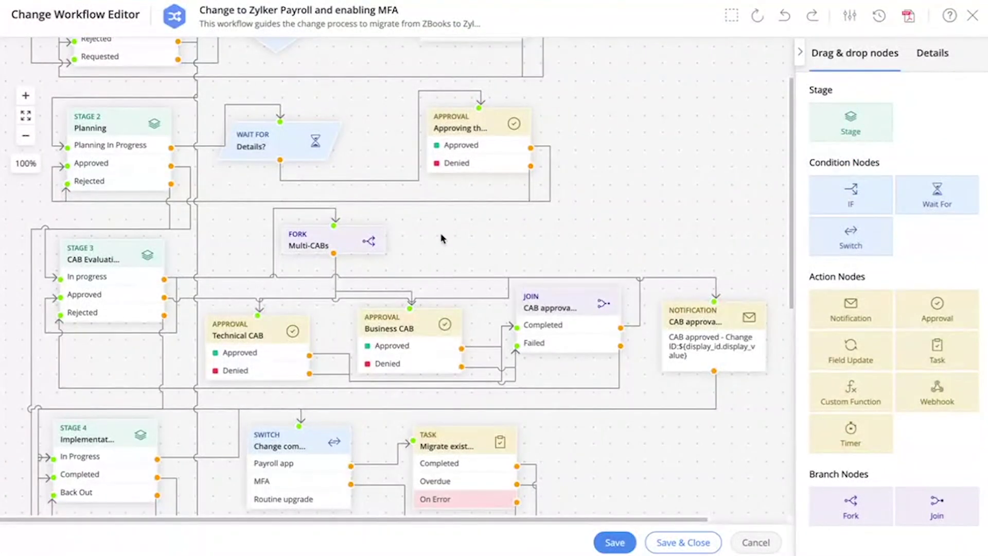
- Trace the Multi-CABs fork's branches to the Technical and Business CAB approvals, and view the fork's settings without changing them
scroll(474, 230, down, 2)
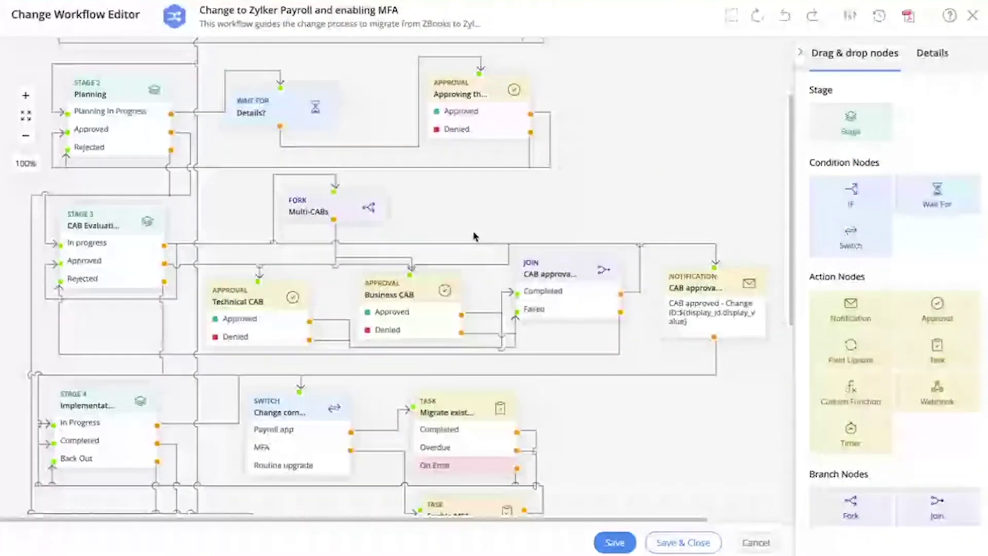
scroll(474, 236, down, 5)
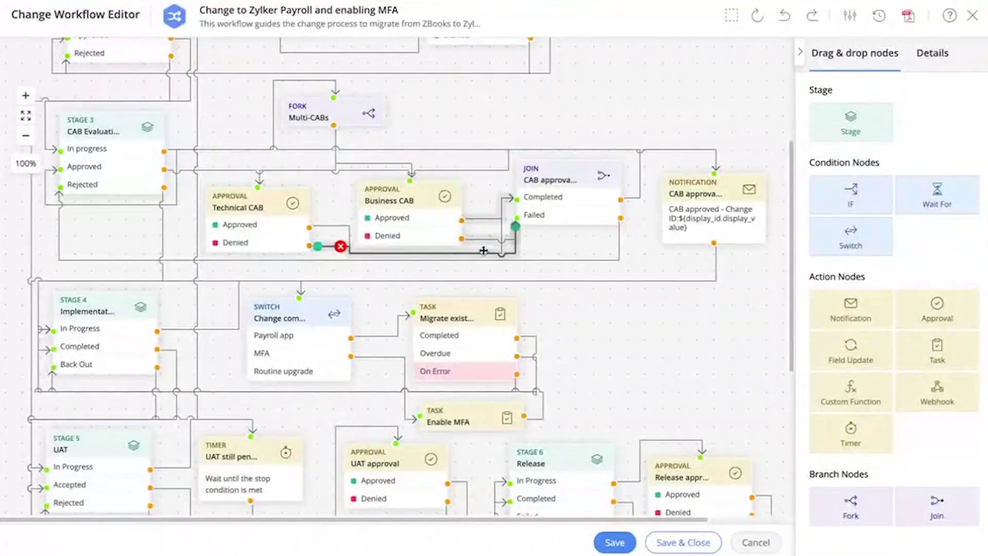
scroll(479, 242, down, 1)
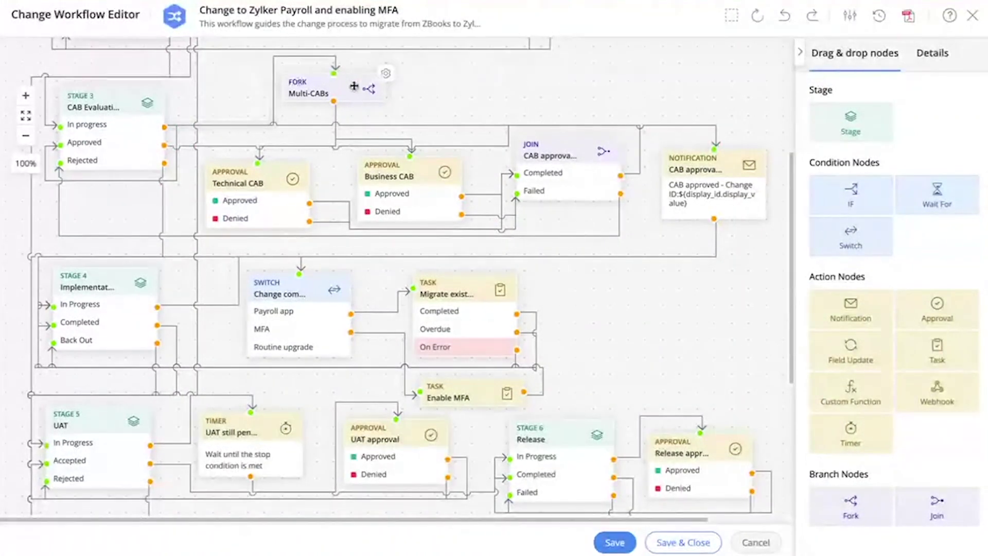
click(275, 77)
click(418, 93)
click(308, 147)
click(315, 165)
click(336, 117)
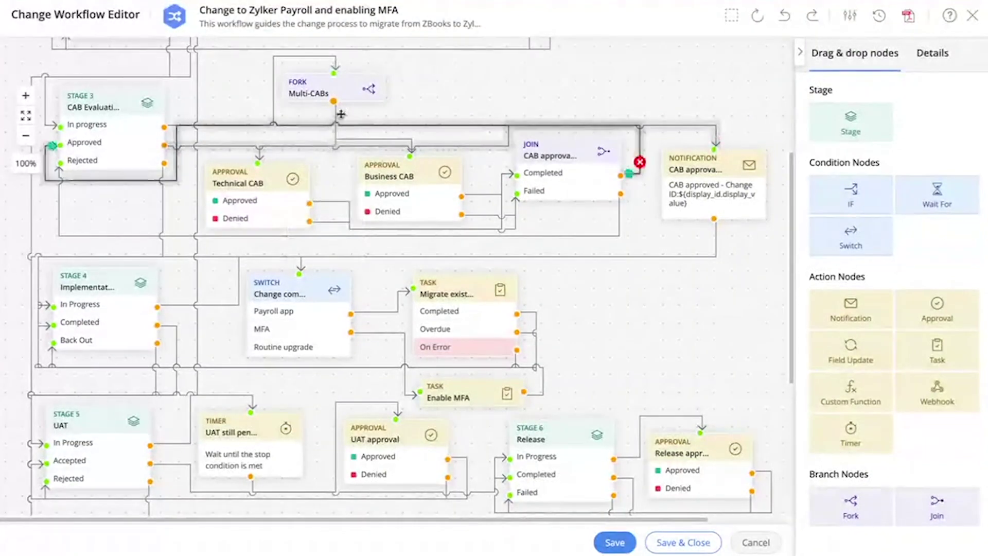
click(386, 75)
click(390, 107)
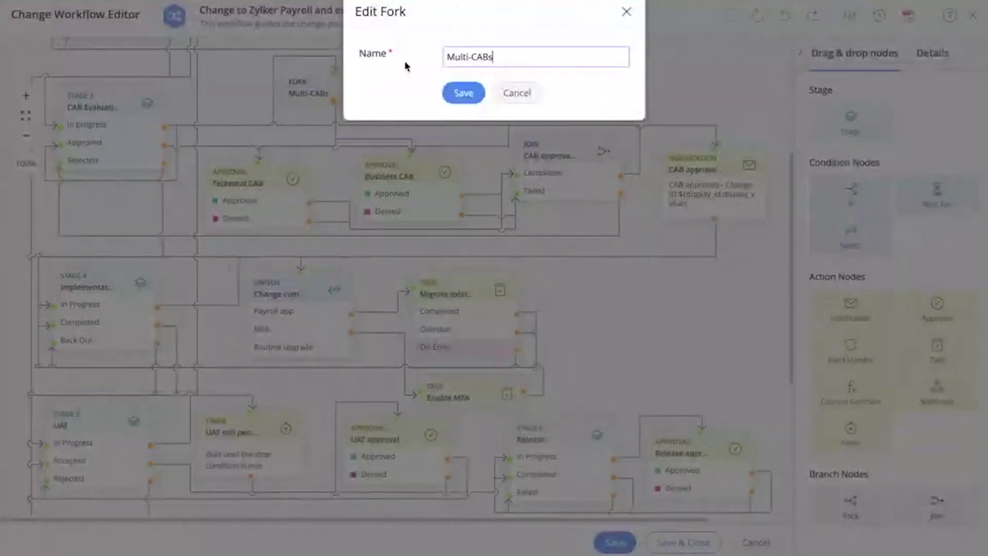
click(509, 94)
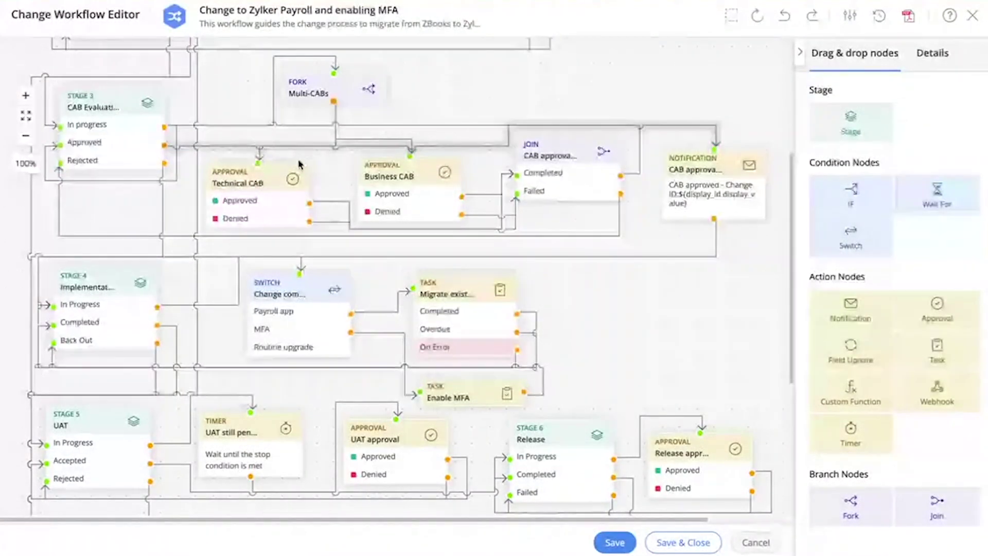
- View the completion criteria of the CAB approval join, and cancel without changes
scroll(608, 307, down, 1)
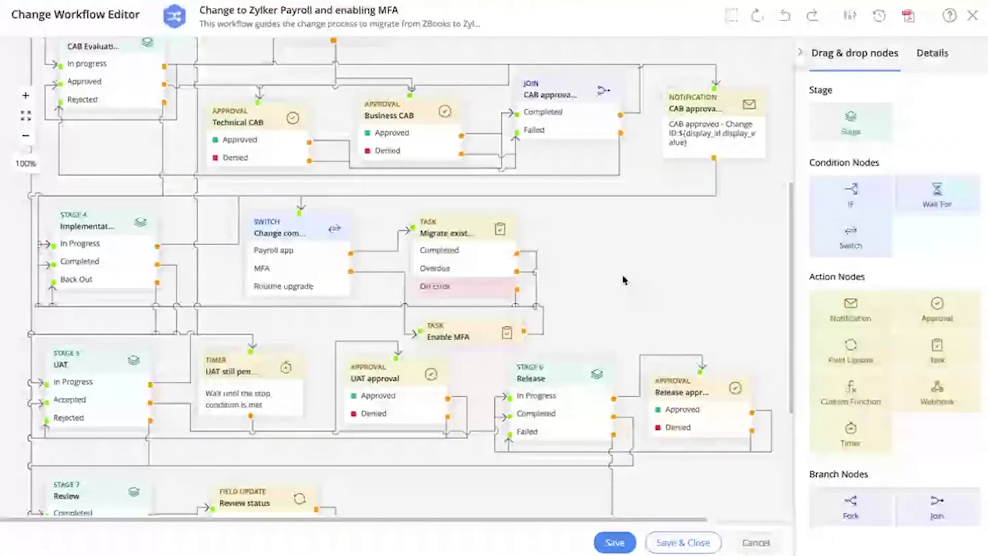
scroll(622, 276, up, 1)
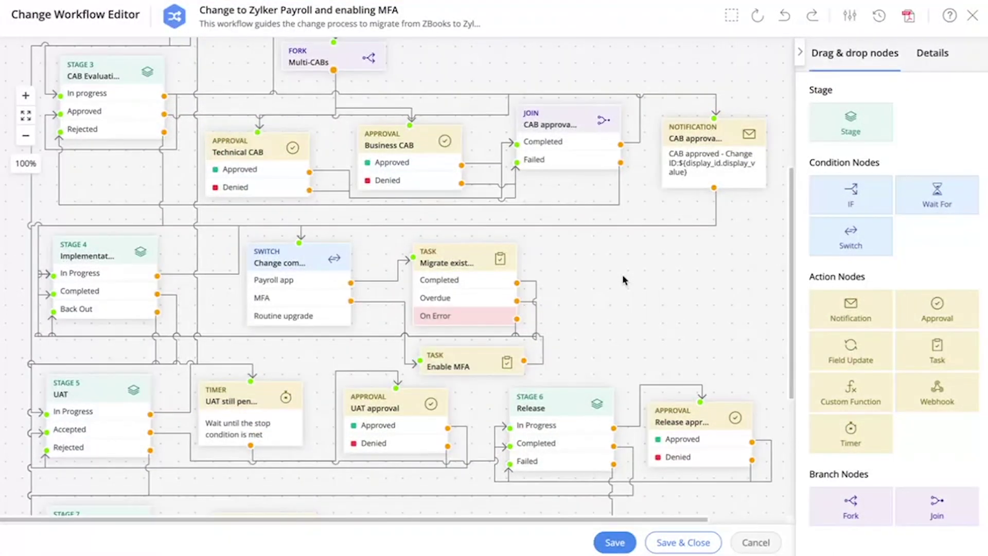
click(621, 104)
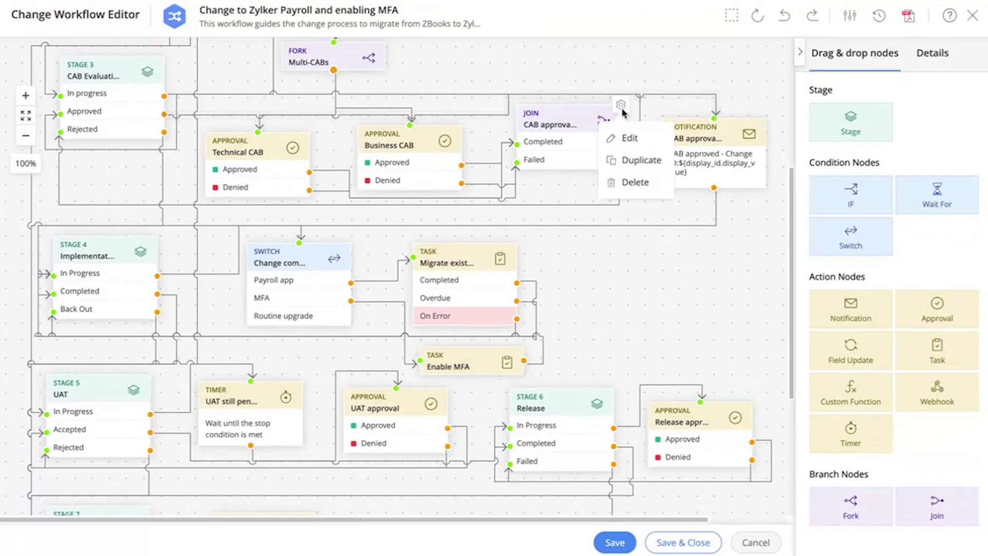
click(628, 140)
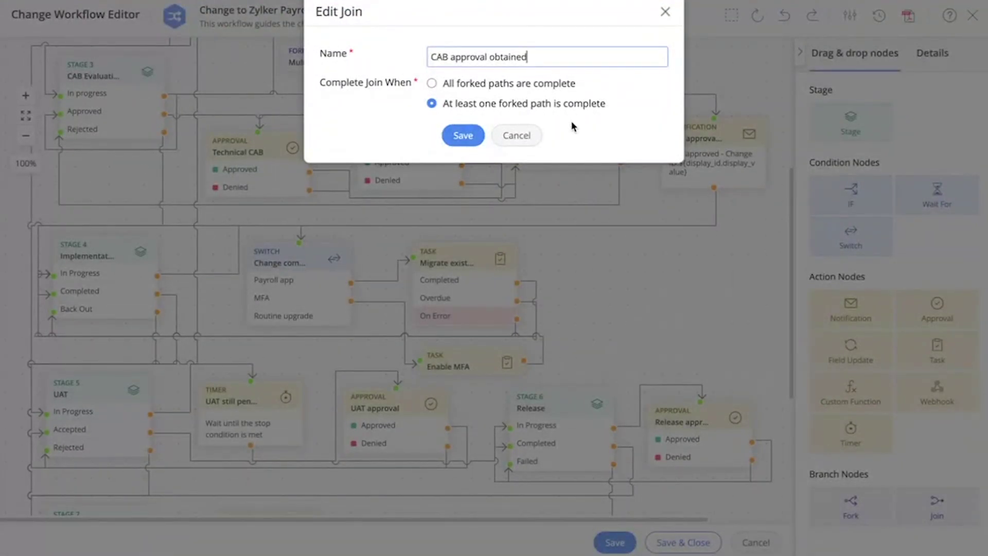
click(529, 136)
- Examine the CAB approval join's Completed connection to the CAB Evaluation stage, and go on to the Implementation stage
scroll(576, 260, down, 1)
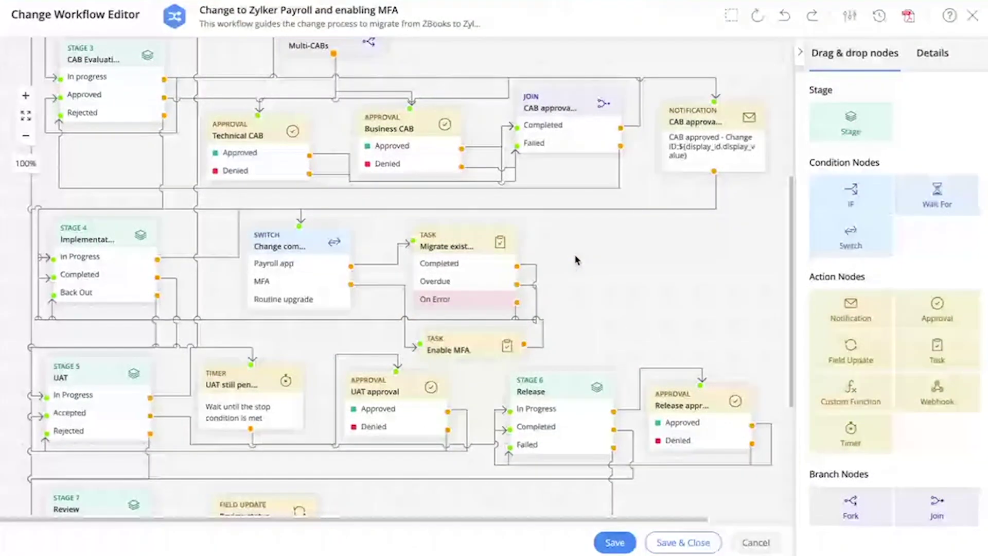
scroll(577, 261, up, 1)
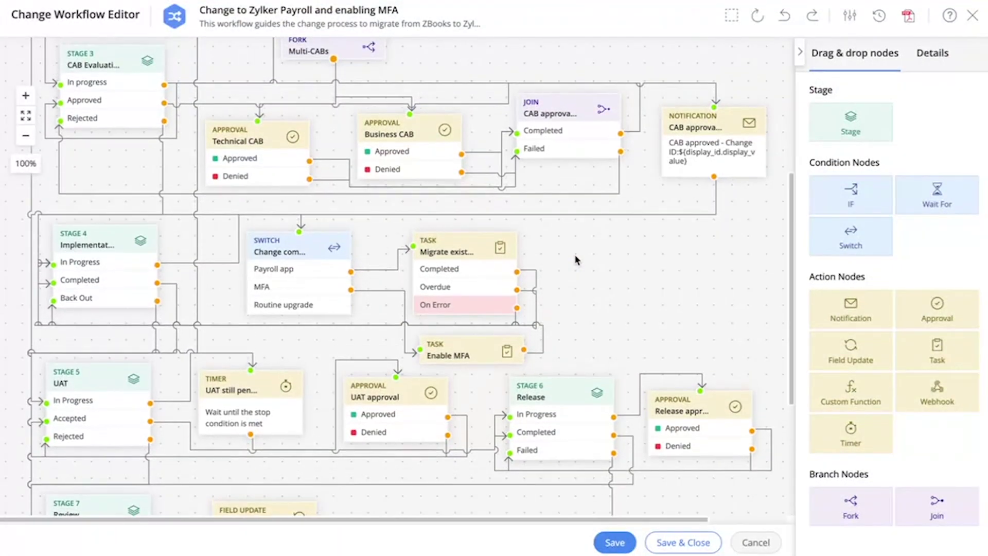
drag(960, 520, 662, 361)
mouse_move(639, 130)
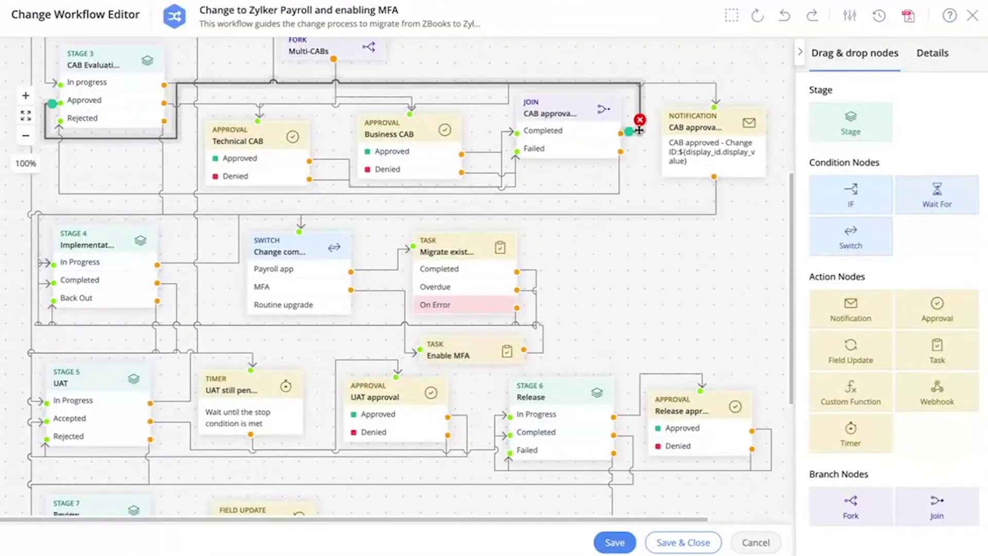
scroll(624, 298, down, 2)
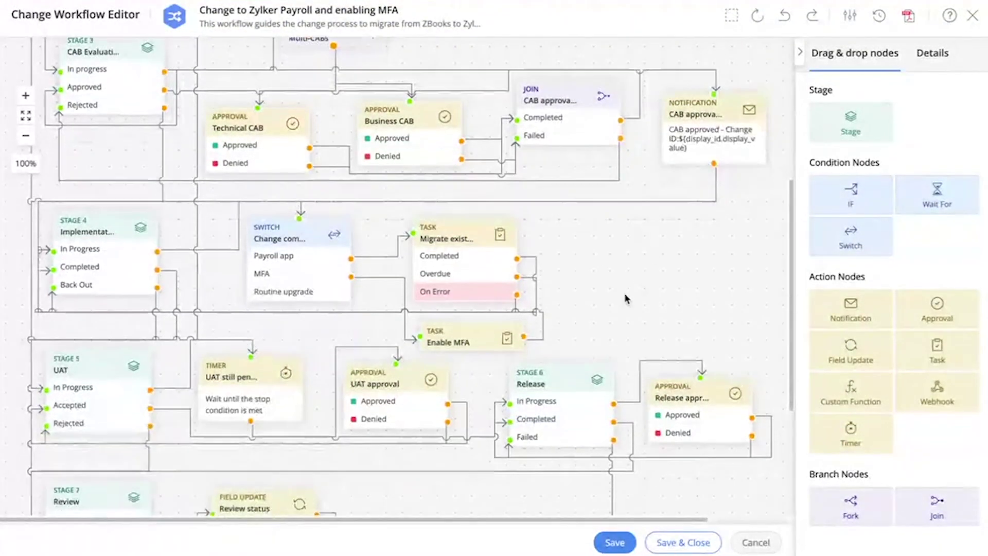
scroll(625, 298, down, 4)
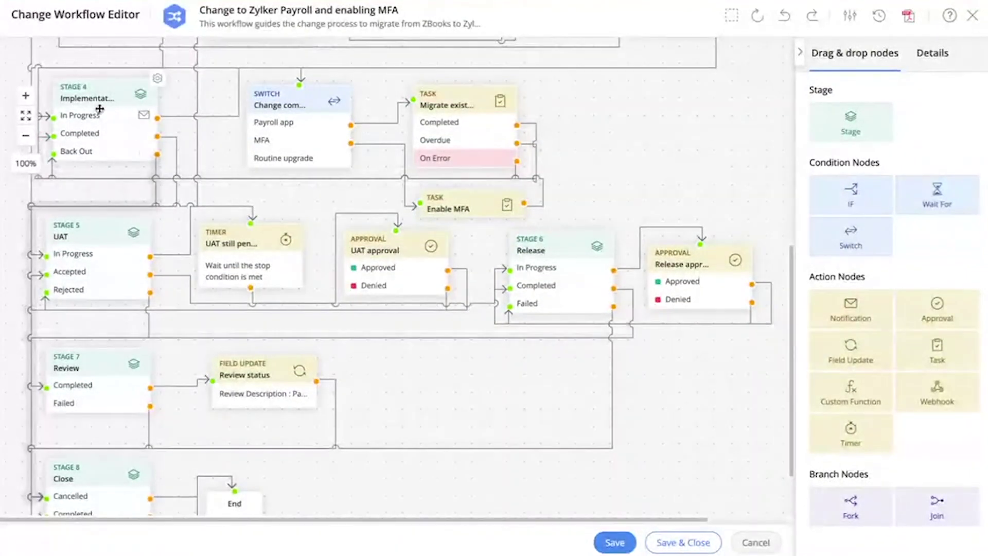
mouse_move(110, 109)
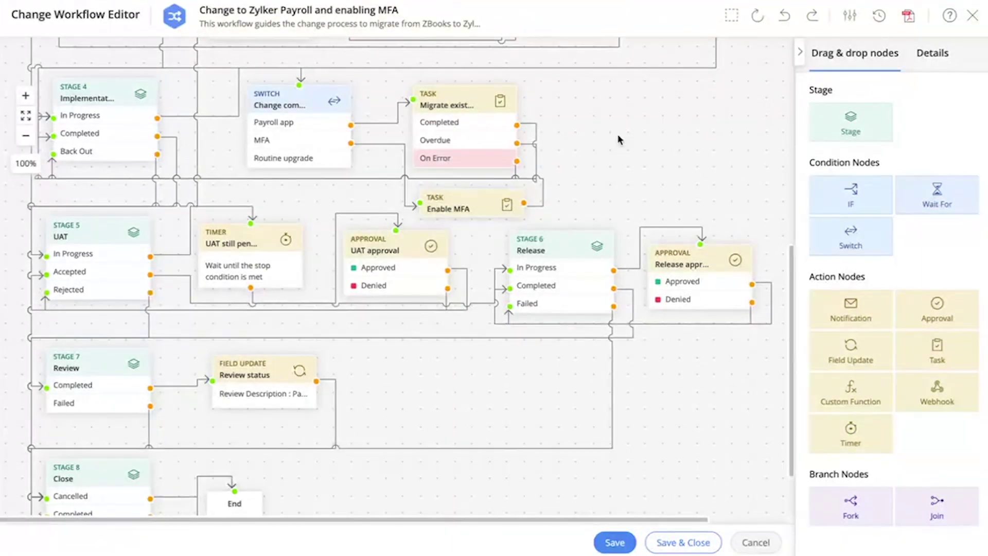
- Open the Migrate existing data task of the Implementation branch for editing and view its available change stages
click(517, 85)
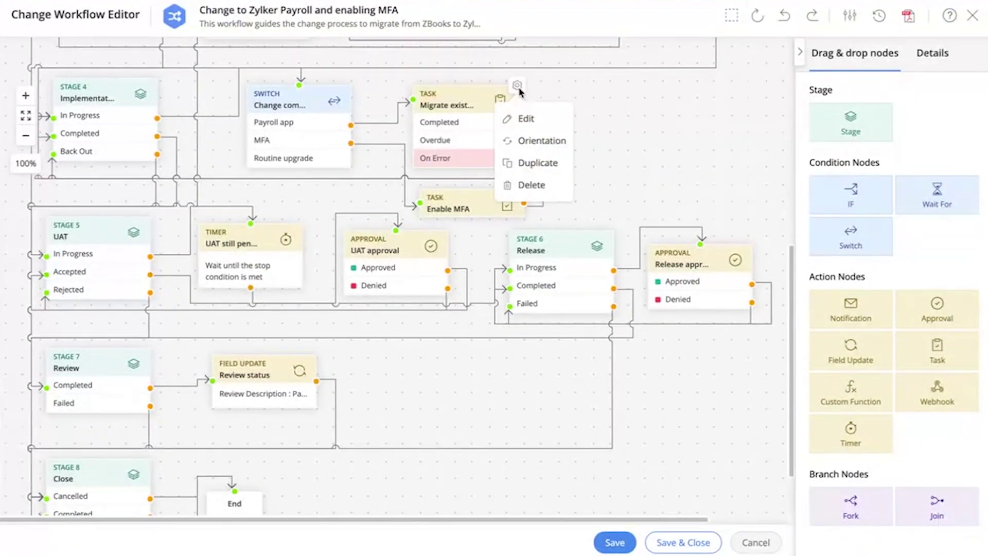
click(532, 122)
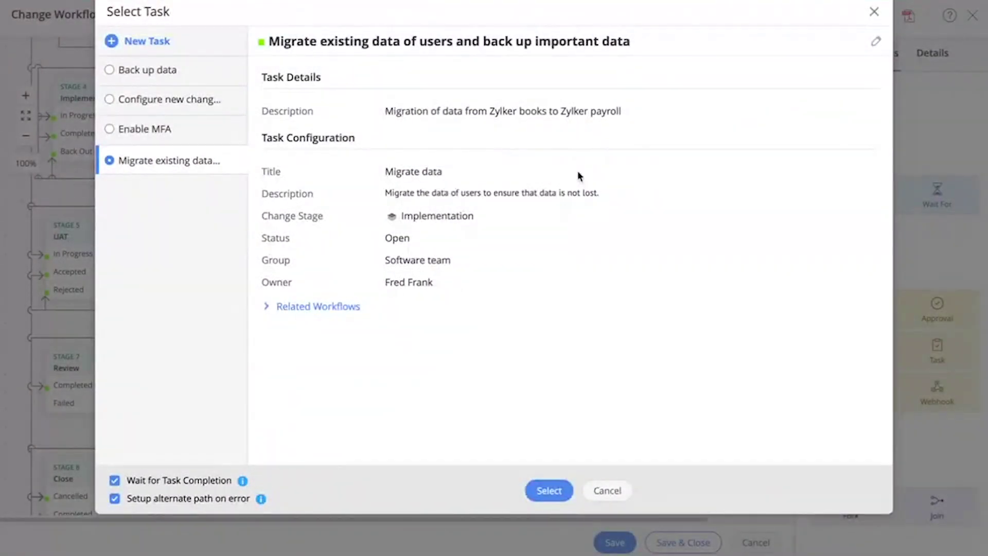
click(875, 40)
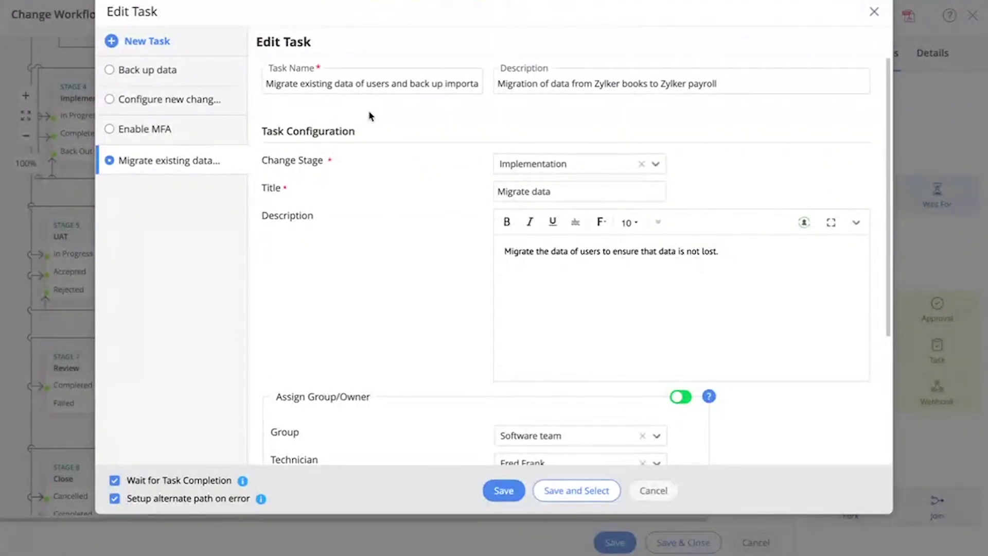
scroll(395, 298, down, 2)
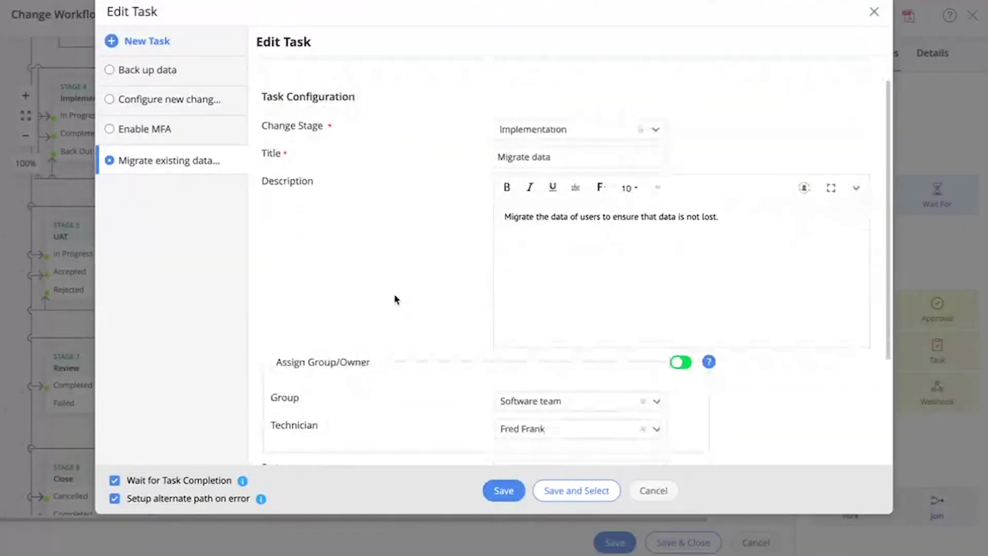
click(588, 102)
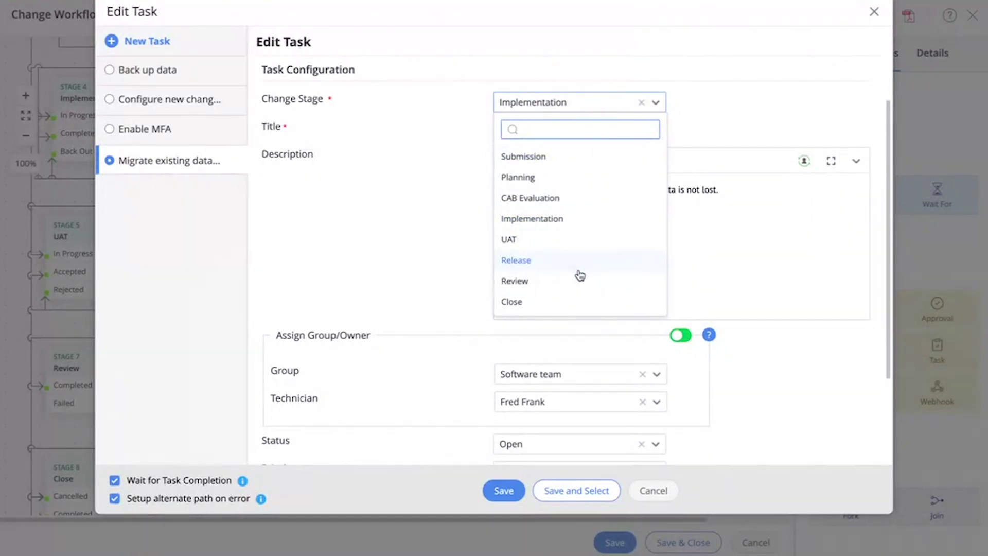
click(366, 207)
- Review the Migrate existing data task's assignment, status and remaining fields, and cancel both the edit and the task selection
scroll(417, 249, down, 2)
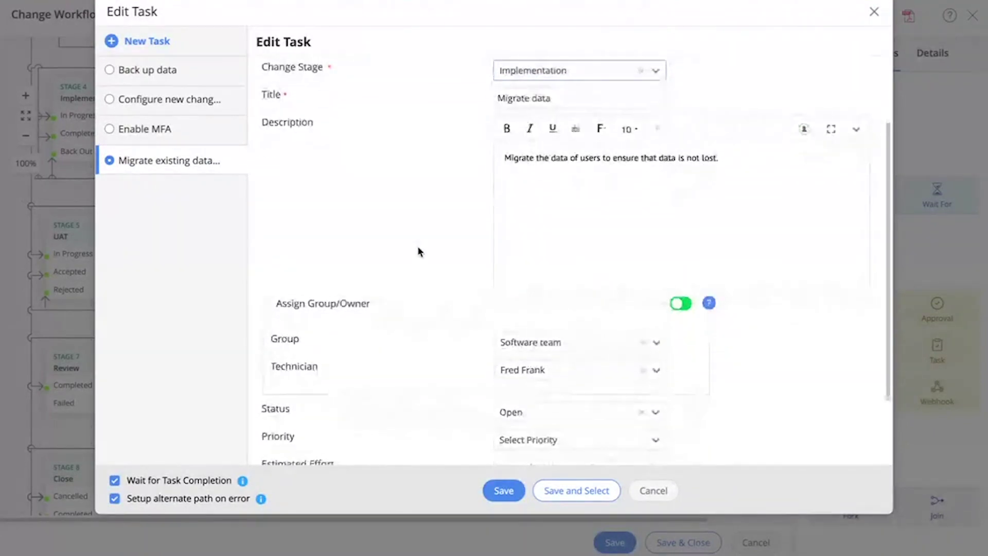
scroll(418, 249, up, 1)
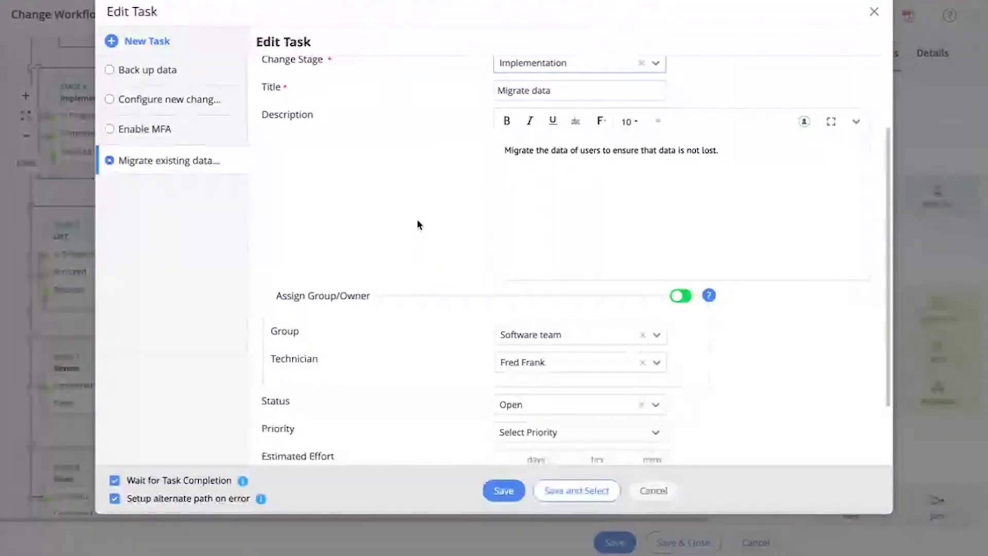
scroll(434, 273, down, 3)
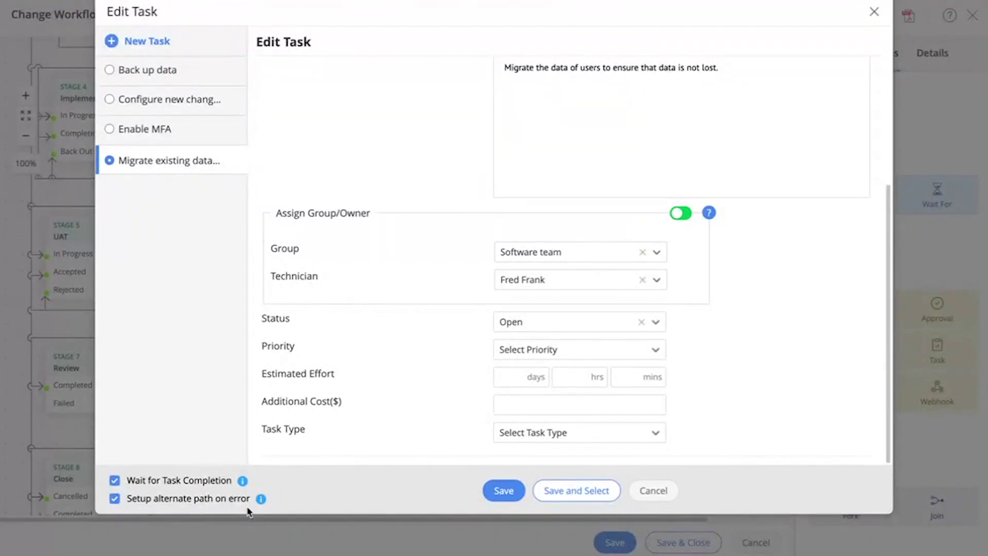
click(667, 494)
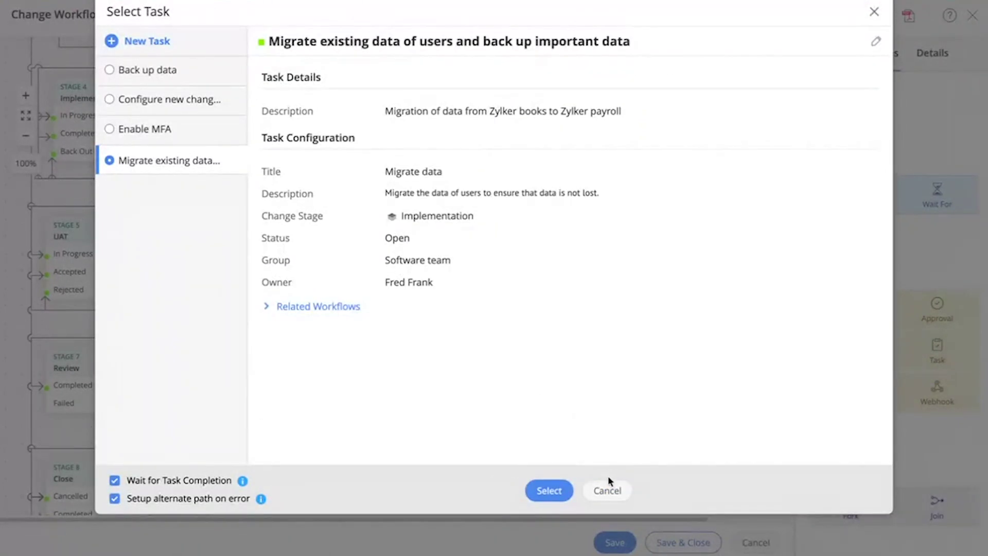
click(611, 496)
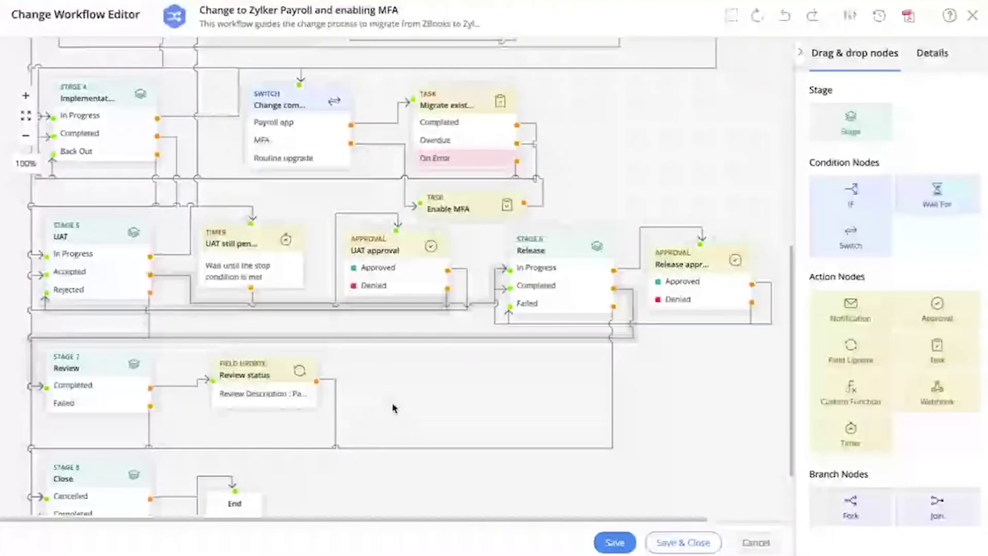
- Examine the Implementation stage's switch and task nodes, and view the actions available for the Migrate existing data task
scroll(395, 407, down, 1)
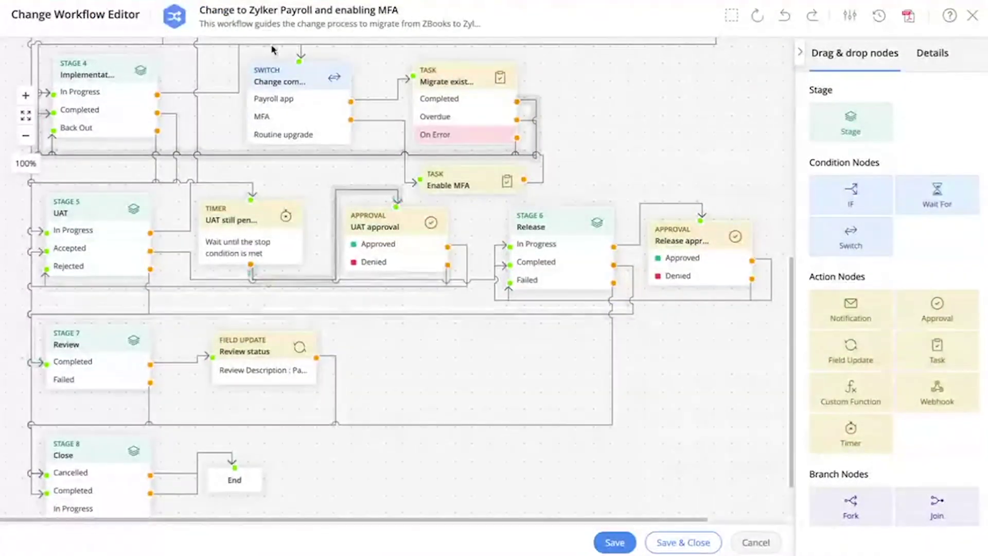
mouse_move(226, 95)
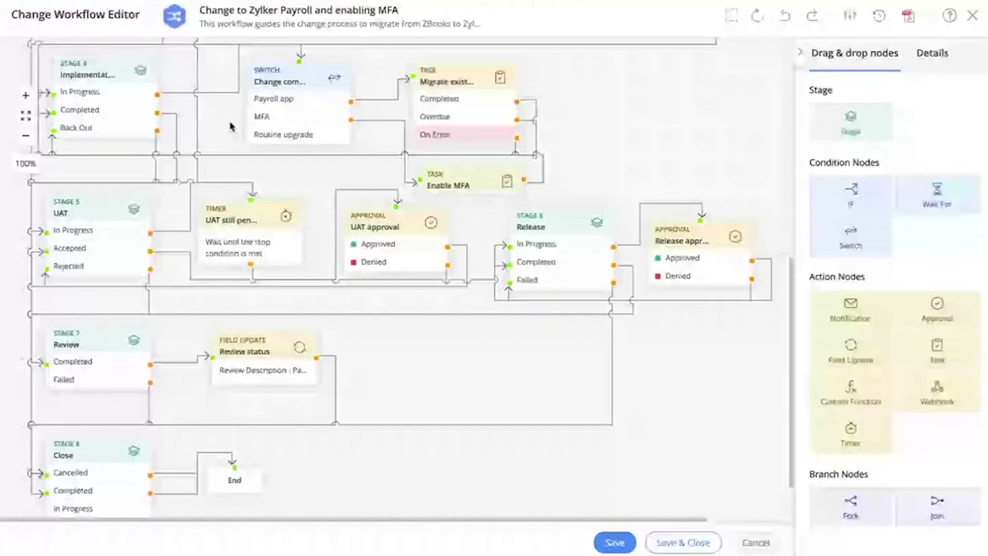
click(517, 61)
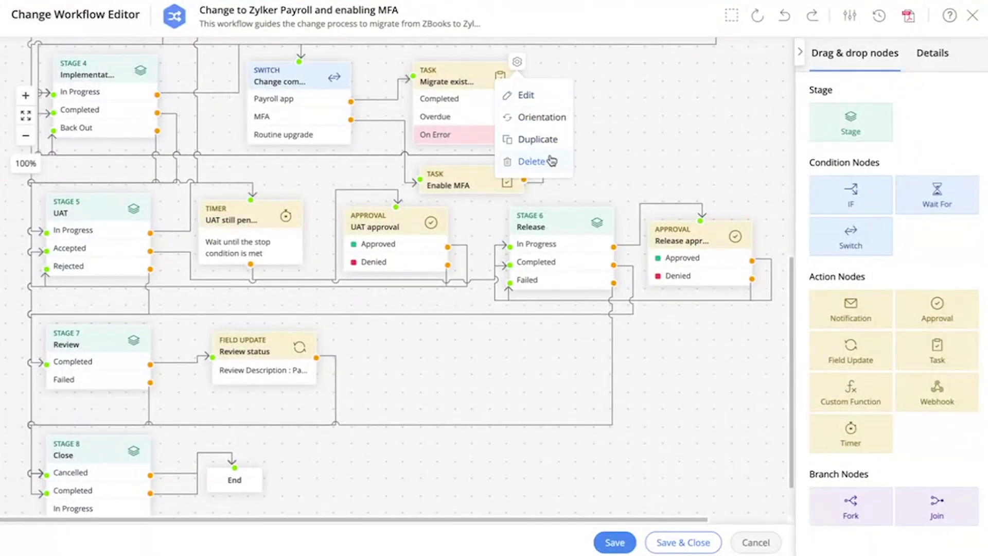
mouse_move(394, 150)
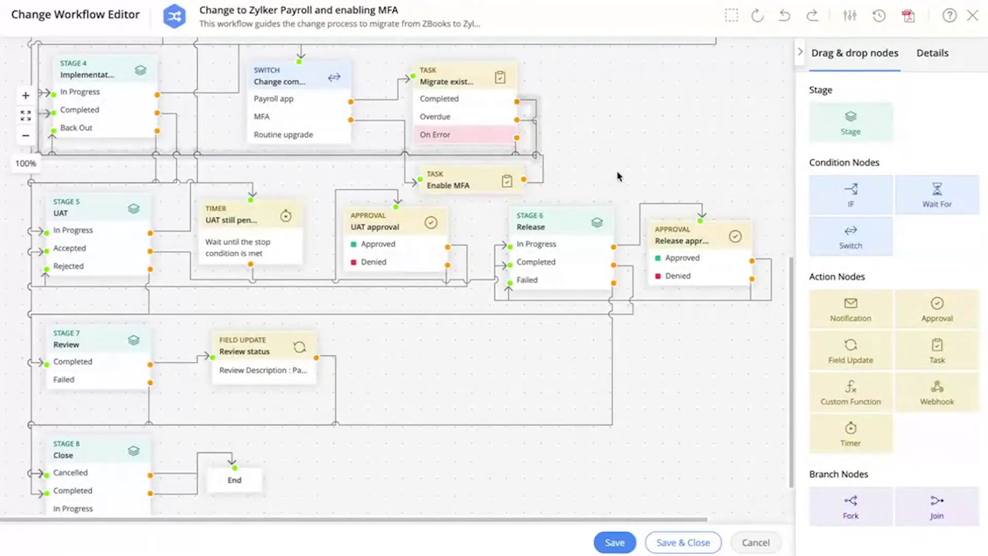
- Go on to the UAT stage and open its UAT still pending timer for editing
scroll(615, 152, down, 1)
scroll(620, 177, down, 1)
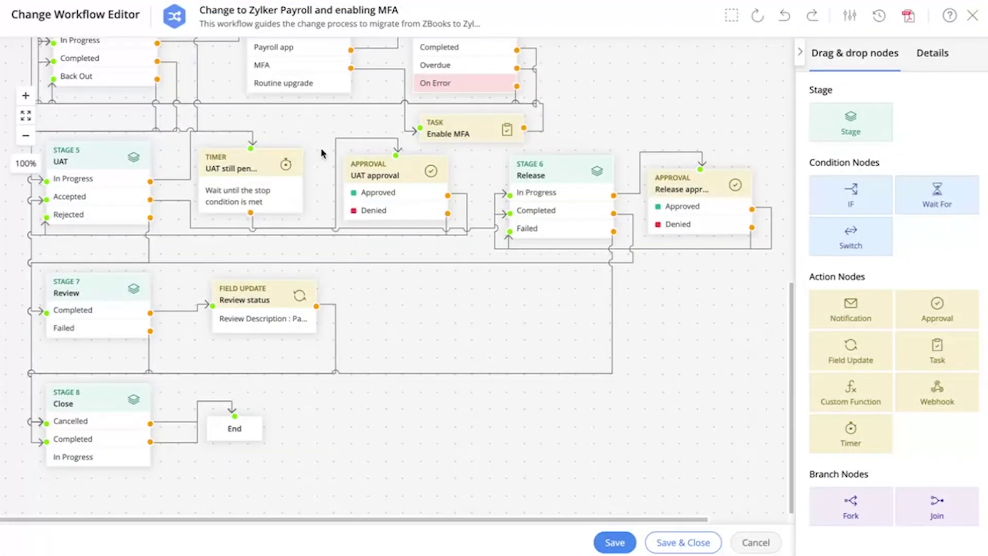
click(303, 153)
click(312, 184)
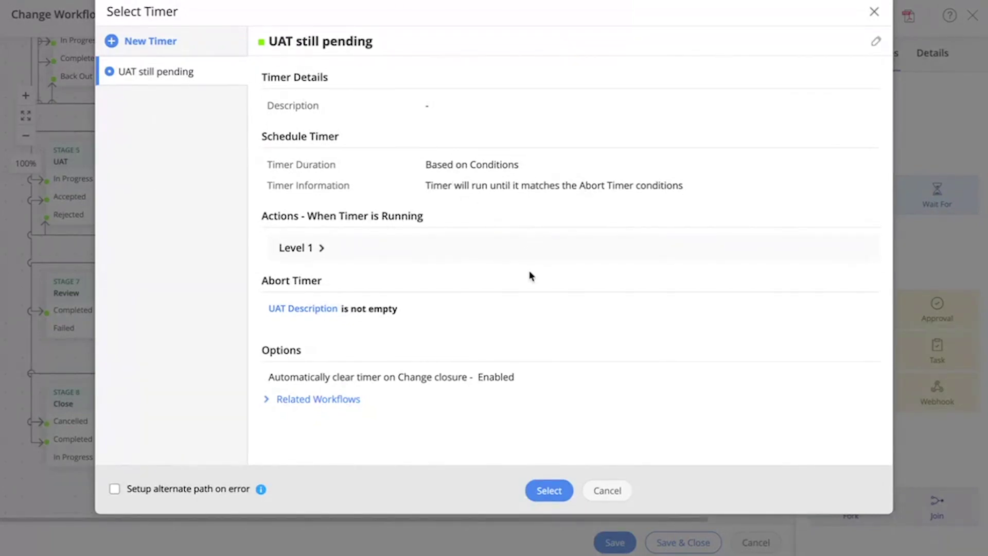
- Review the UAT still pending timer's Level 1 actions, abort condition and options, and cancel without changes
click(316, 248)
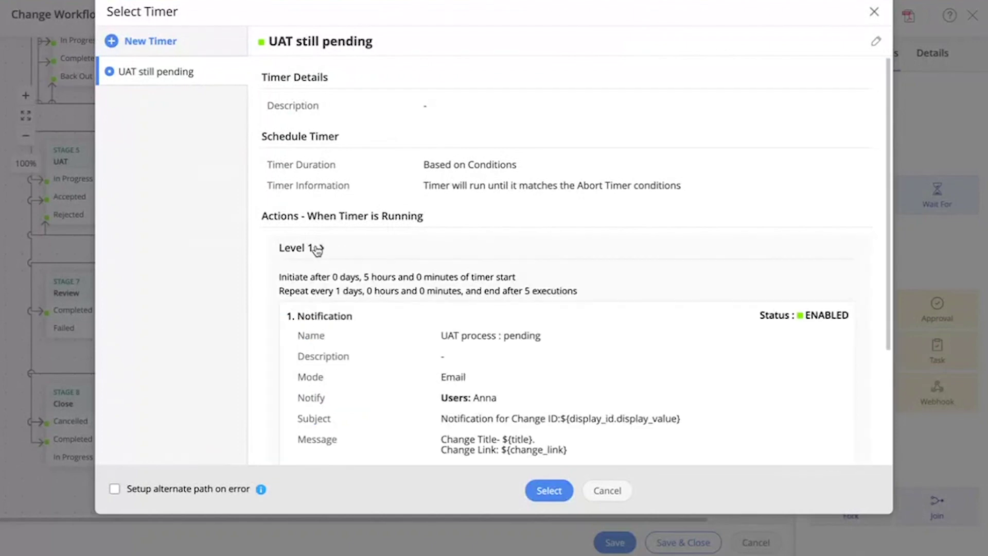
scroll(458, 293, down, 2)
scroll(458, 294, down, 2)
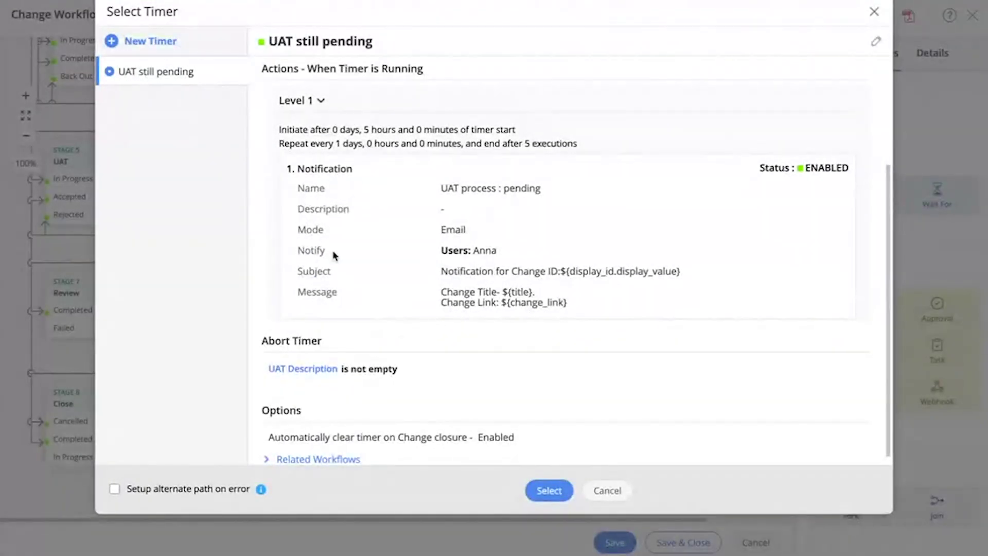
scroll(438, 323, down, 1)
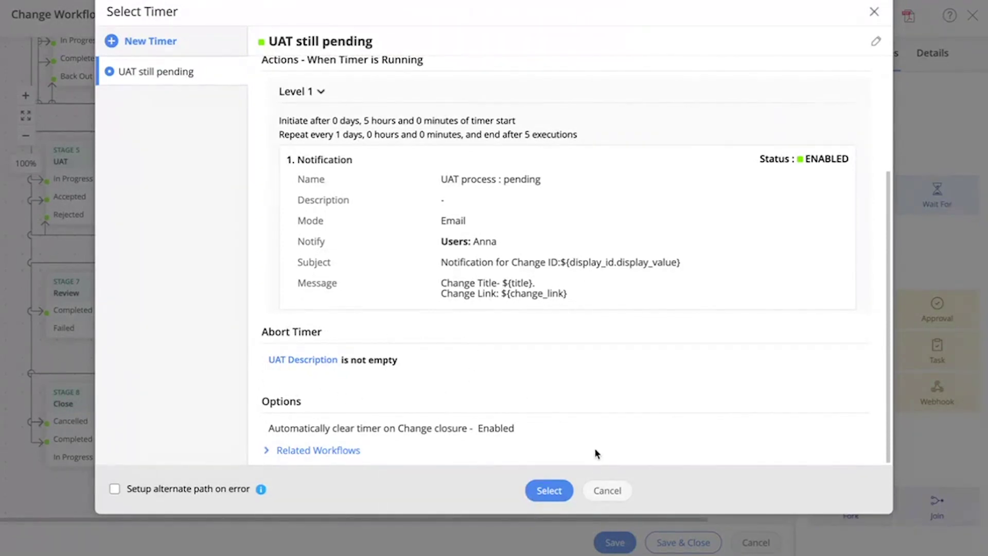
click(611, 496)
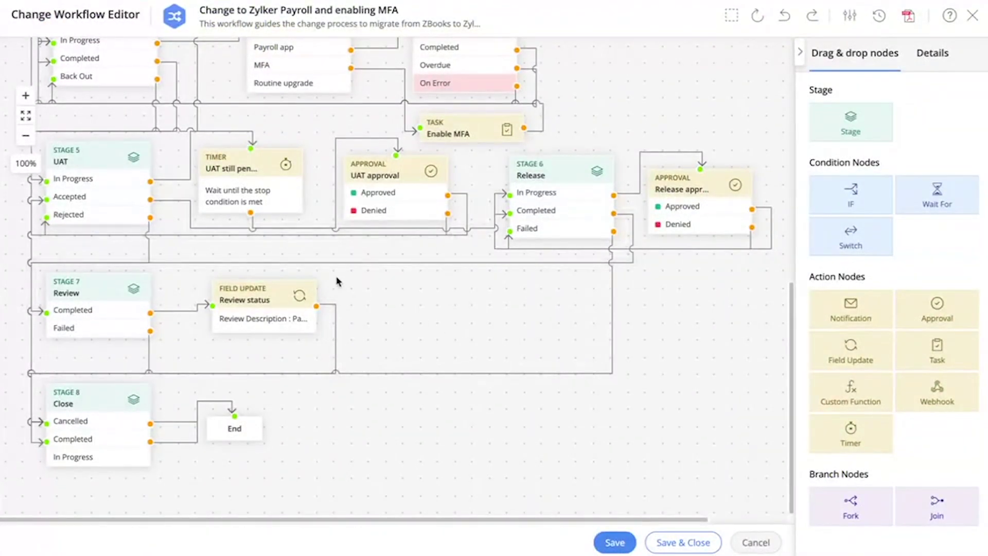
- Examine the UAT approval and the Release stage's Failed connection to the Close stage, and return to the workflow's first stages
right_click(439, 178)
click(423, 311)
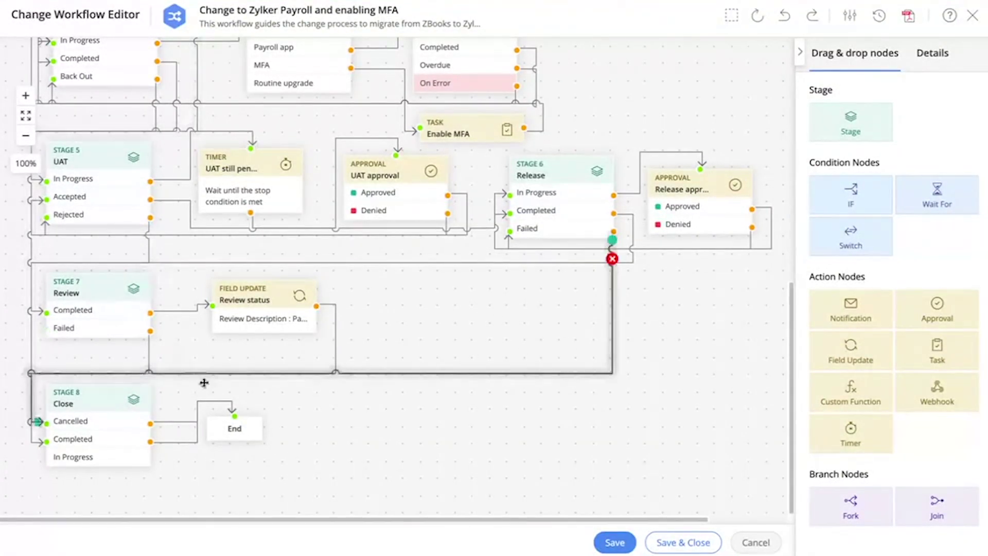
scroll(339, 439, up, 1)
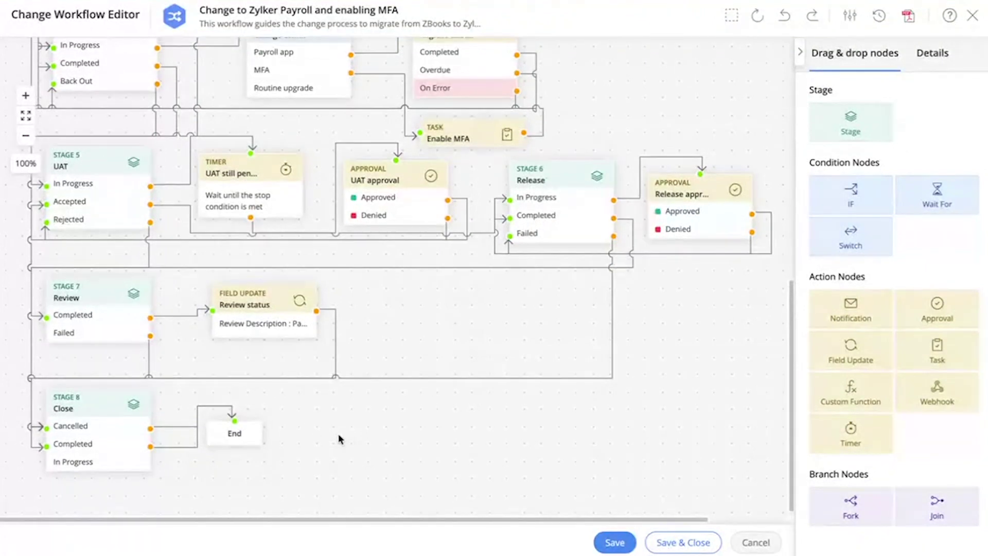
scroll(389, 433, up, 2)
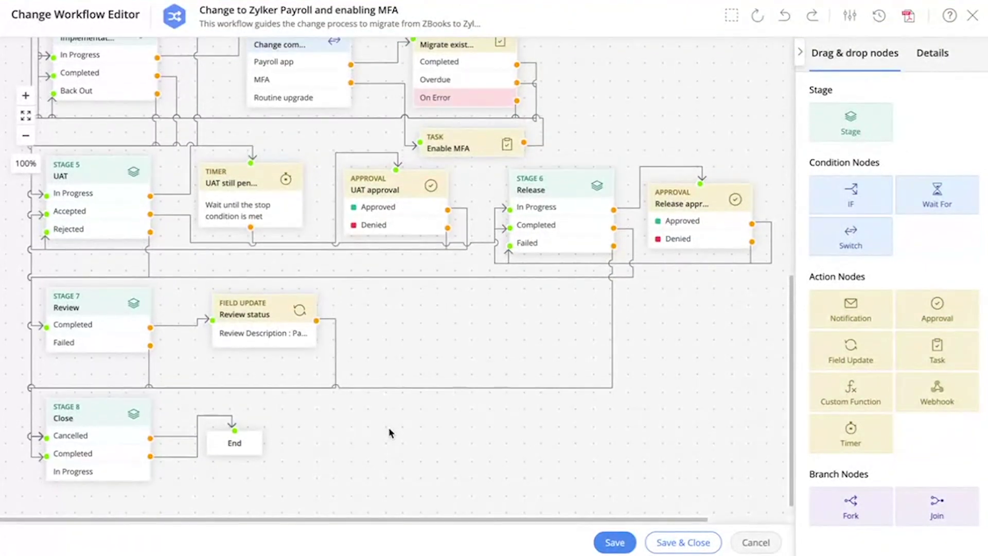
scroll(389, 432, up, 10)
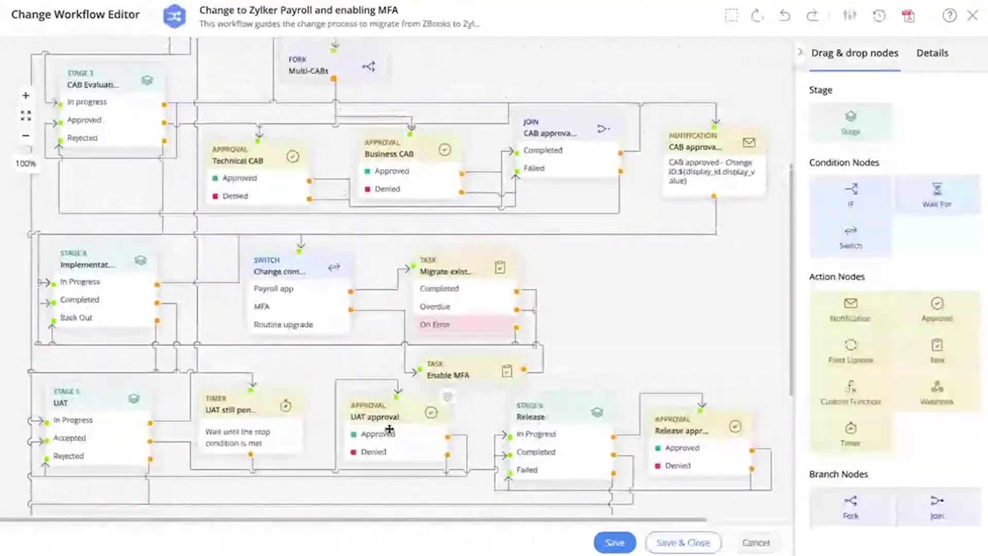
scroll(389, 428, up, 7)
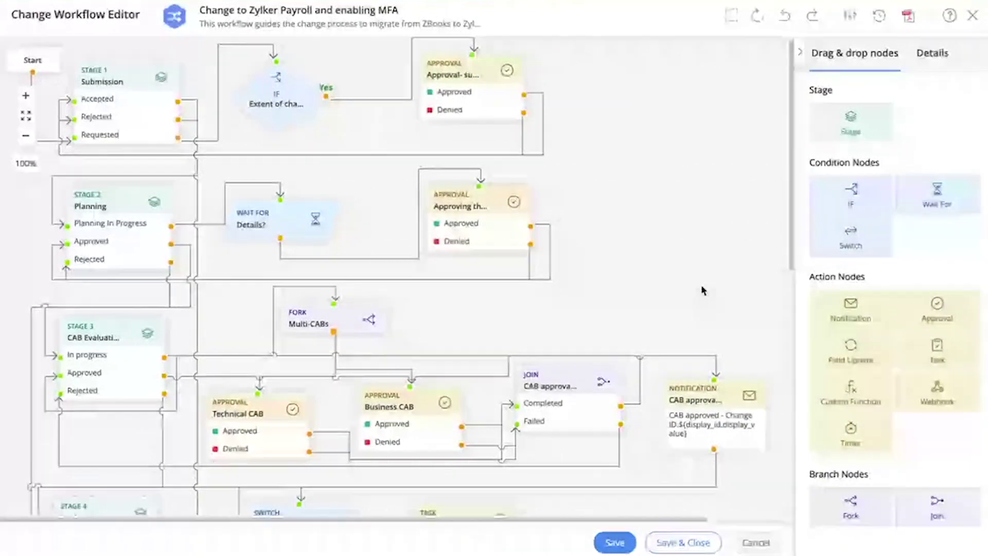
scroll(679, 299, down, 1)
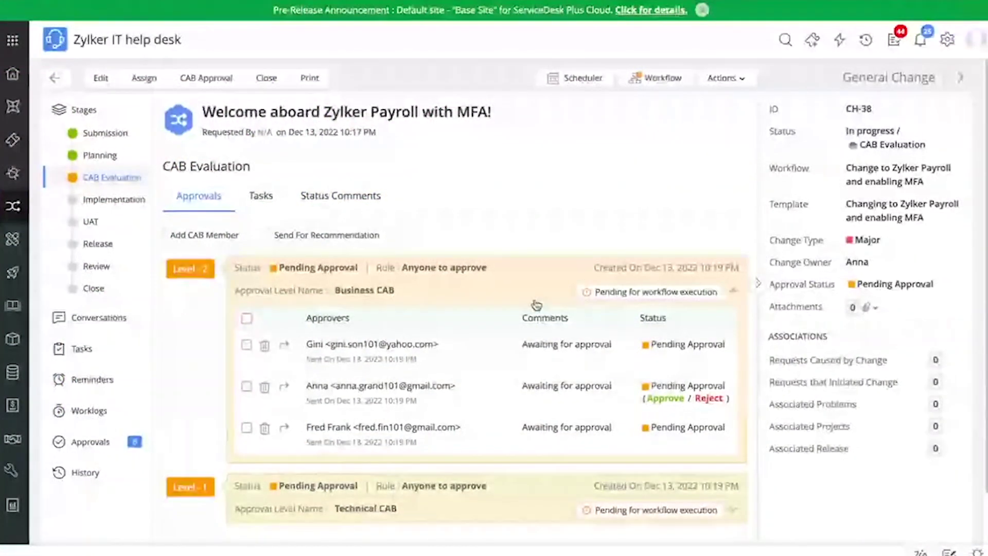
- Review the Business CAB approvers in the change's CAB Evaluation stage and expand the Technical CAB approval level
scroll(537, 305, down, 1)
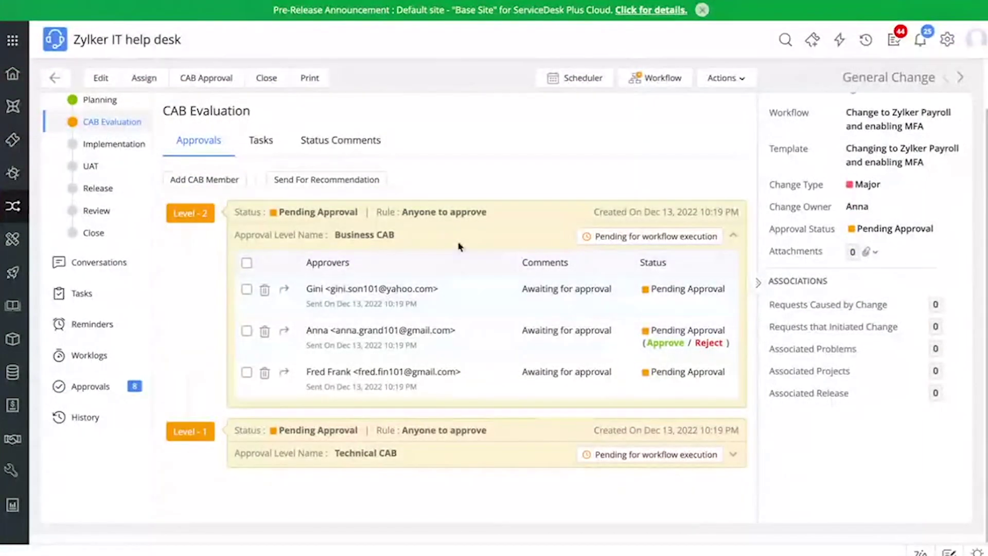
scroll(440, 218, up, 1)
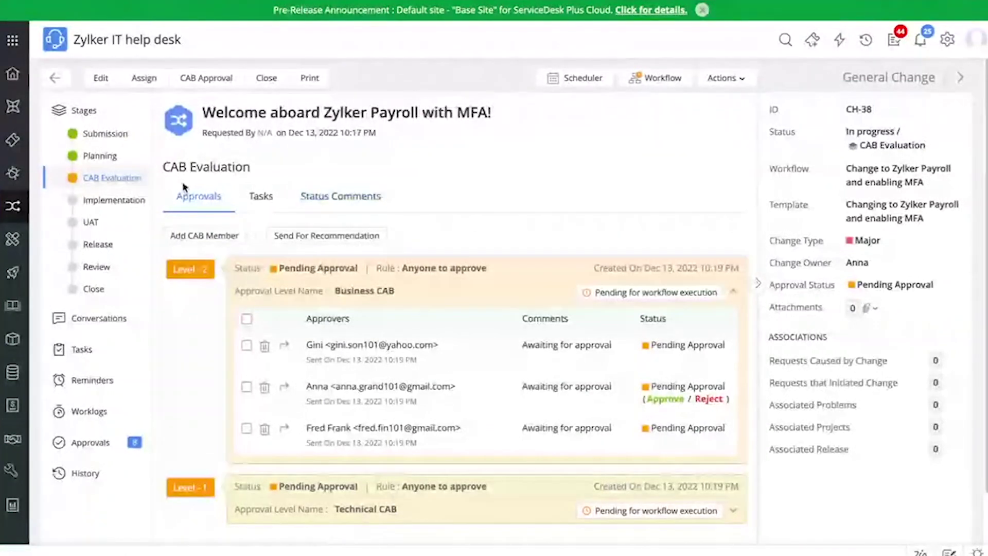
scroll(532, 231, down, 1)
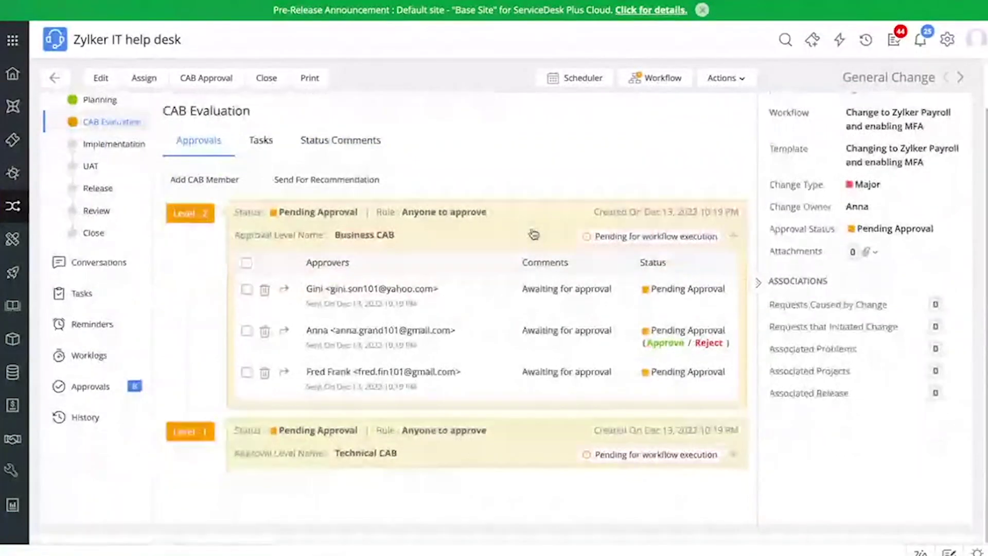
click(437, 431)
scroll(433, 333, down, 1)
scroll(432, 333, down, 1)
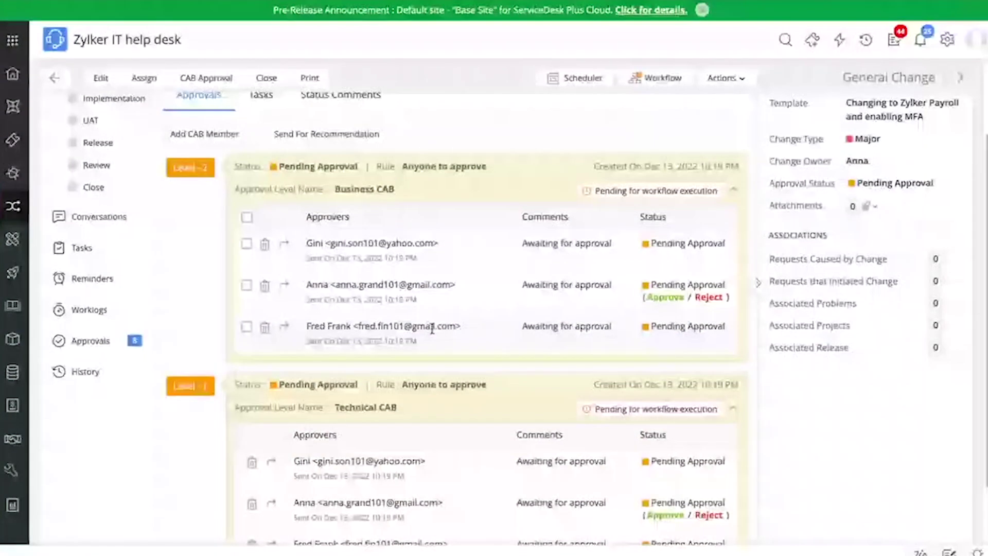
scroll(432, 327, down, 1)
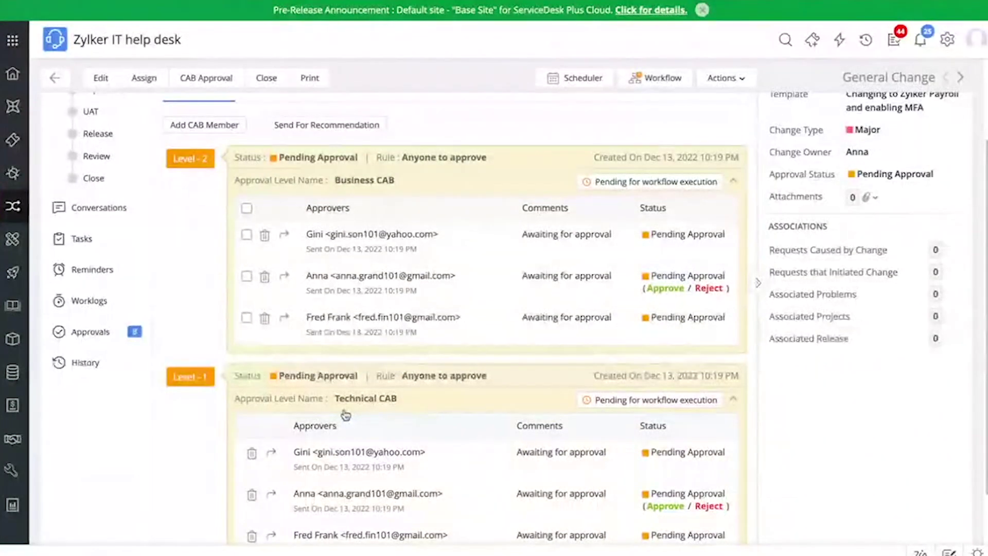
- Approve the change at the Business CAB approval level, and check the execution status of its workflow
click(667, 288)
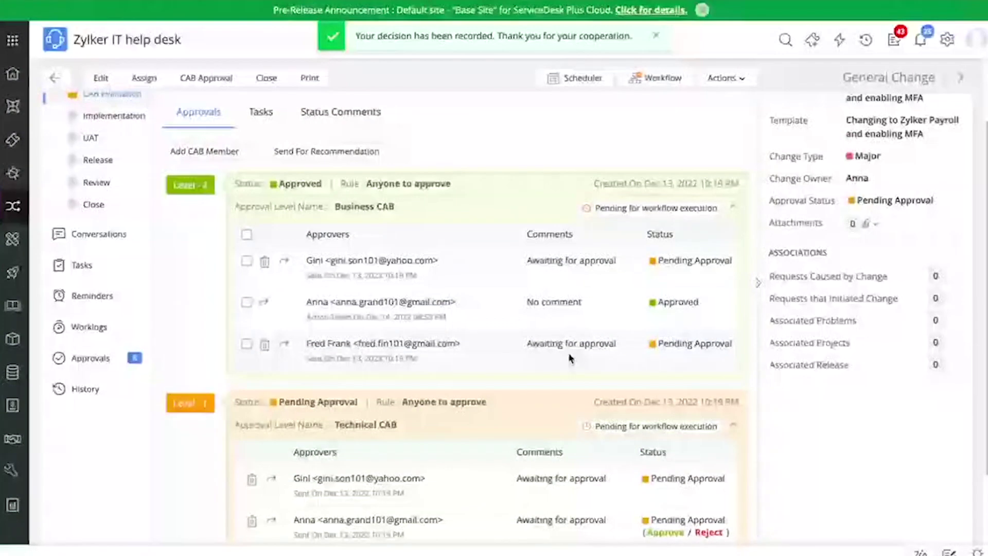
scroll(509, 272, up, 3)
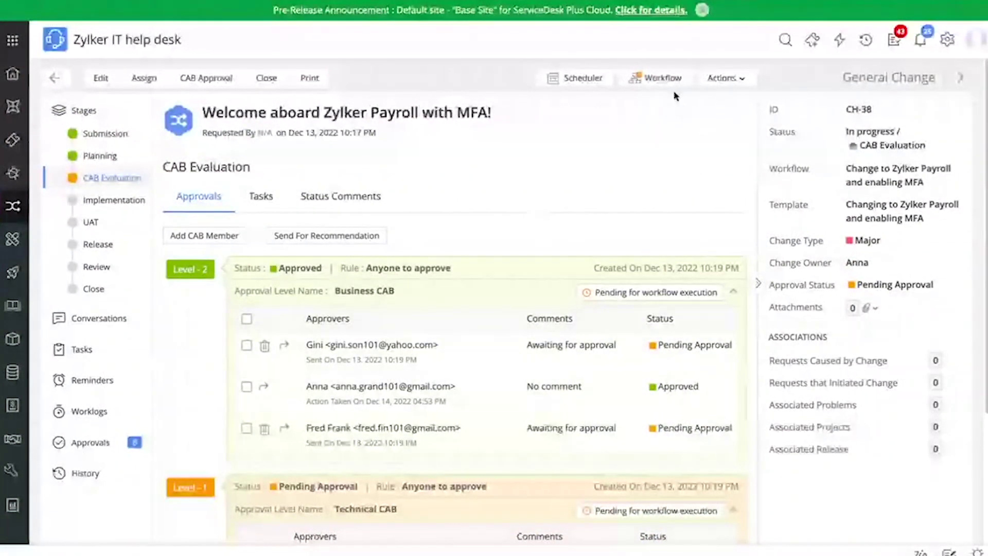
click(663, 80)
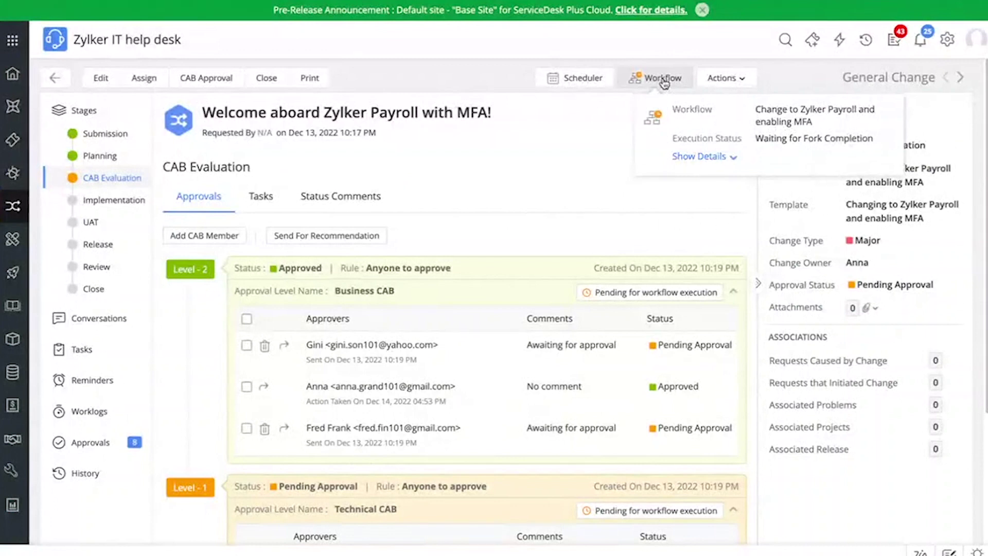
click(664, 81)
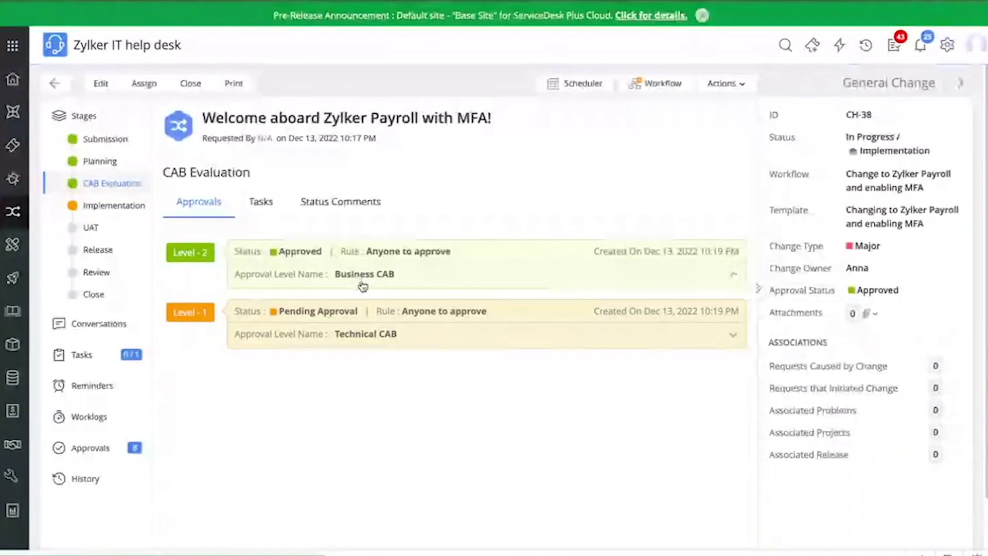
- Review the Business CAB approval decisions, and view the tasks of the change's Implementation stage
click(364, 286)
scroll(379, 323, down, 1)
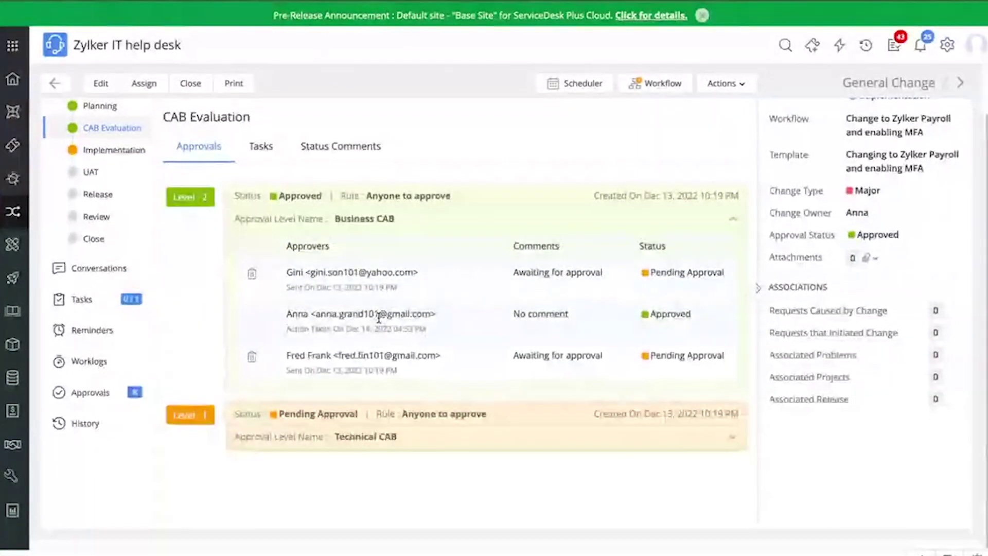
scroll(380, 318, up, 2)
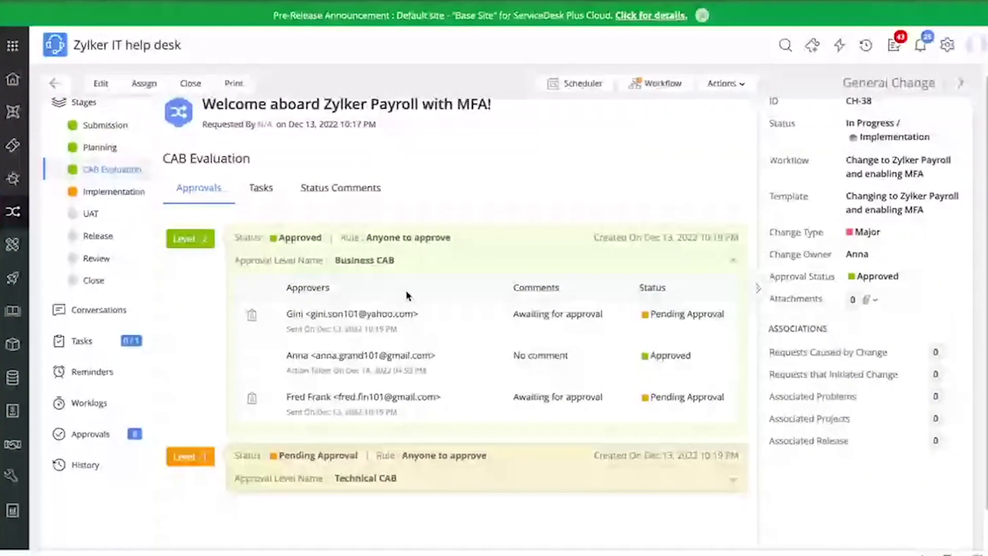
click(111, 193)
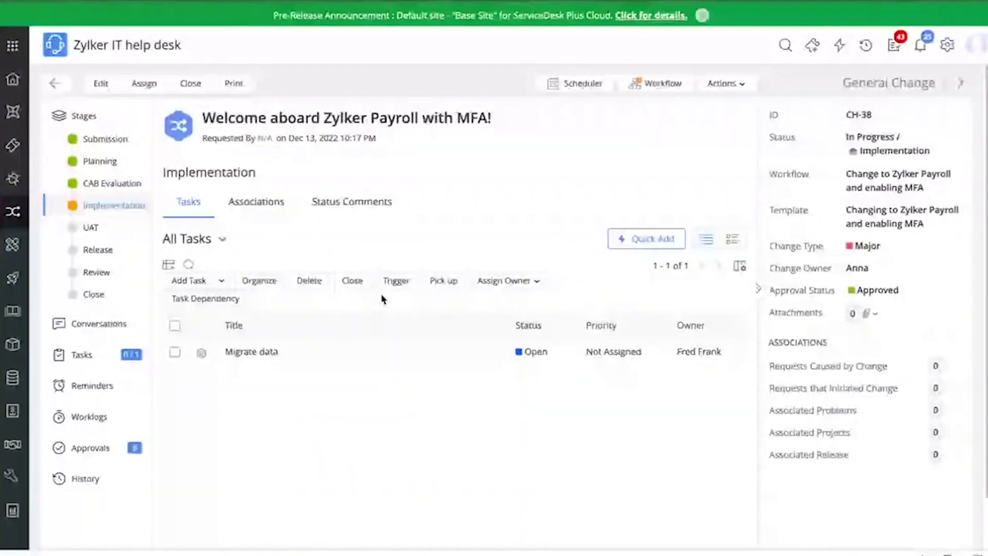
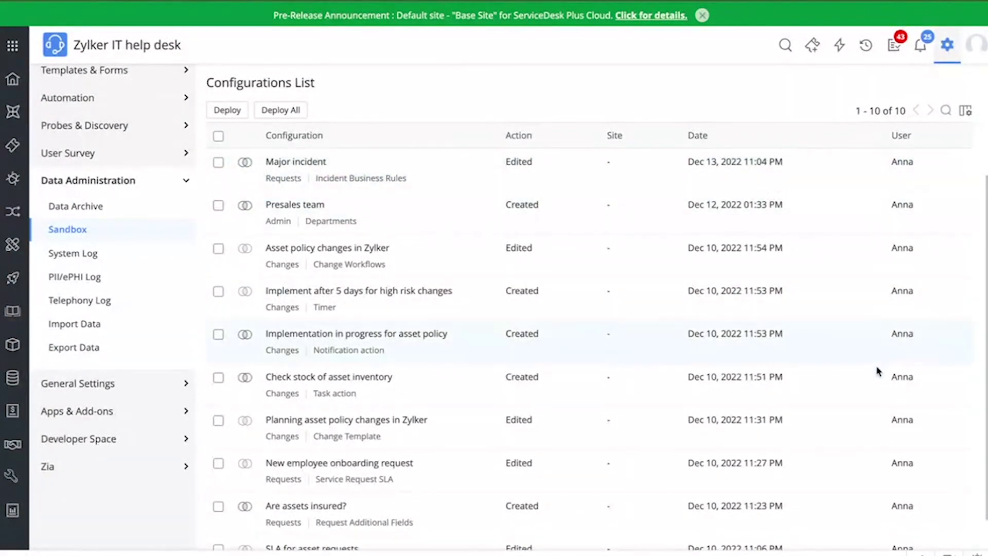
- View the sandbox's deployment history and the summary of the Dec 13, 2022 06:07 PM deployment, and close the summary
scroll(579, 269, up, 3)
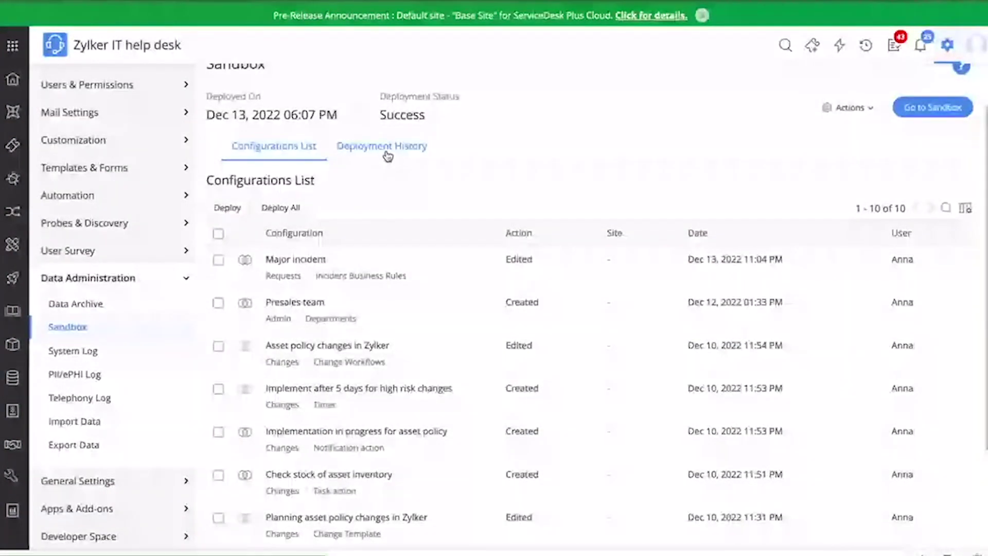
click(386, 153)
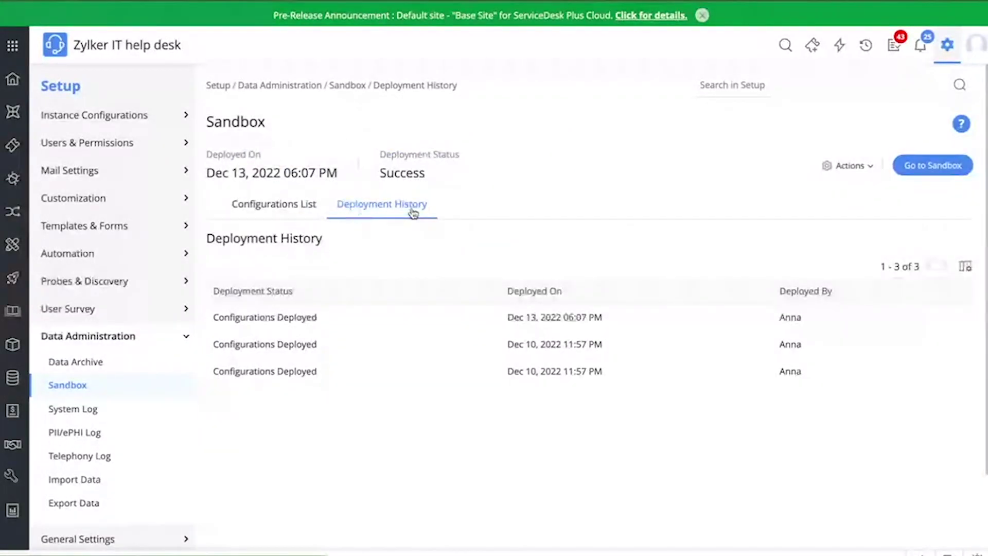
click(300, 317)
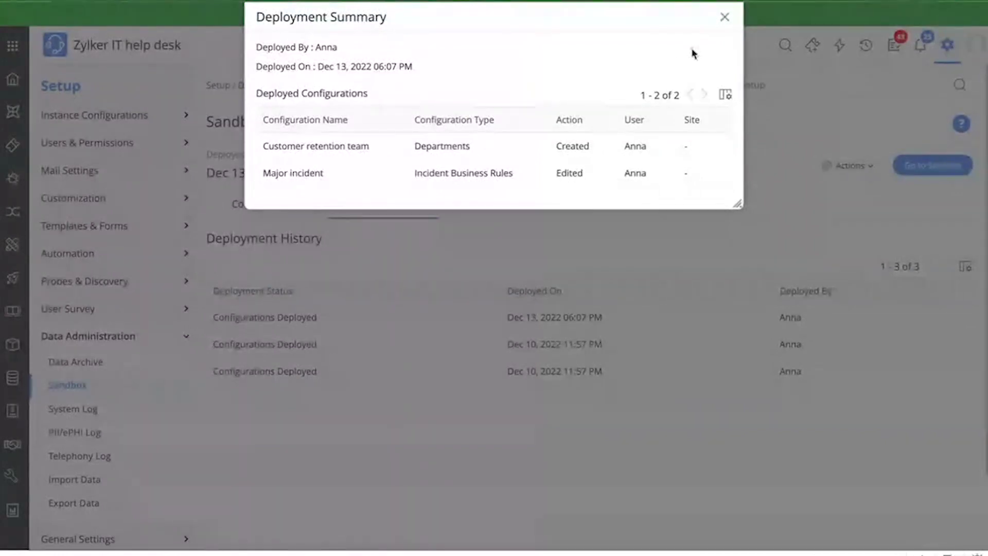
click(725, 18)
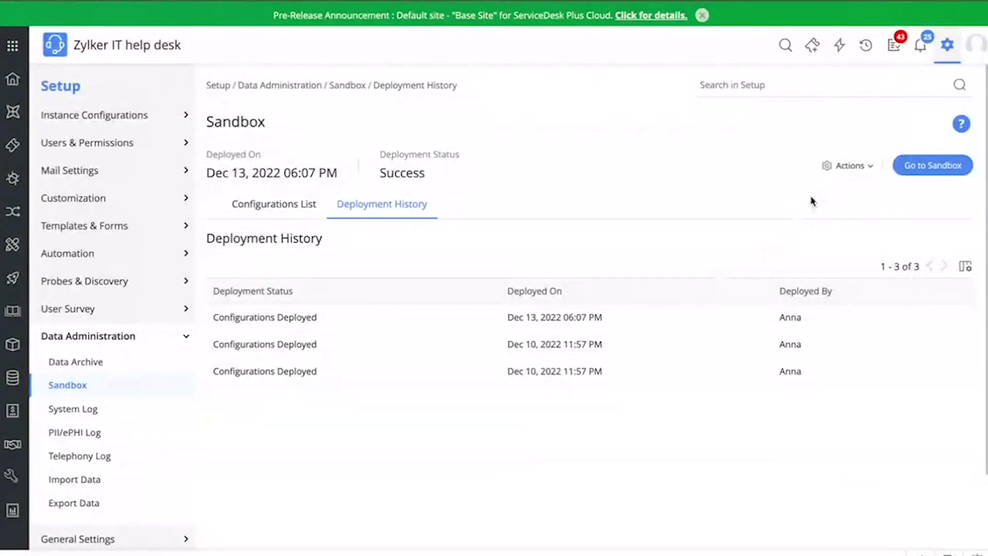
- View the production users available for import into the sandbox, and close the list without importing
click(834, 173)
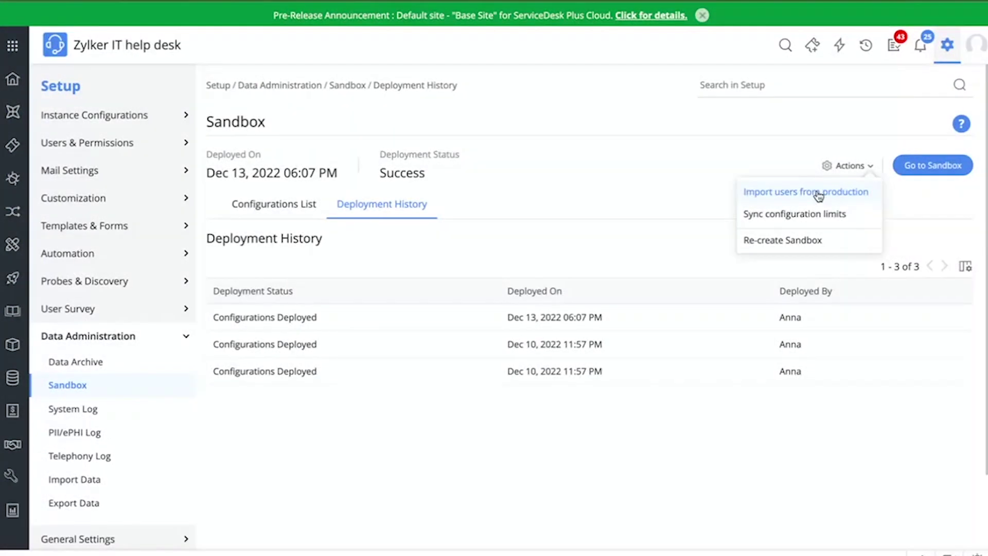
click(819, 194)
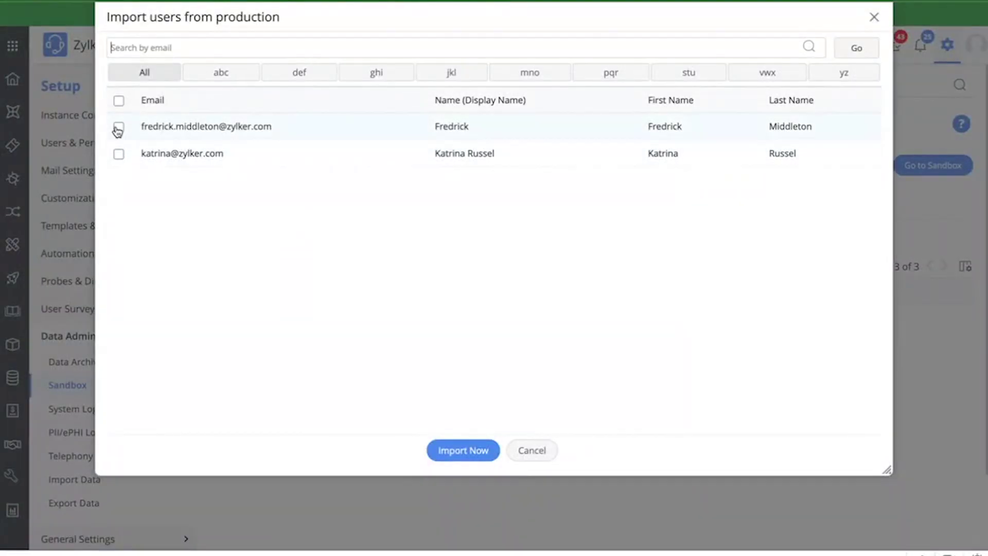
click(536, 453)
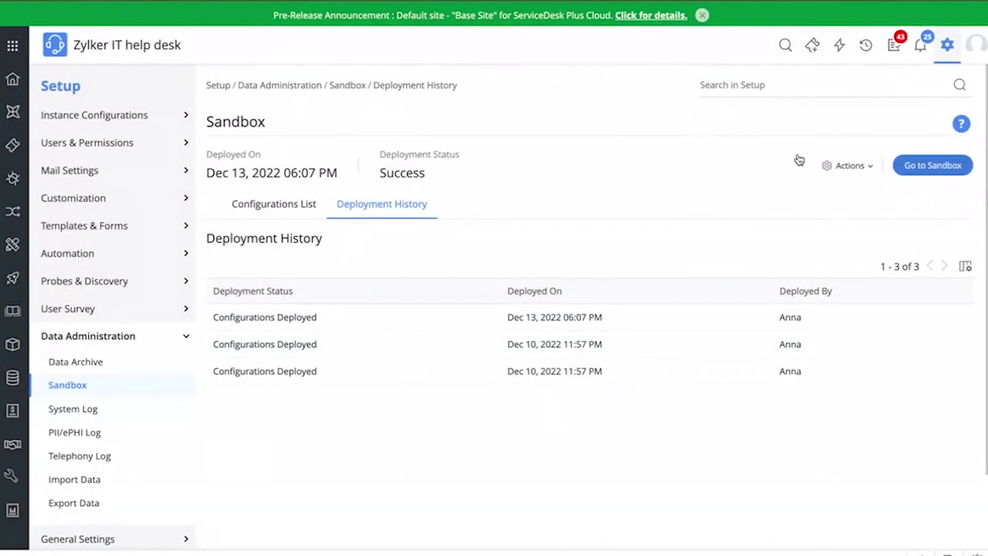
- Check the list of help desk instances, including the sandbox environment, and close it
click(13, 46)
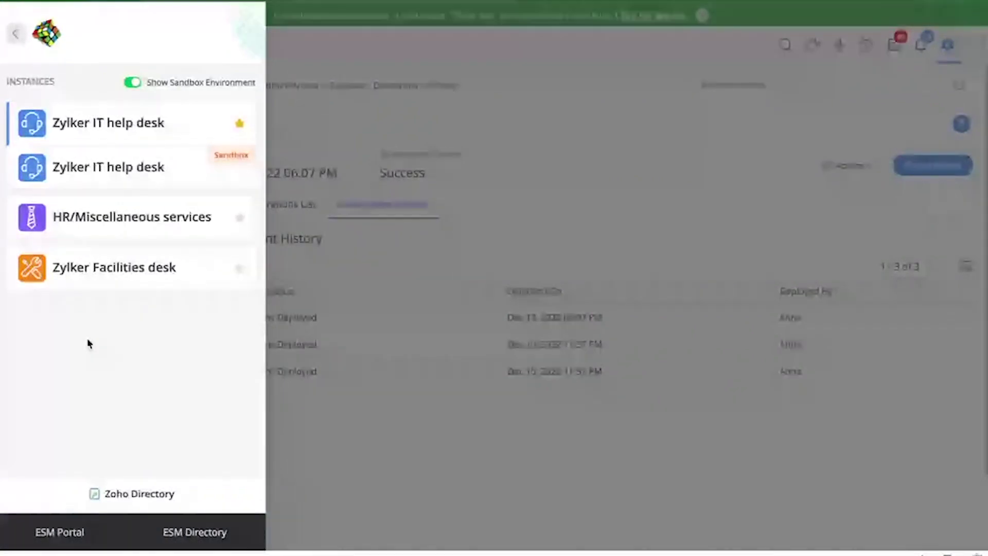
mouse_move(231, 167)
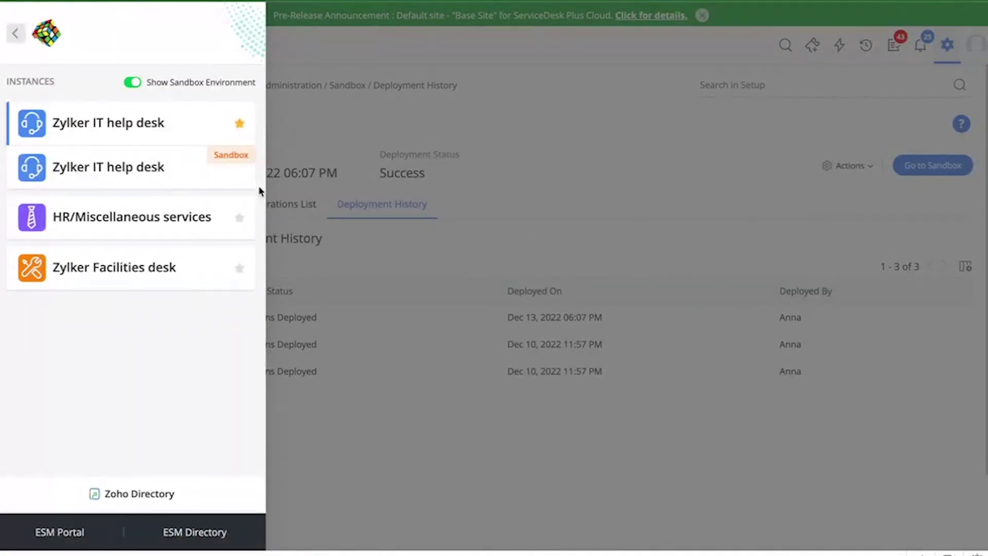
click(466, 116)
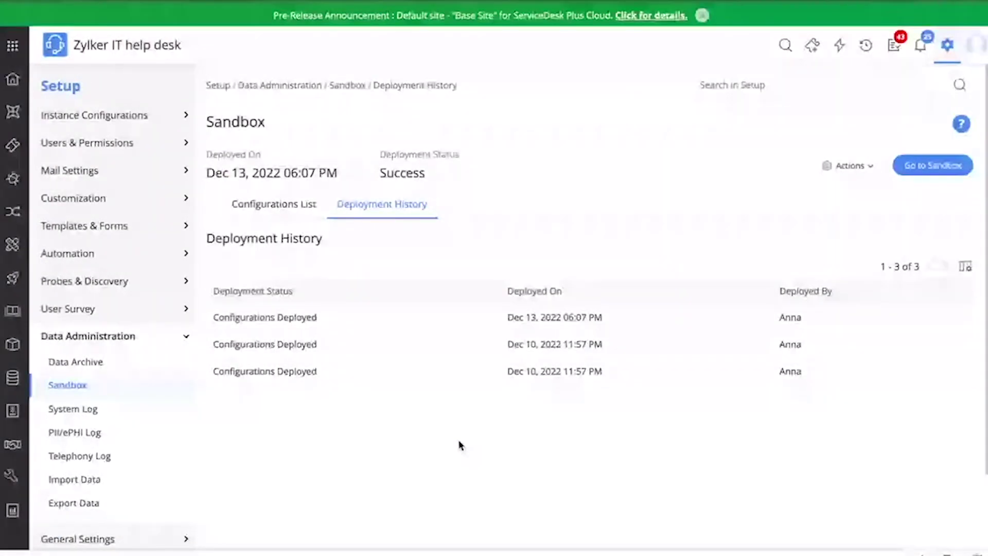
- Go to the sandbox environment, open its setup page and show all configurations
click(929, 169)
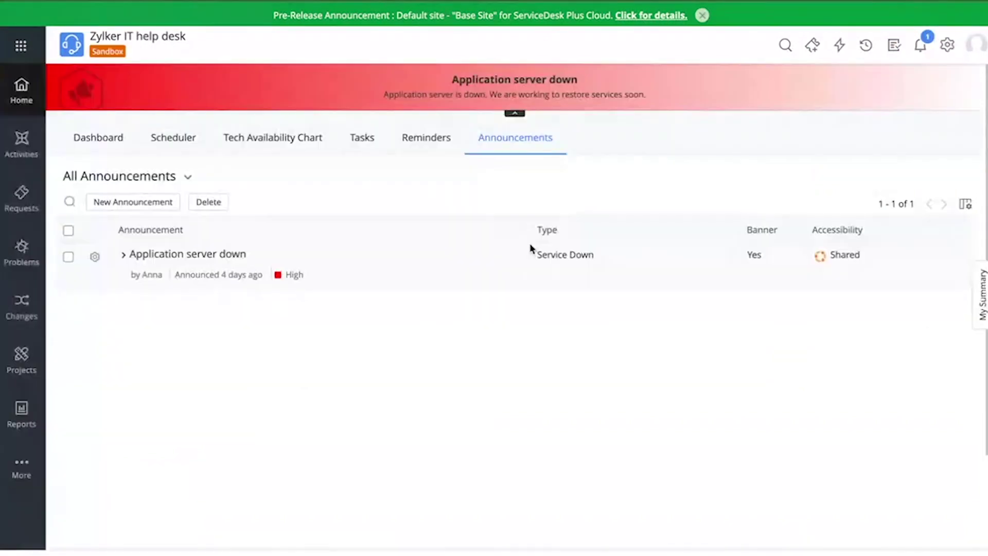
click(948, 47)
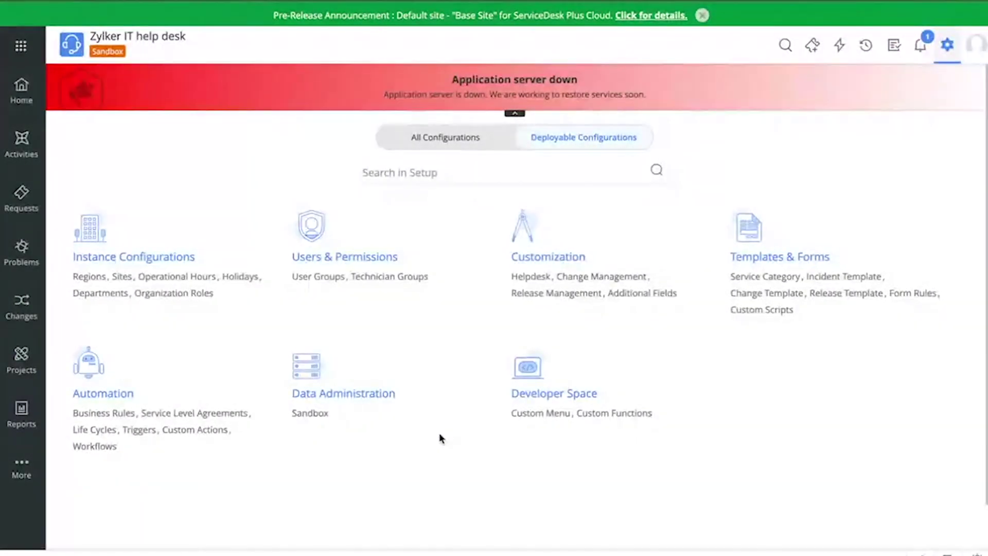
click(467, 151)
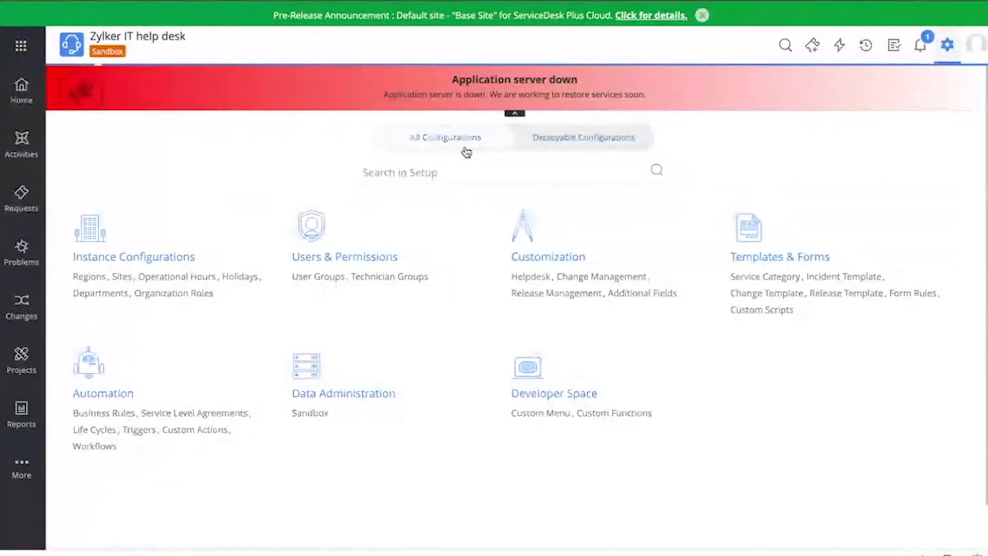
- Examine the full set of setup configurations in the sandbox, from Instance Configurations to Zia
scroll(435, 383, down, 2)
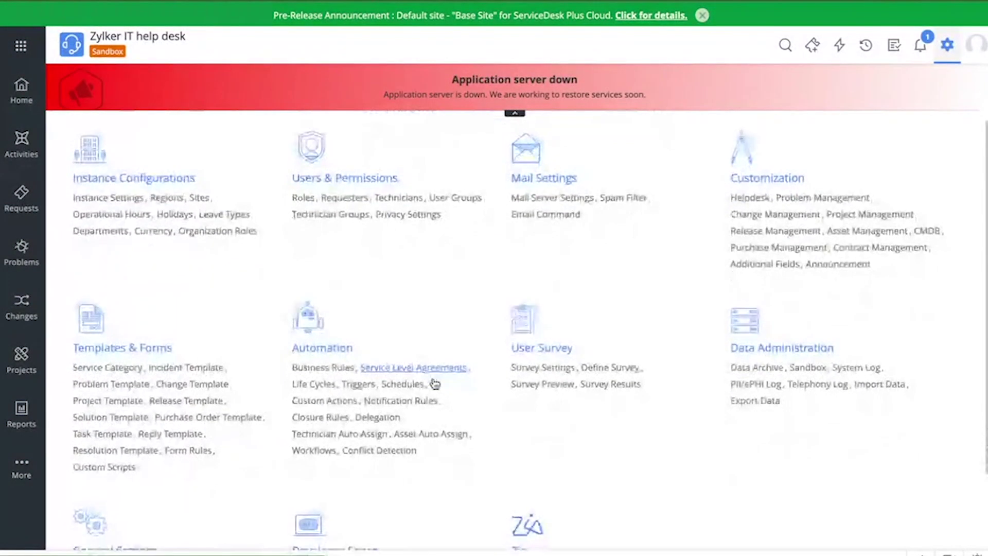
scroll(435, 383, up, 1)
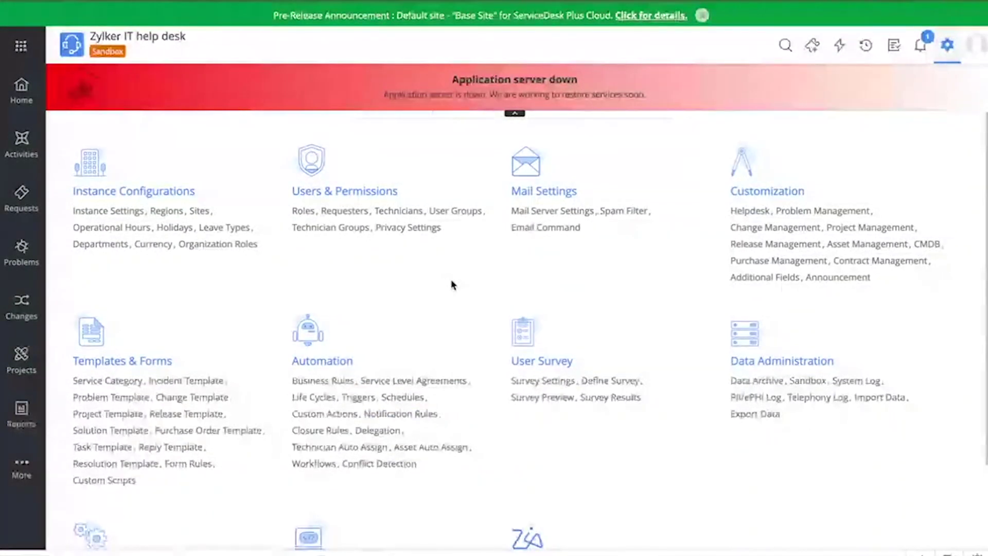
scroll(452, 285, down, 2)
scroll(452, 284, up, 1)
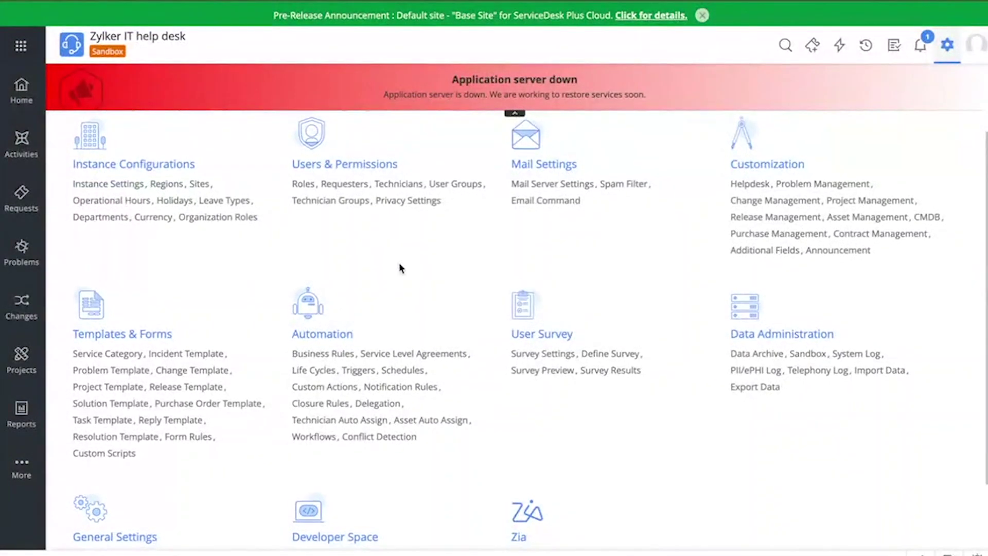
scroll(400, 267, down, 1)
scroll(400, 268, down, 1)
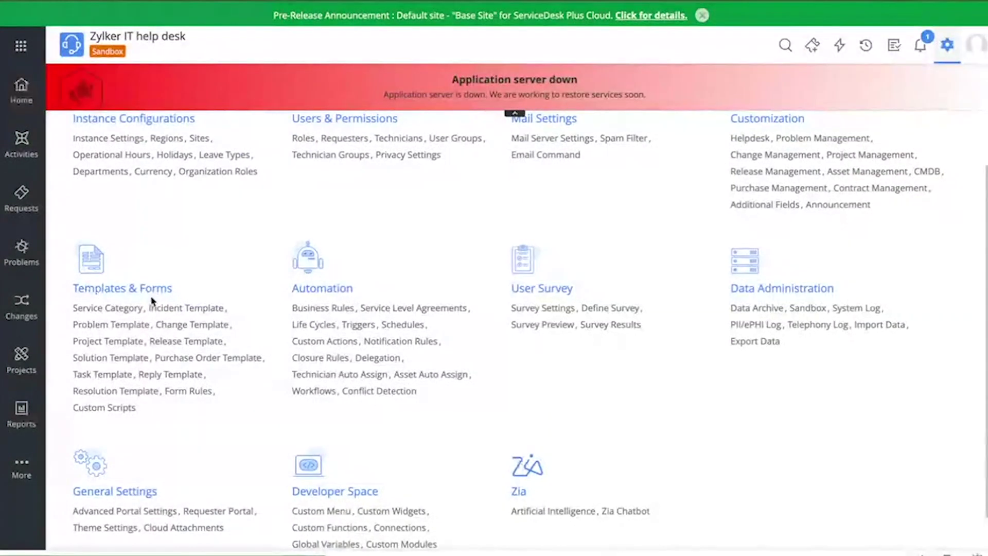
scroll(208, 440, down, 1)
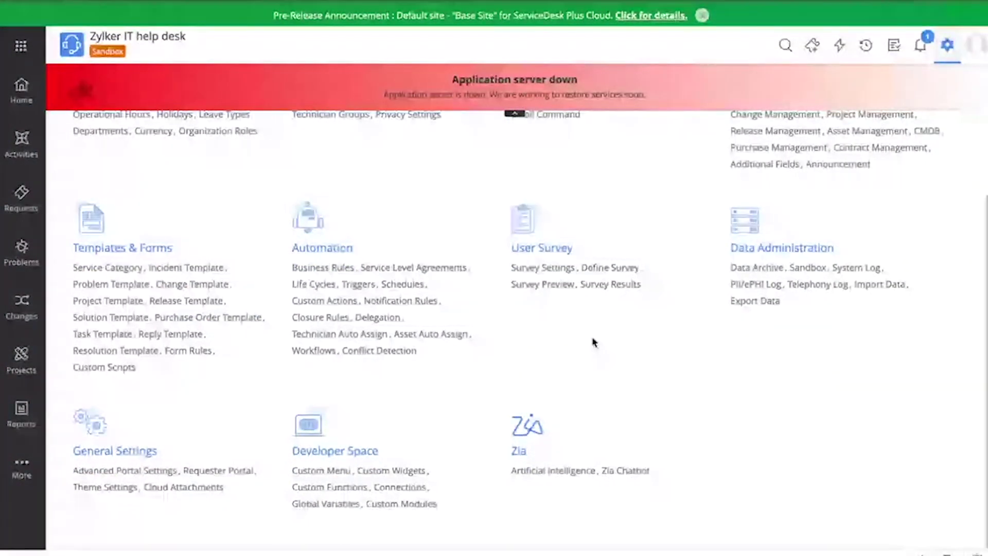
scroll(592, 330, up, 1)
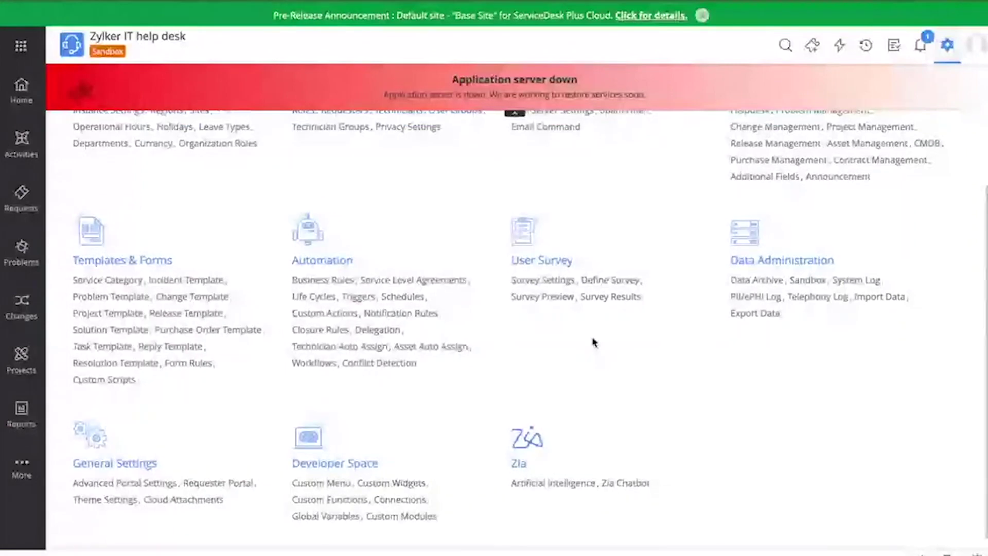
scroll(595, 343, up, 3)
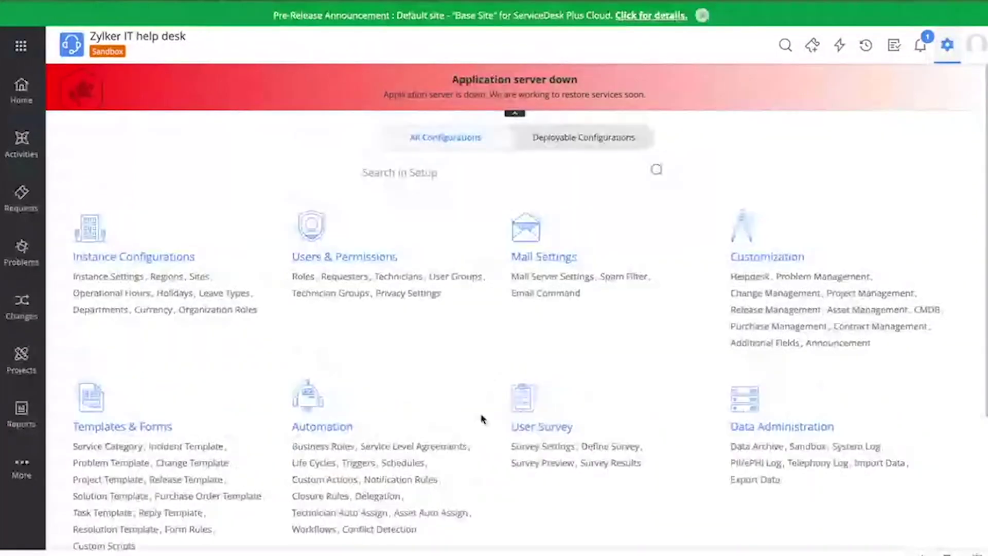
- Compare the deployable configurations with all configurations, ending on the deployable ones
click(577, 144)
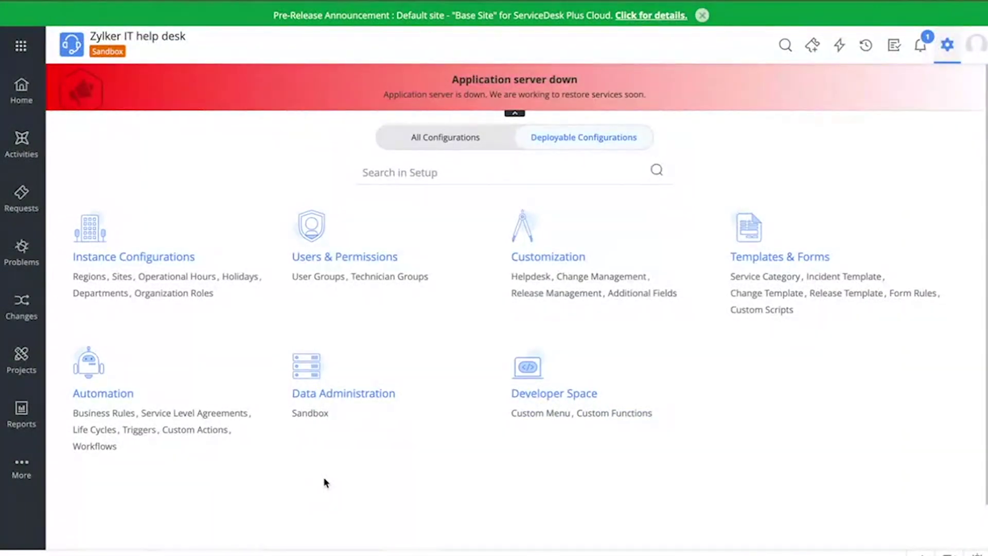
click(459, 147)
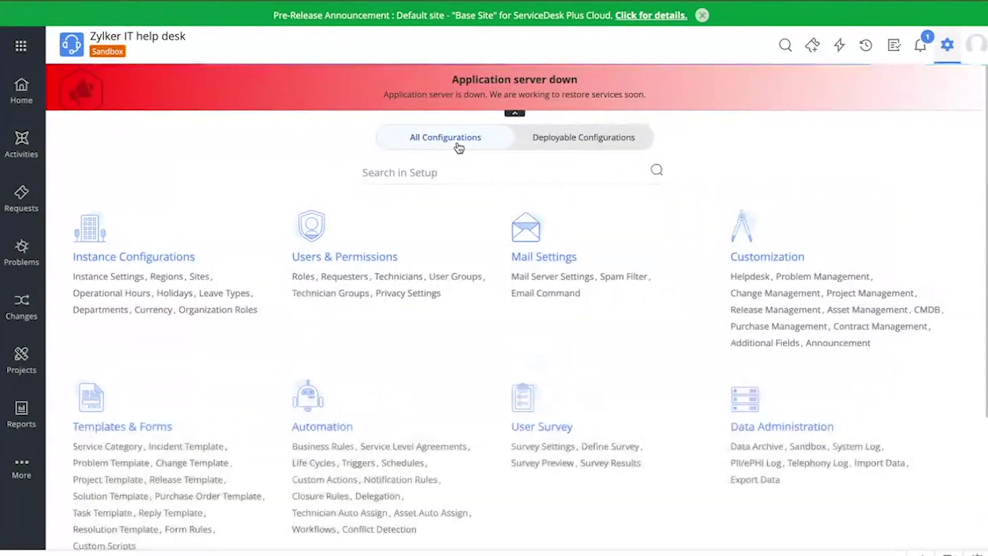
click(563, 145)
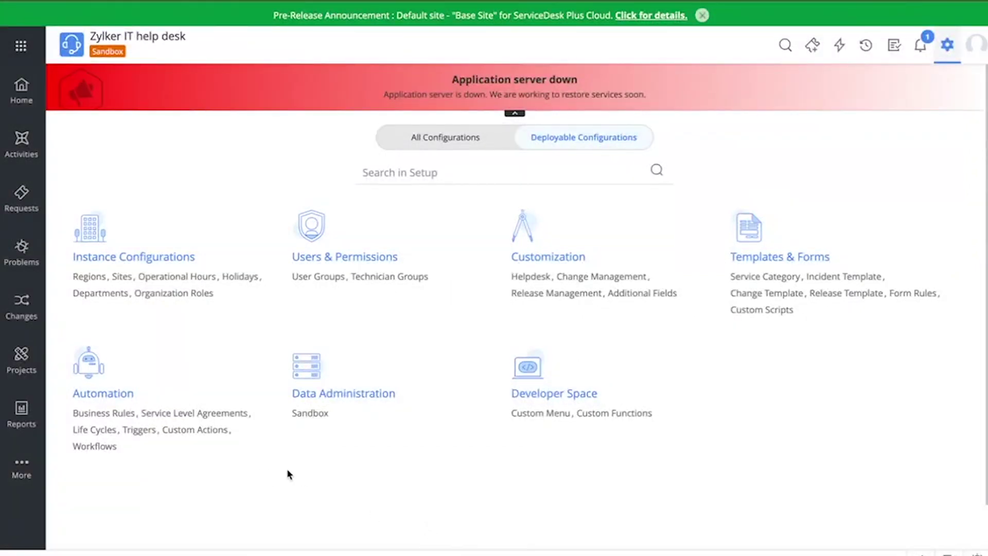
- Start a new department under Instance Configurations and name it Marketing team
click(100, 296)
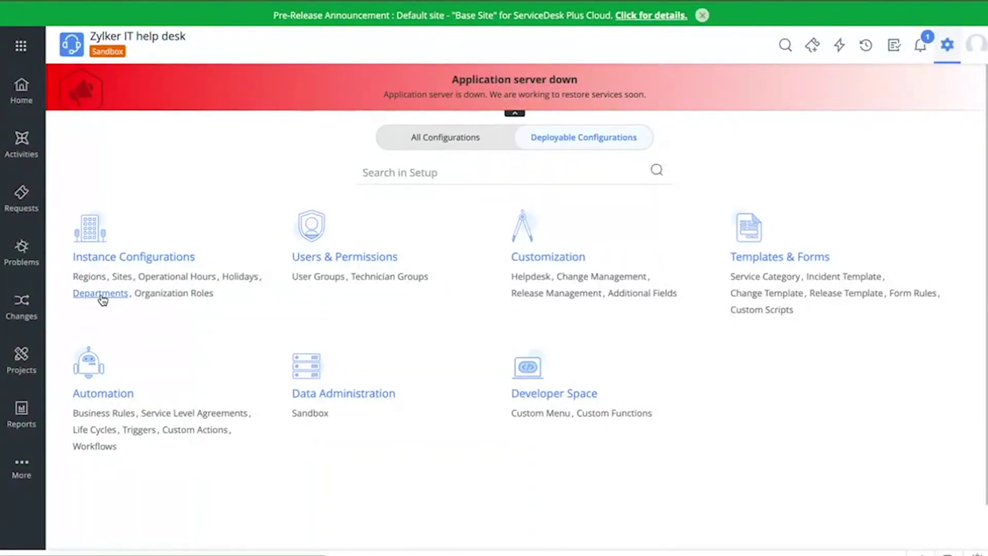
scroll(328, 356, down, 1)
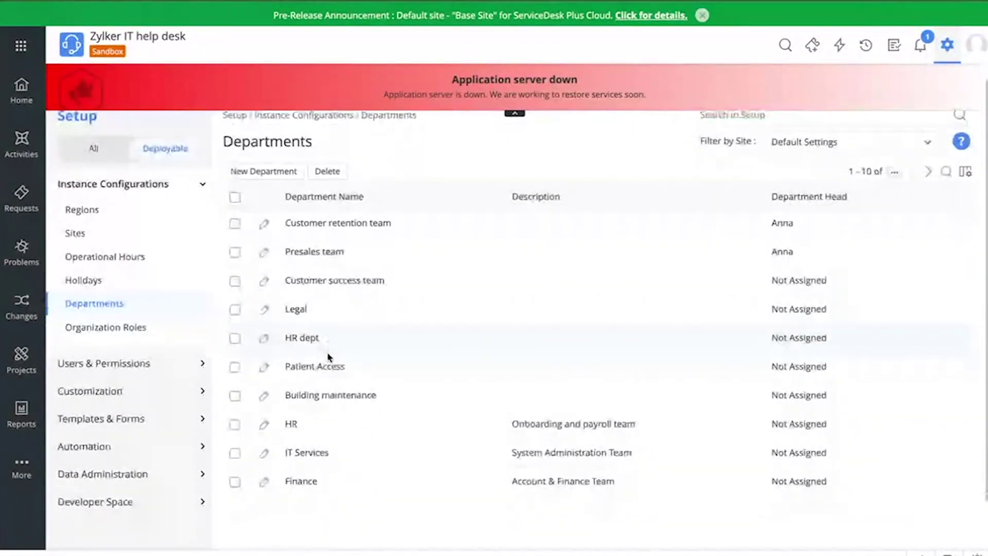
scroll(325, 352, up, 1)
click(264, 186)
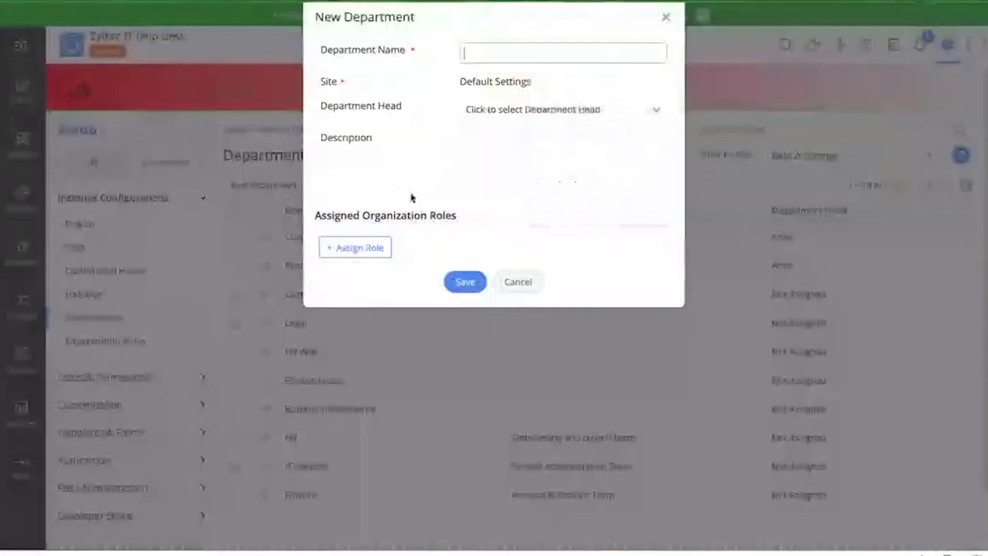
text(Mark)
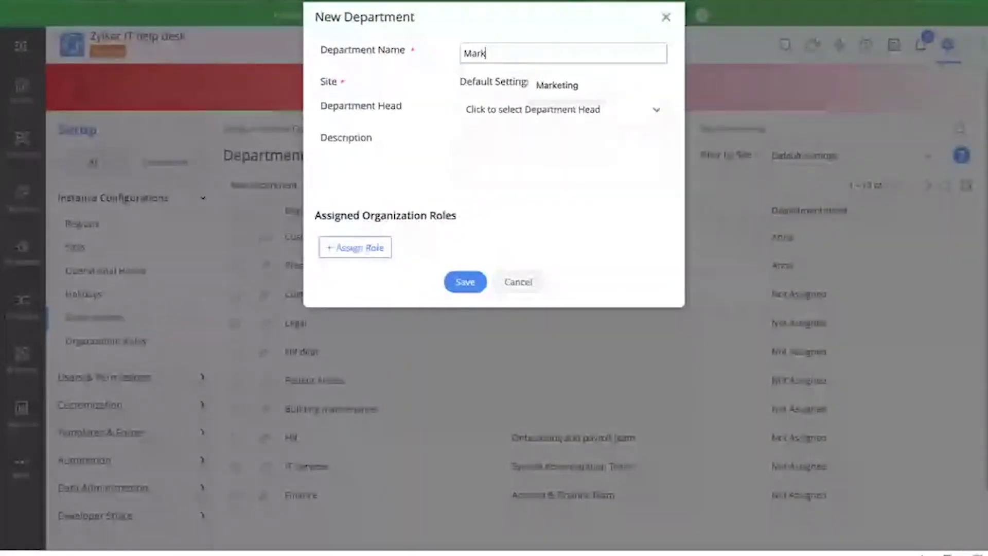
text(eting team)
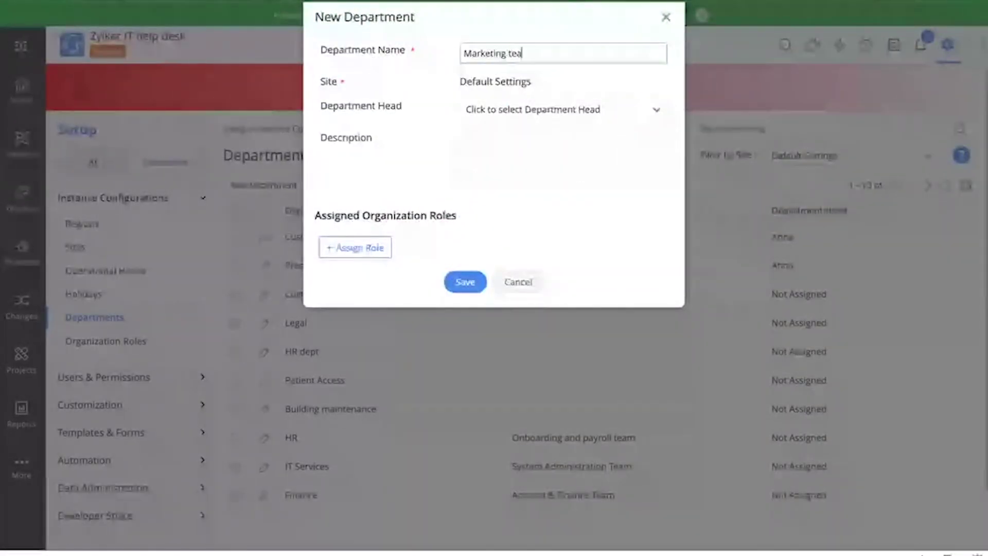
- Assign a department head to the new department and save it
click(508, 109)
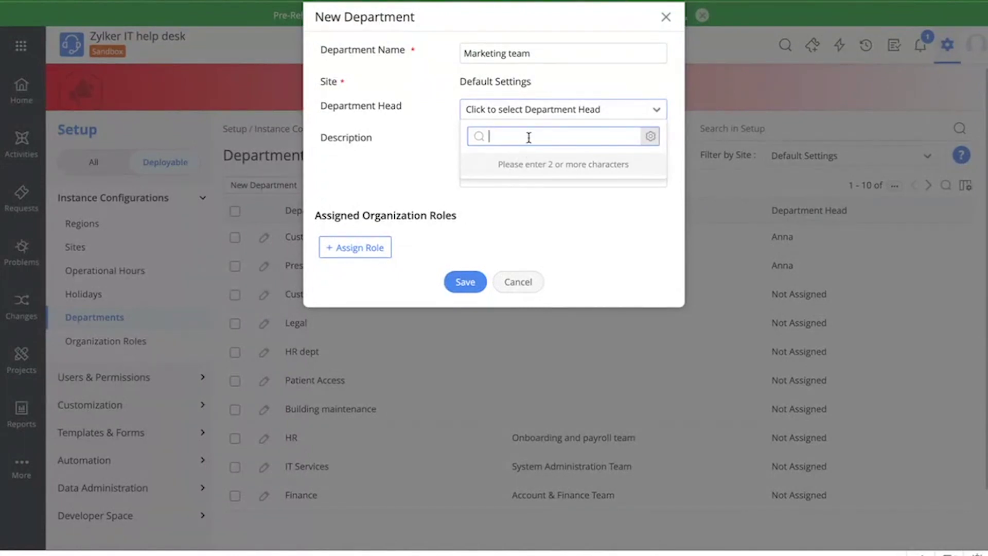
text(anna)
click(534, 172)
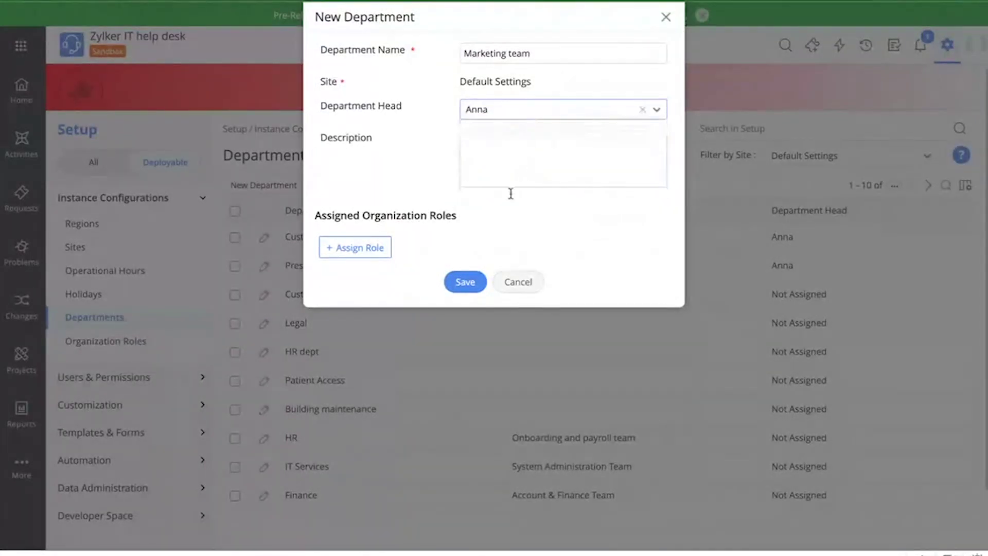
click(466, 282)
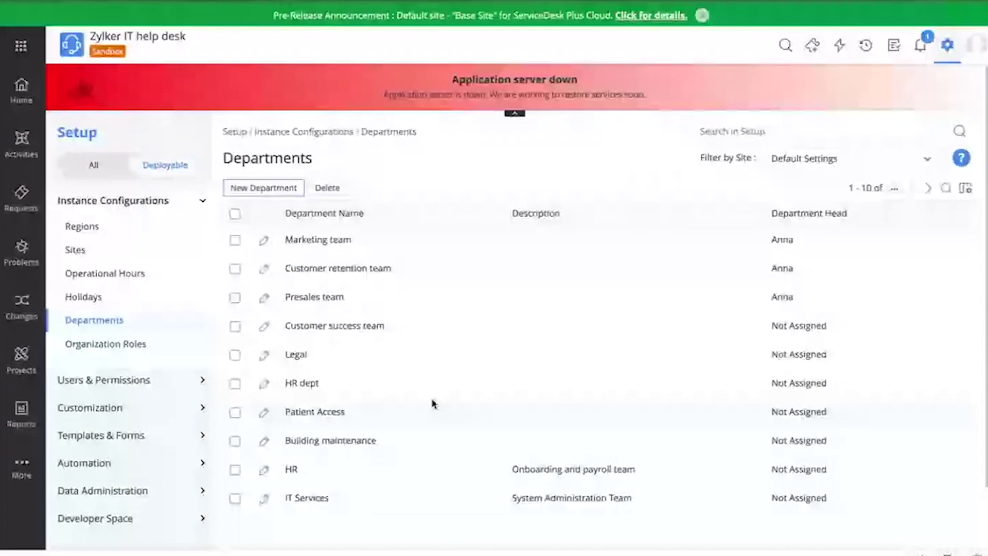
- Open the incident business rules under Automation, expand the Network rule and open it for editing
scroll(434, 404, down, 1)
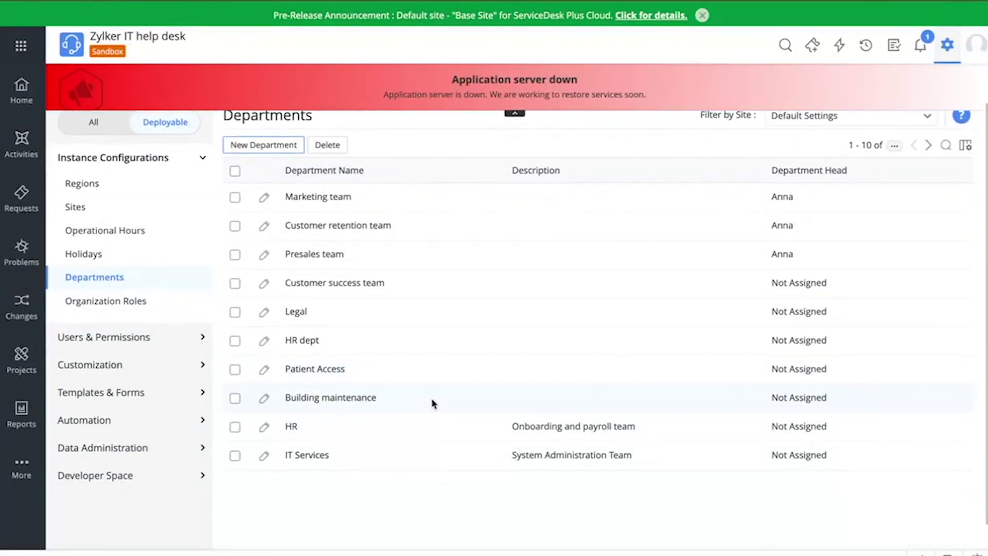
click(136, 421)
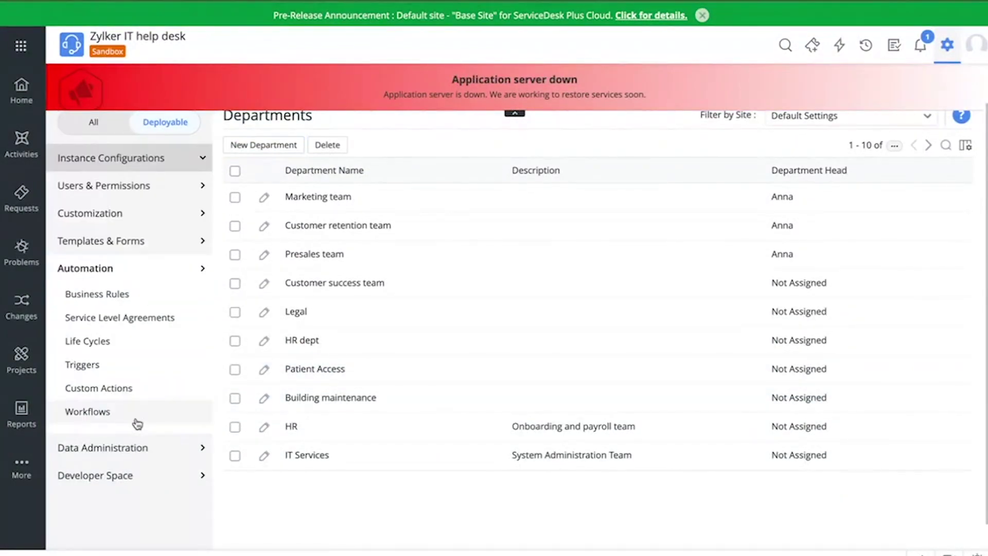
click(155, 304)
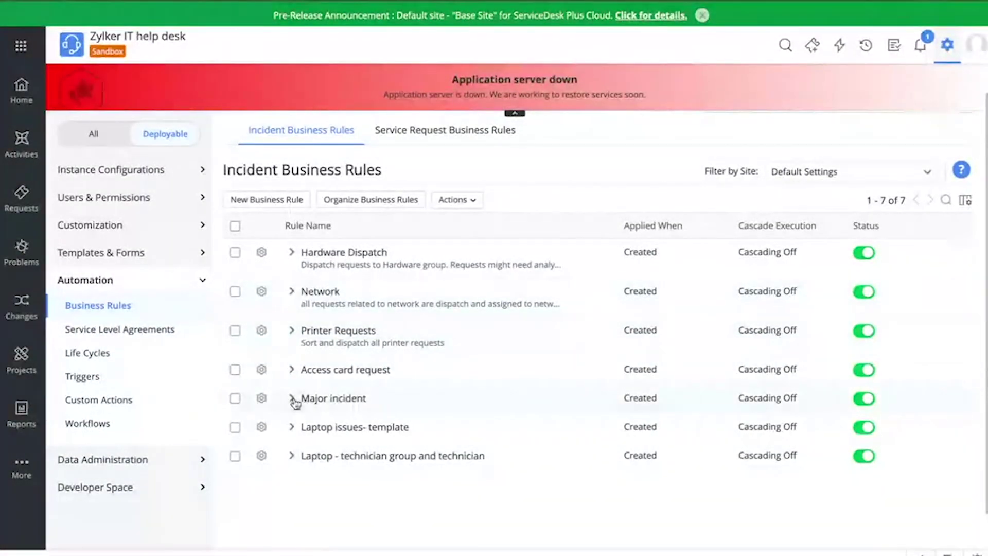
click(292, 294)
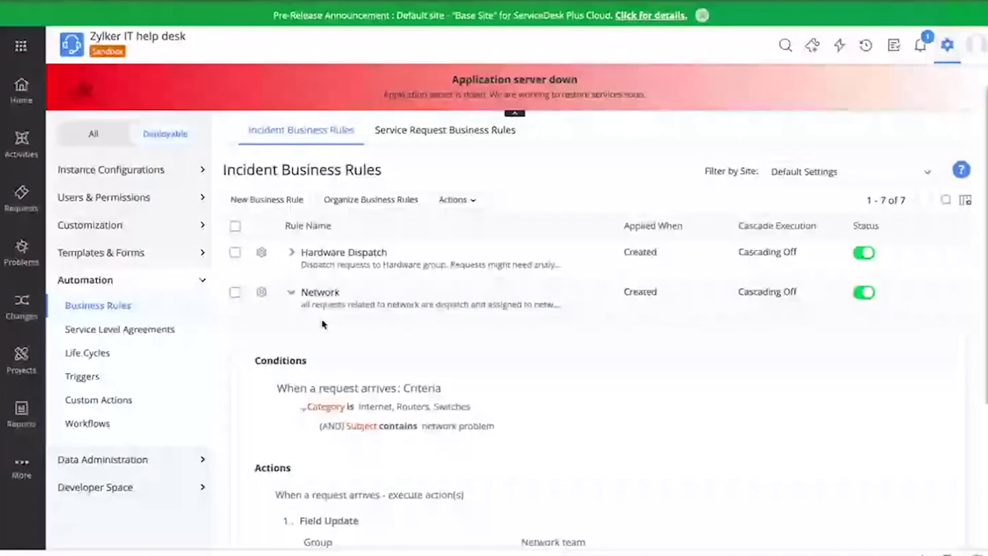
click(262, 292)
click(275, 320)
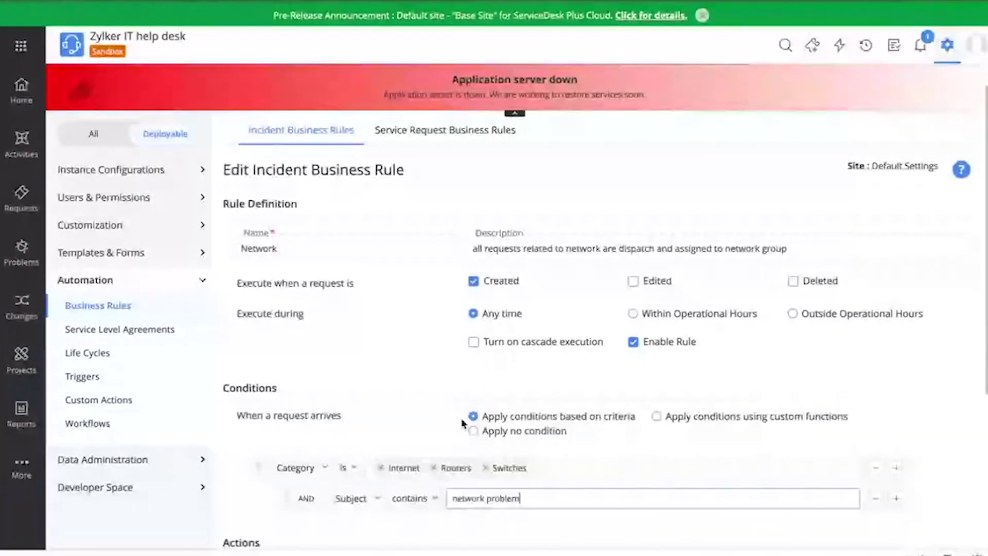
- Add a Technician field to the Network rule's custom action and choose the technician to assign
scroll(462, 423, down, 2)
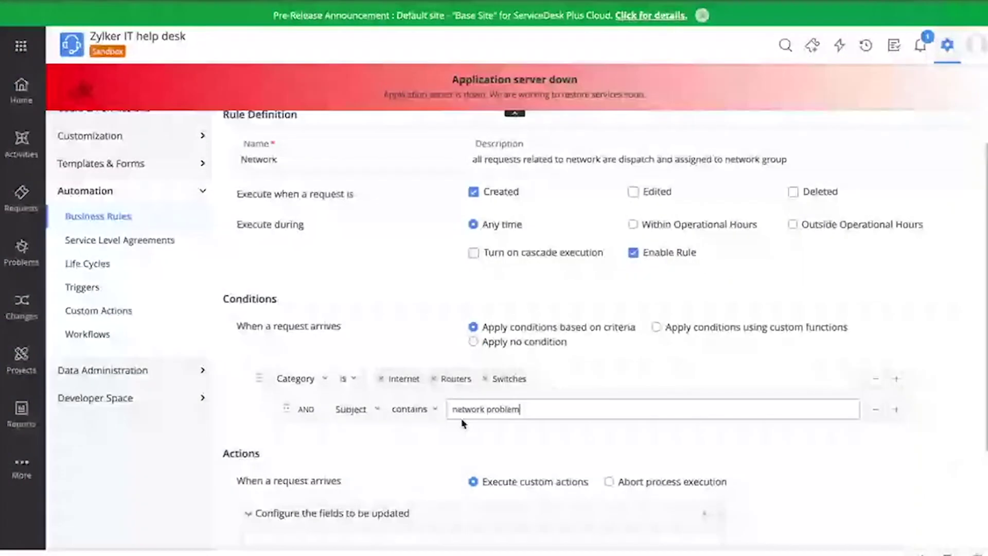
scroll(462, 424, down, 3)
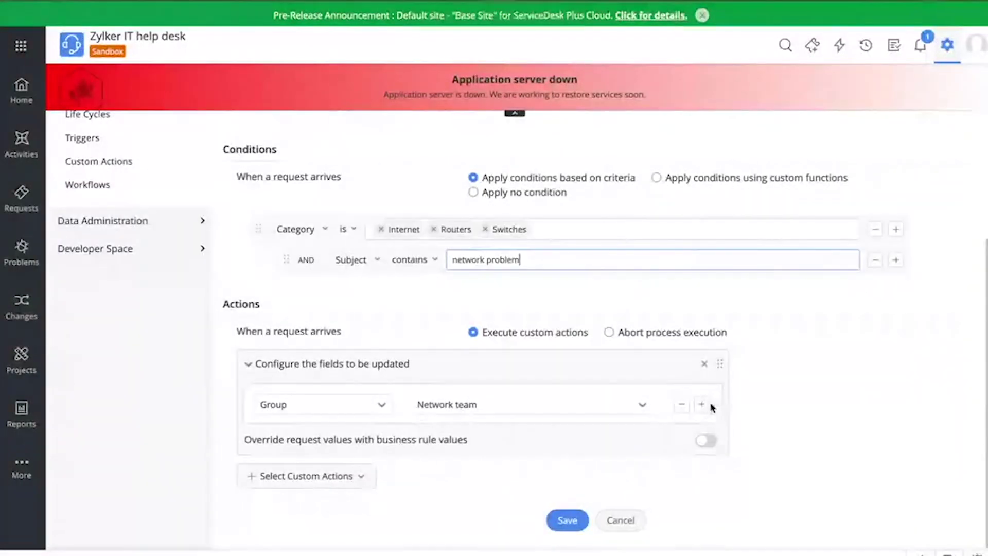
click(706, 405)
click(309, 446)
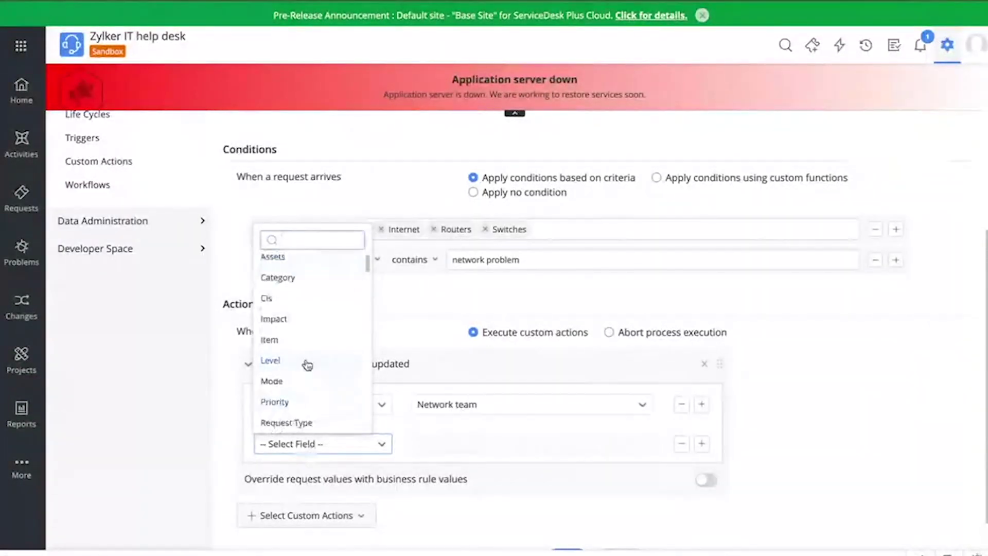
scroll(307, 365, down, 3)
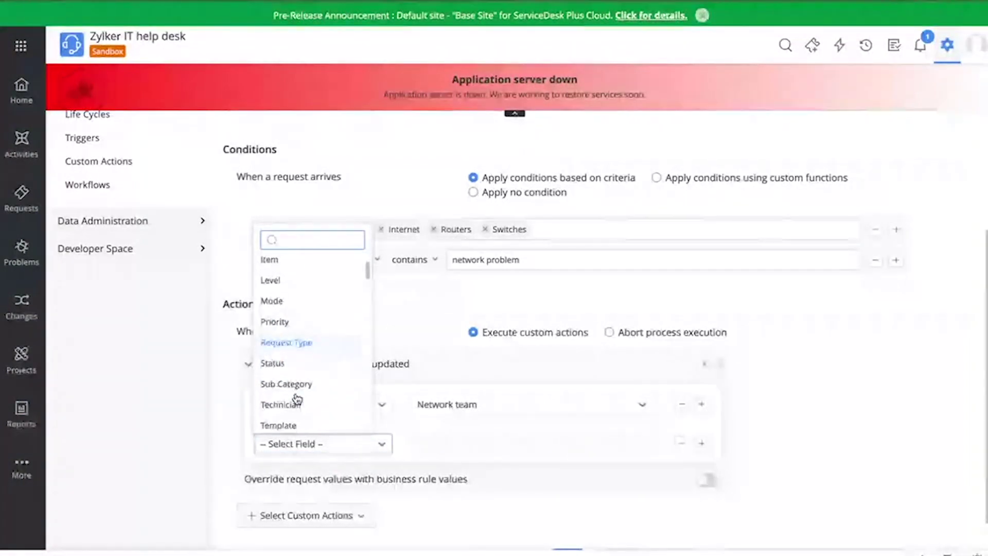
click(297, 402)
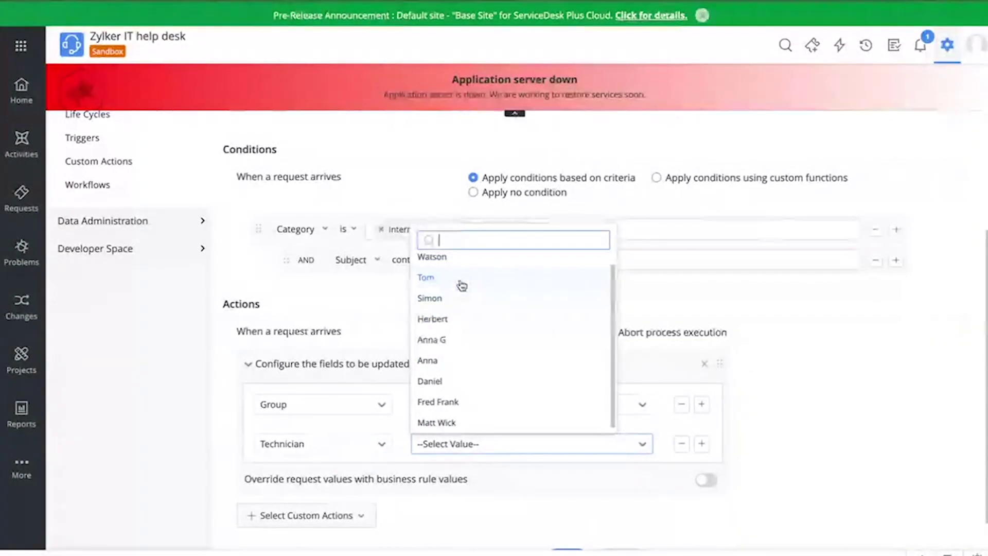
click(462, 286)
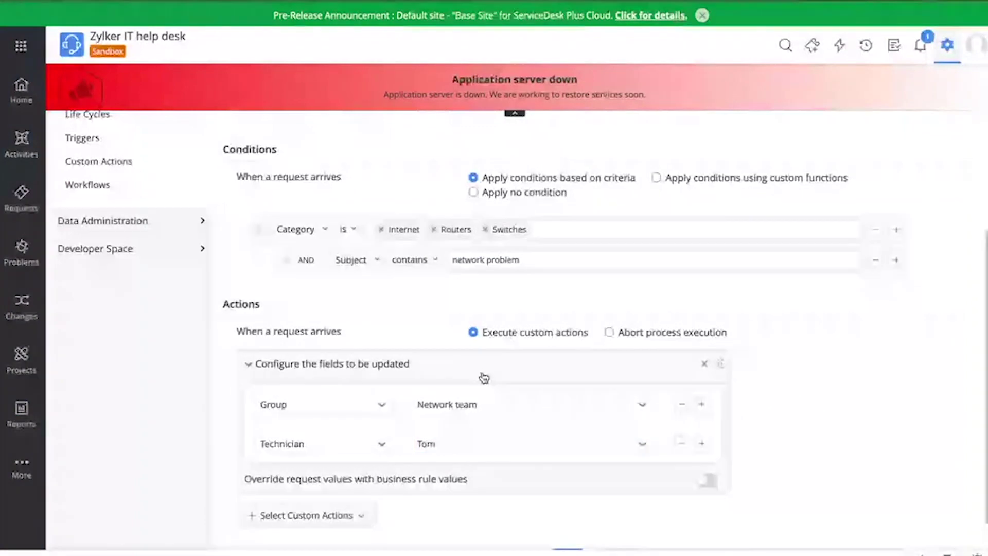
- Review the Network rule's definition and conditions, and save the edited business rule
scroll(484, 379, up, 5)
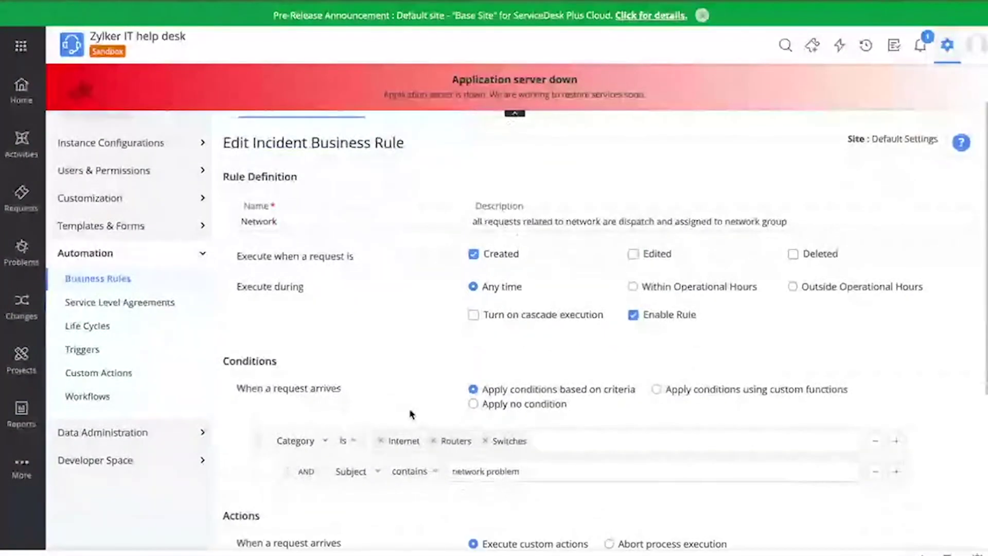
scroll(411, 414, down, 2)
scroll(412, 414, up, 1)
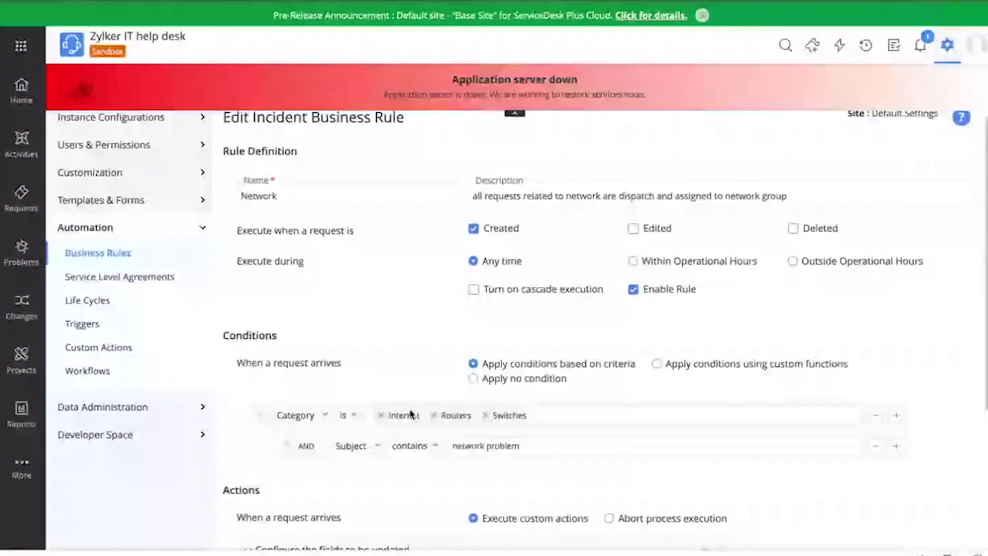
scroll(410, 349, down, 6)
click(575, 534)
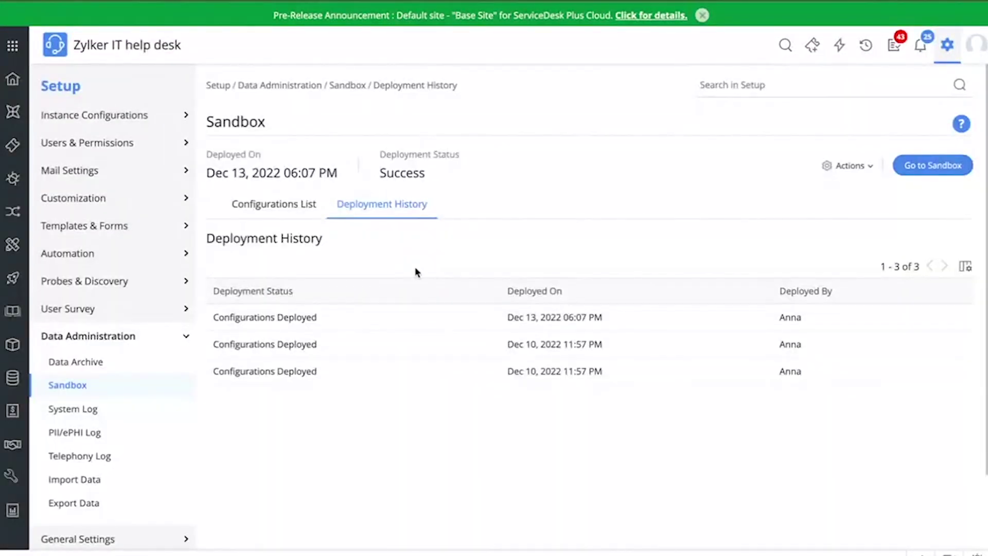
- Open the sandbox Configurations List and compare the Network business rule between the production and sandbox environments
click(293, 208)
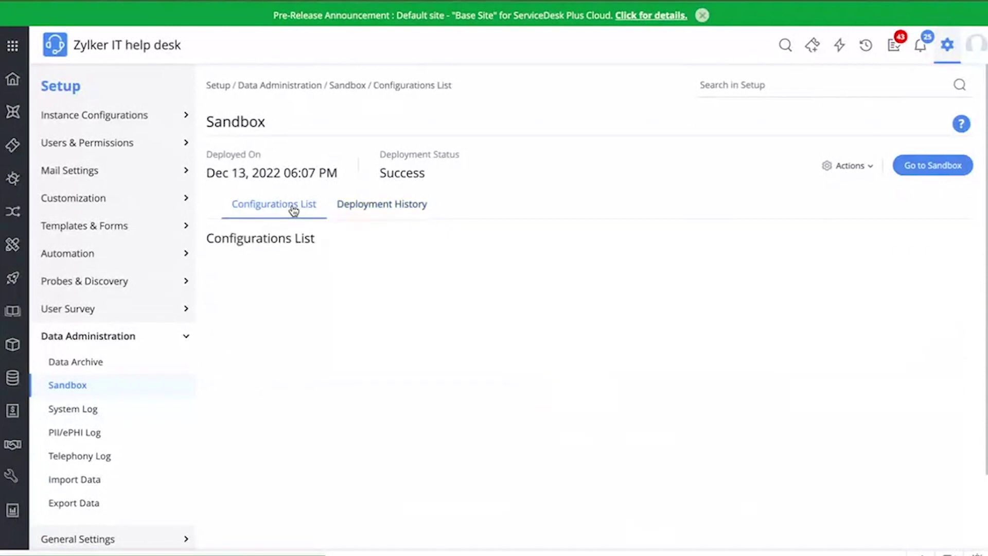
scroll(400, 398, down, 1)
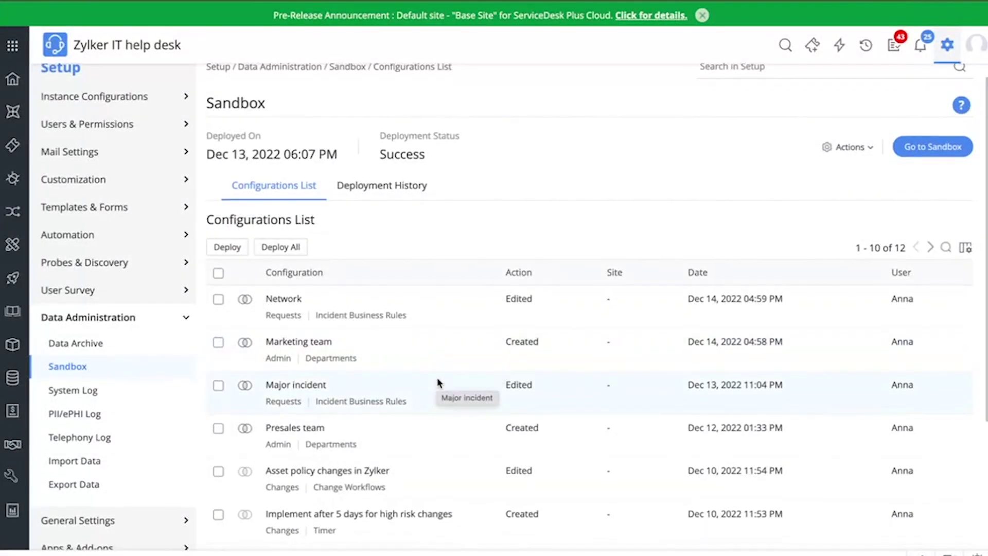
scroll(438, 381, down, 1)
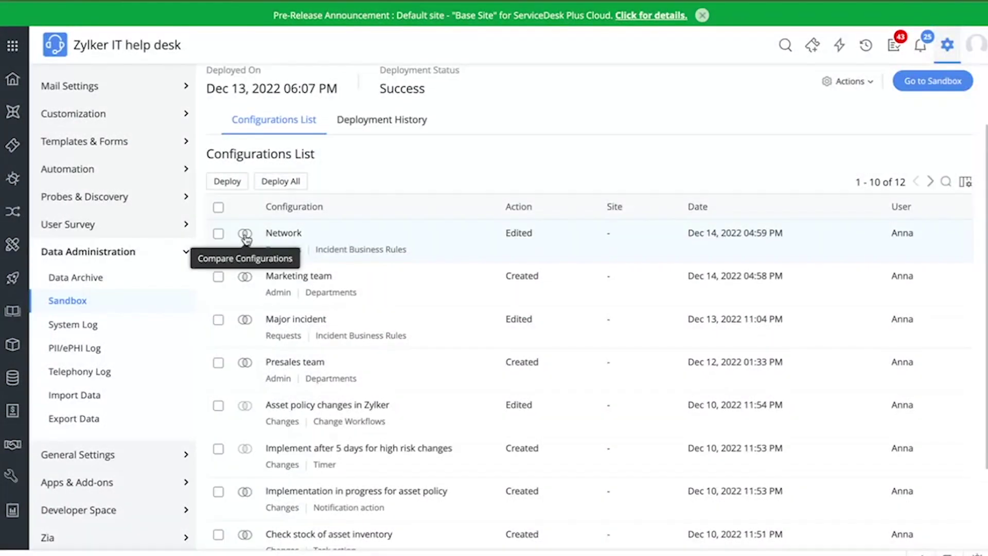
click(246, 236)
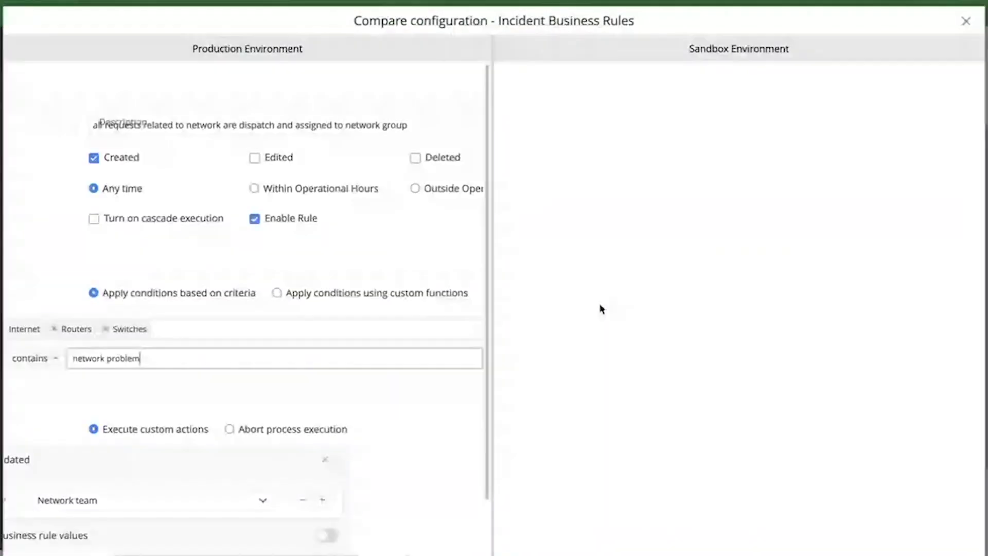
scroll(533, 380, down, 2)
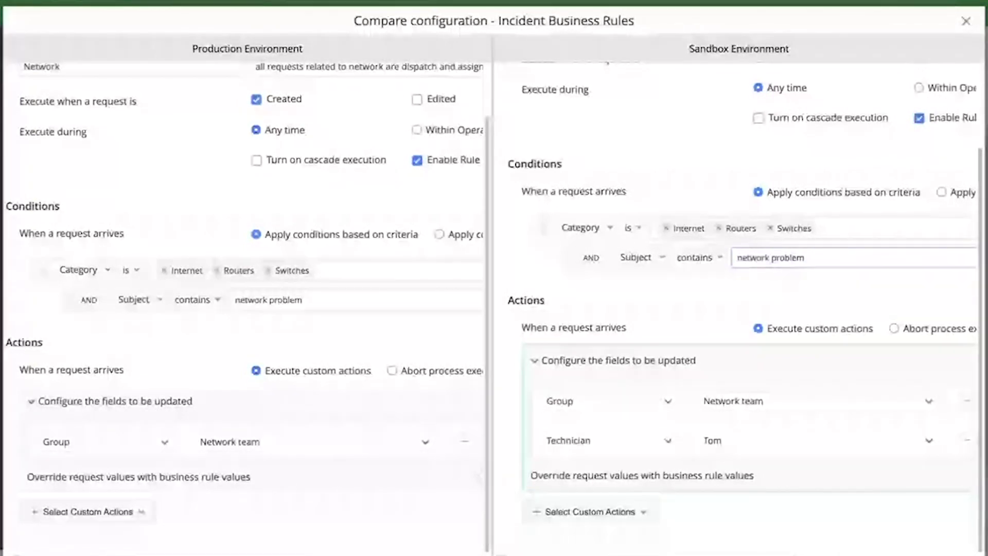
click(965, 23)
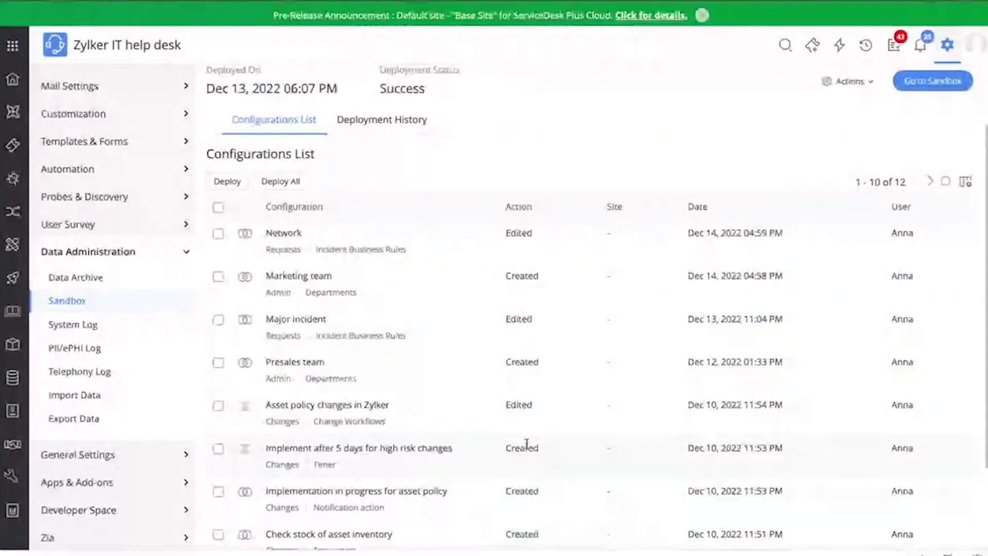
- Select the Network and Marketing team configurations and deploy them to the production environment
scroll(529, 443, down, 3)
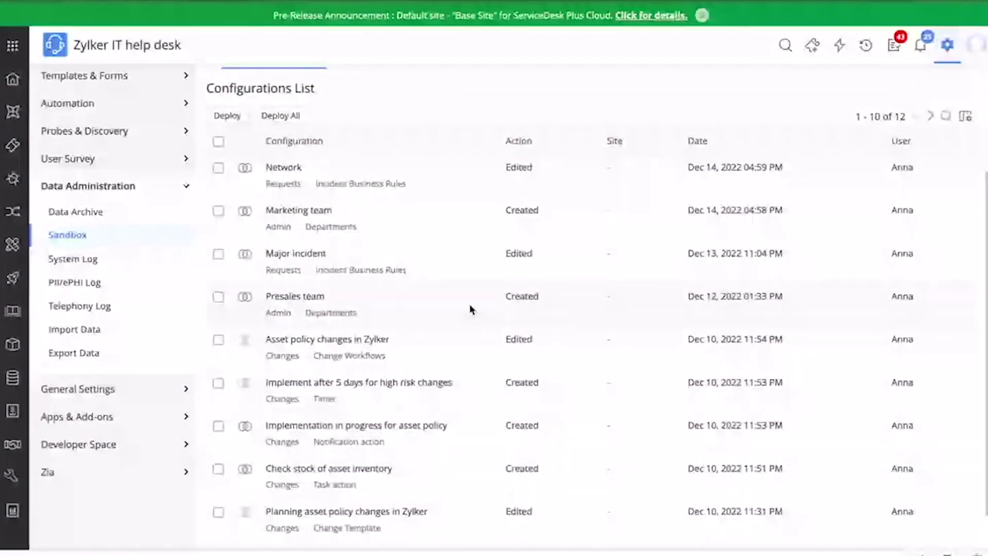
scroll(471, 304, up, 1)
scroll(472, 304, up, 2)
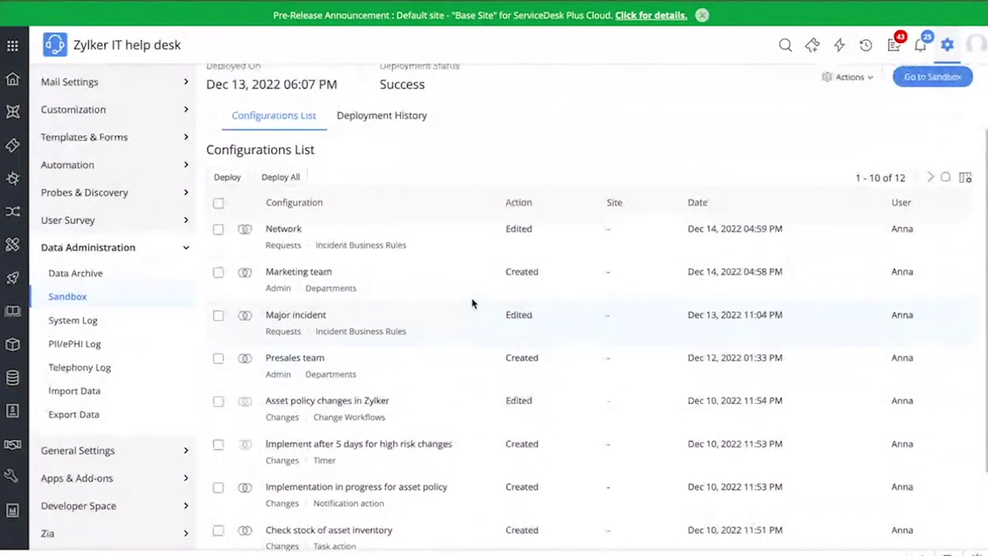
click(219, 232)
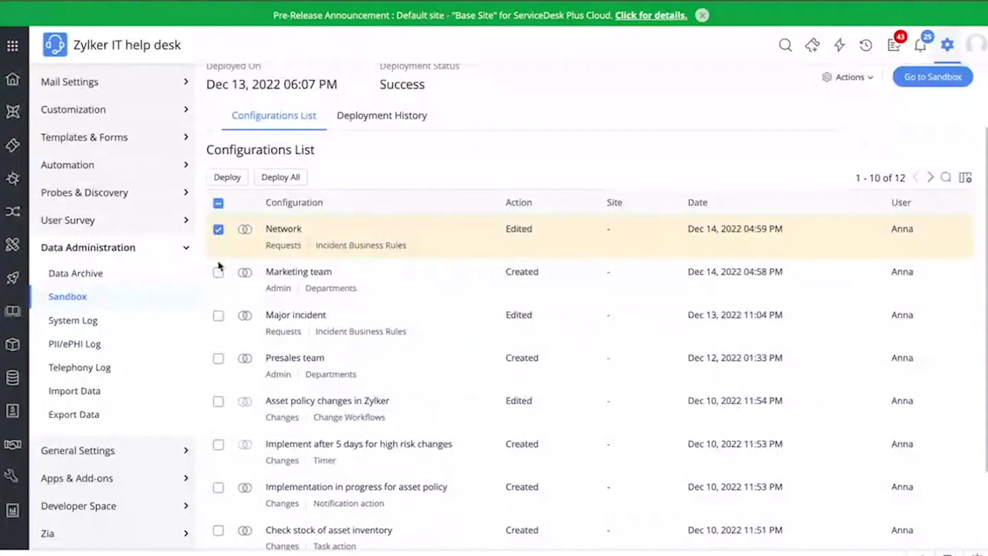
click(218, 273)
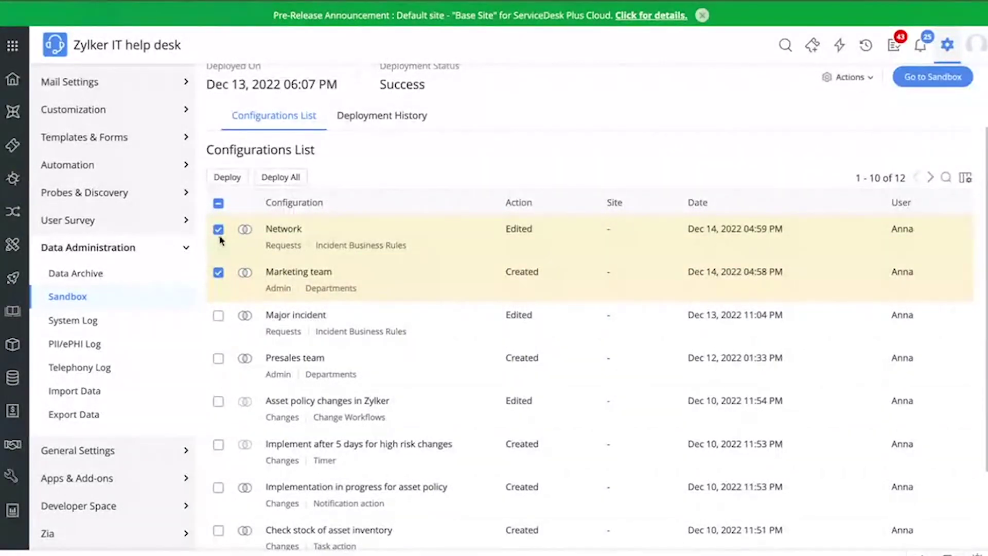
click(226, 177)
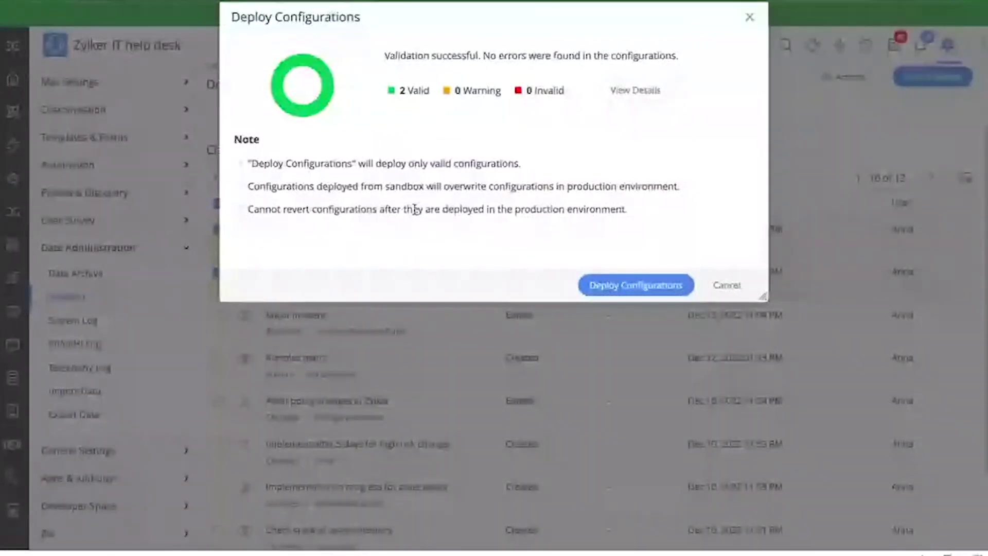
click(645, 292)
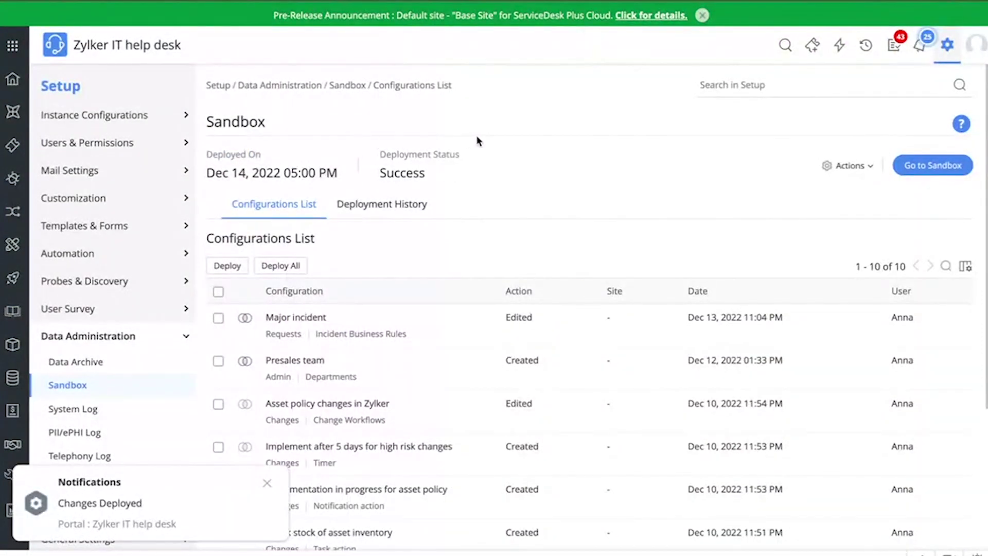
- View the latest deployment's summary in the Deployment History, and dismiss the summary and the deployment notification
click(378, 216)
click(302, 317)
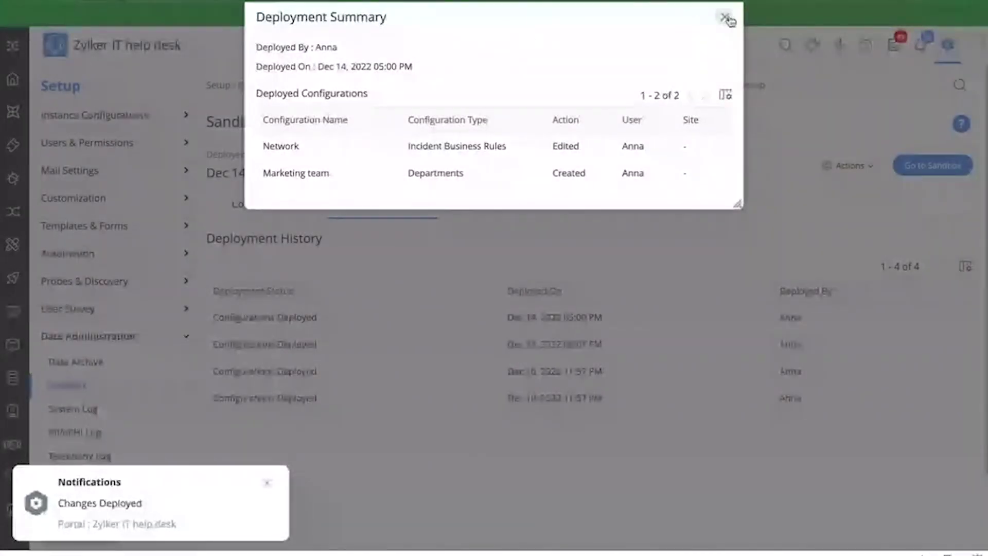
click(725, 17)
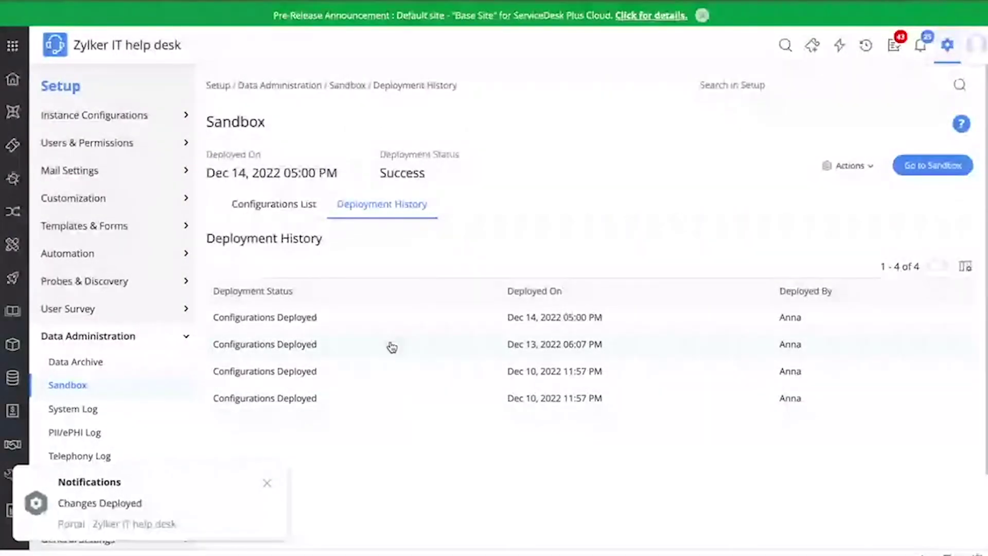
click(267, 483)
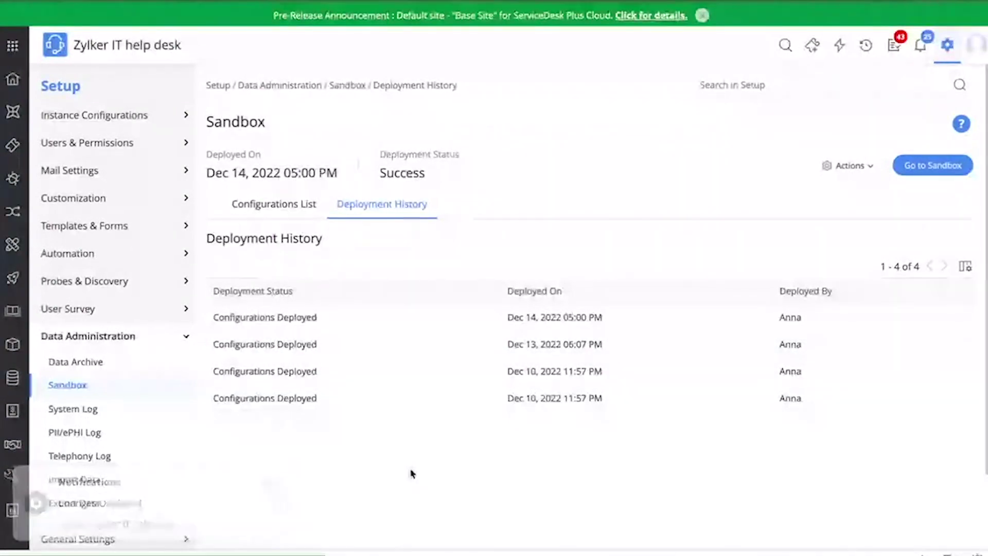
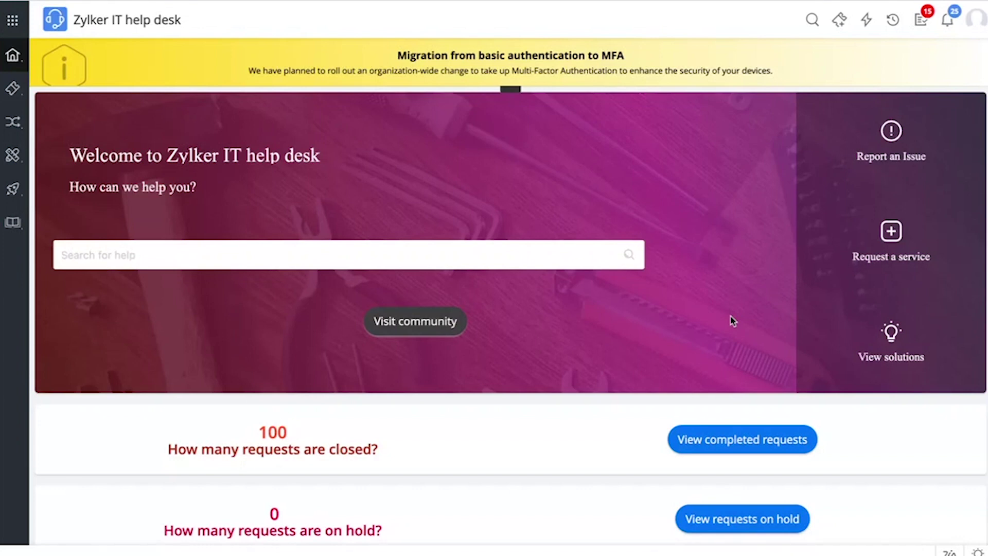
- Start a new service request from the Asset request category
click(905, 260)
scroll(494, 409, down, 1)
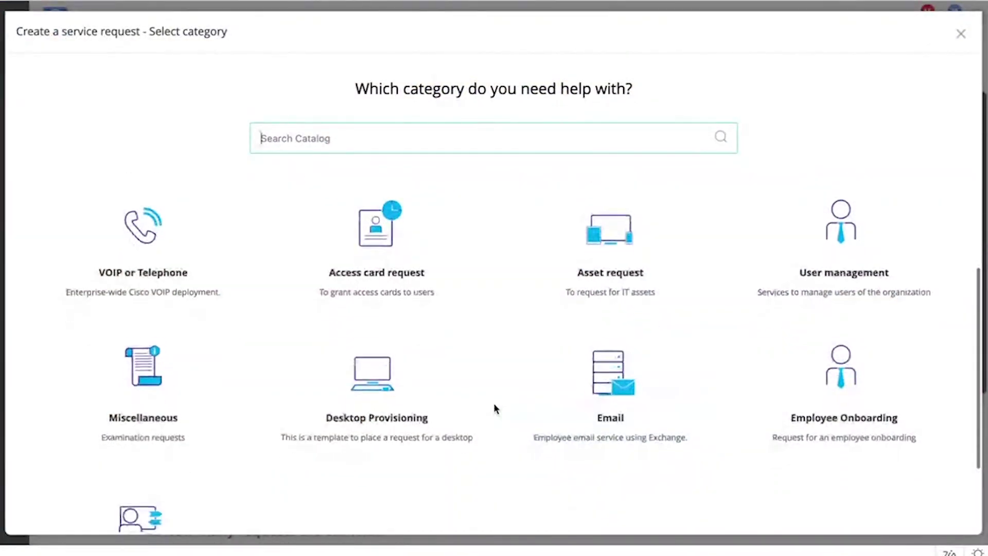
click(626, 280)
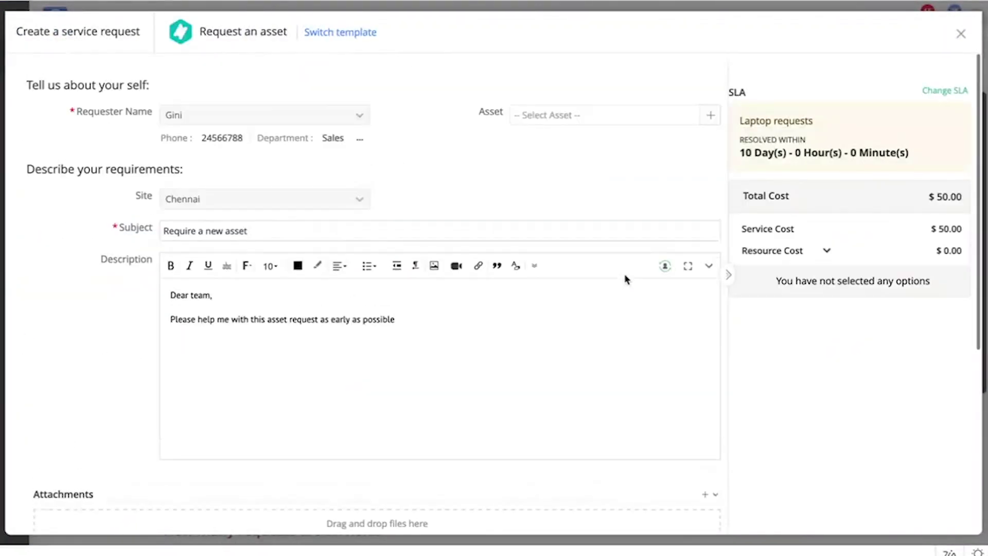
- Select Laptops, Mobile phones and Other peripherals as the required assets under Hardware requirements
scroll(576, 339, down, 4)
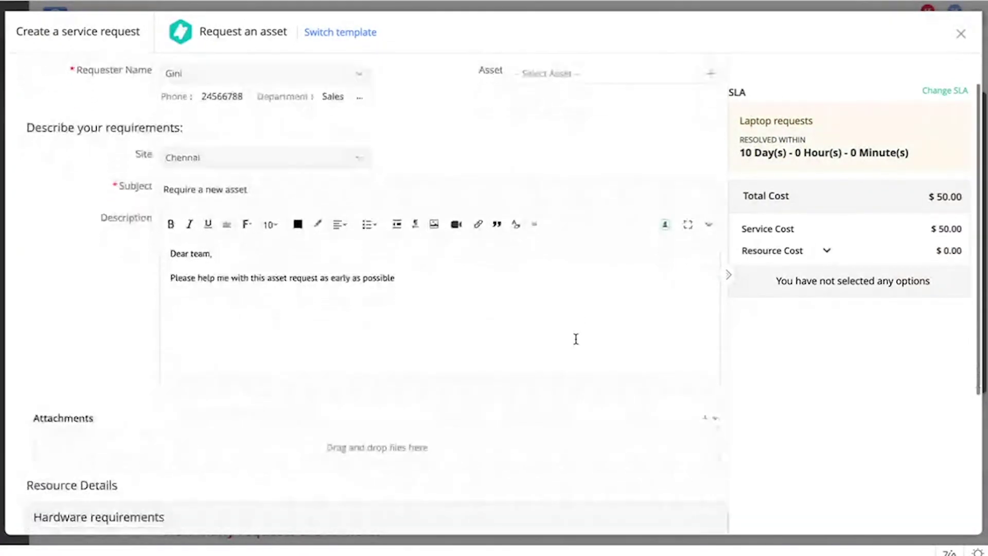
scroll(576, 342, down, 1)
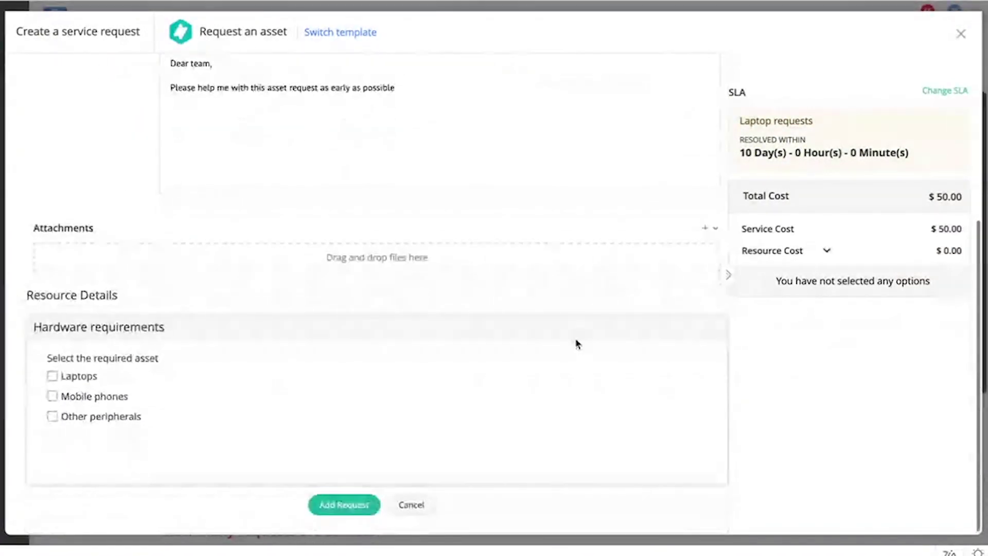
click(52, 374)
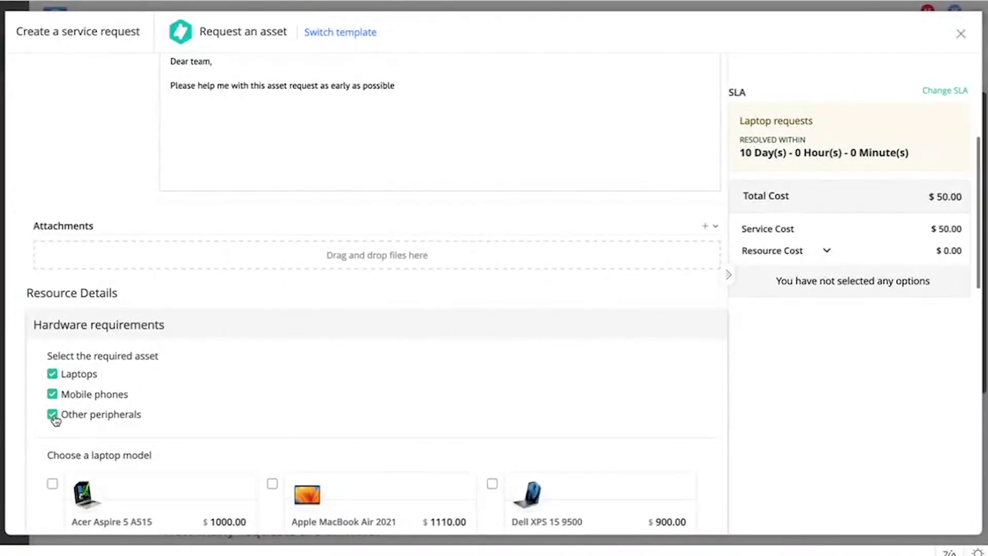
- Choose the Apple MacBook Air 2021 as the laptop model and the Samsung Galaxy A73 as the mobile phone
scroll(294, 370, down, 4)
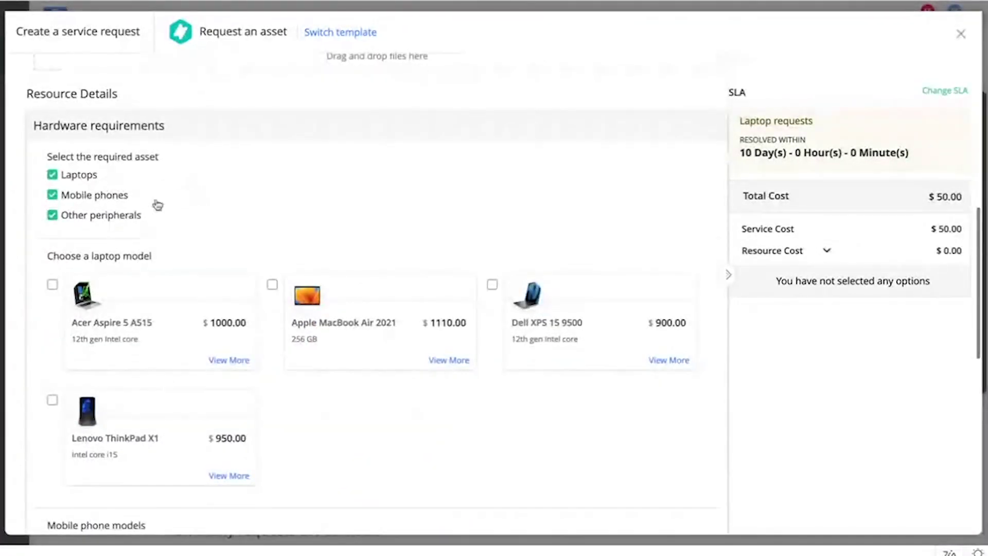
scroll(319, 234, down, 2)
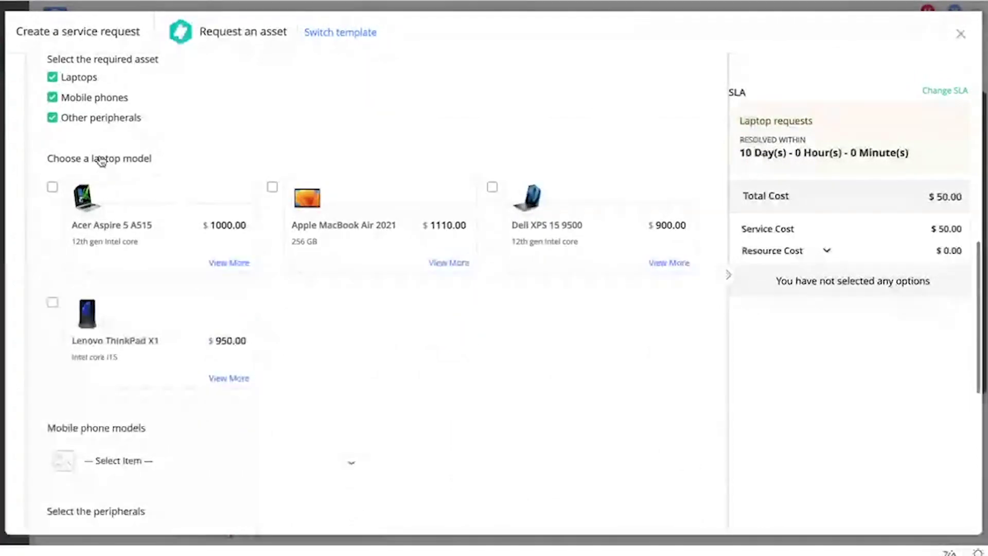
click(274, 189)
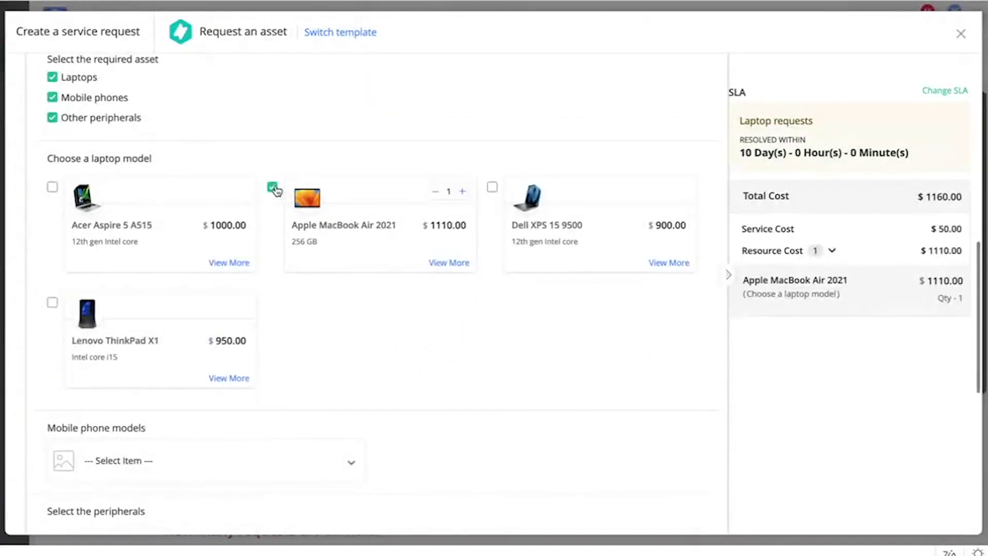
scroll(388, 353, down, 2)
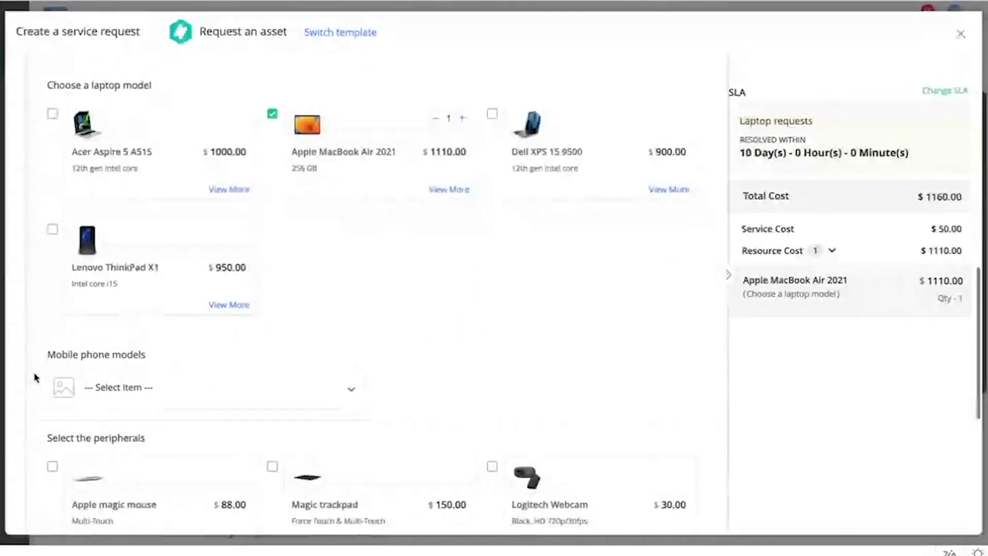
click(118, 390)
click(237, 257)
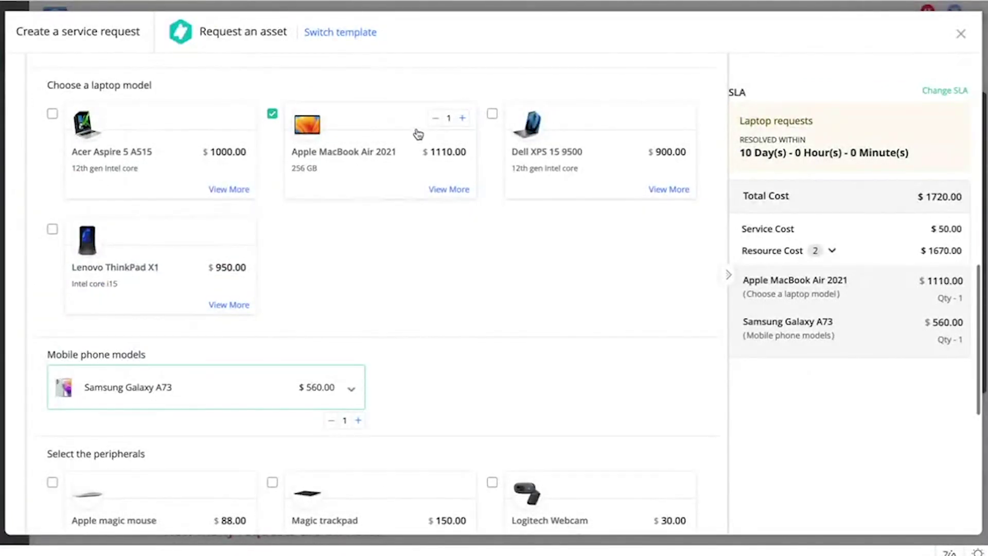
- Add two Magic trackpads and two Apple magic mice as the requested peripherals
scroll(461, 330, down, 2)
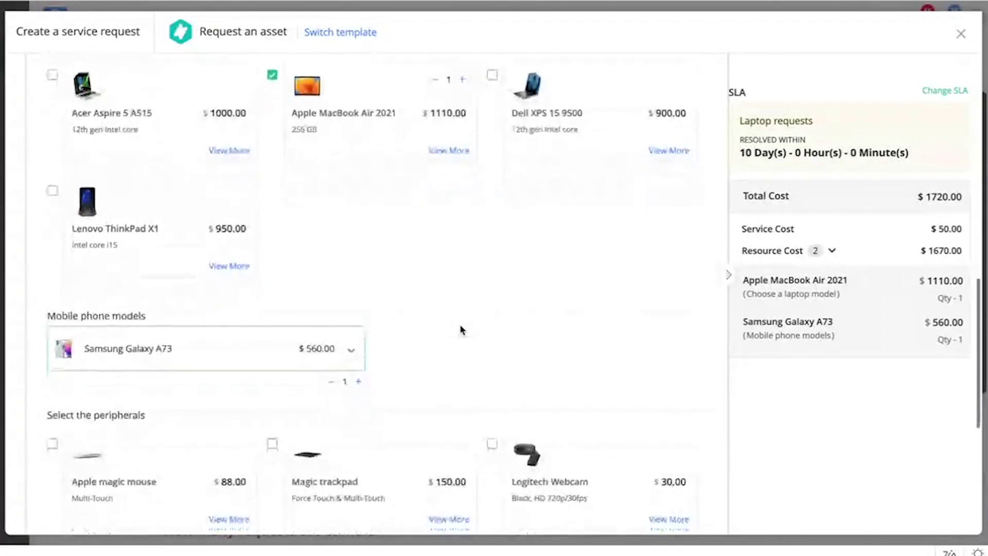
click(273, 339)
click(463, 345)
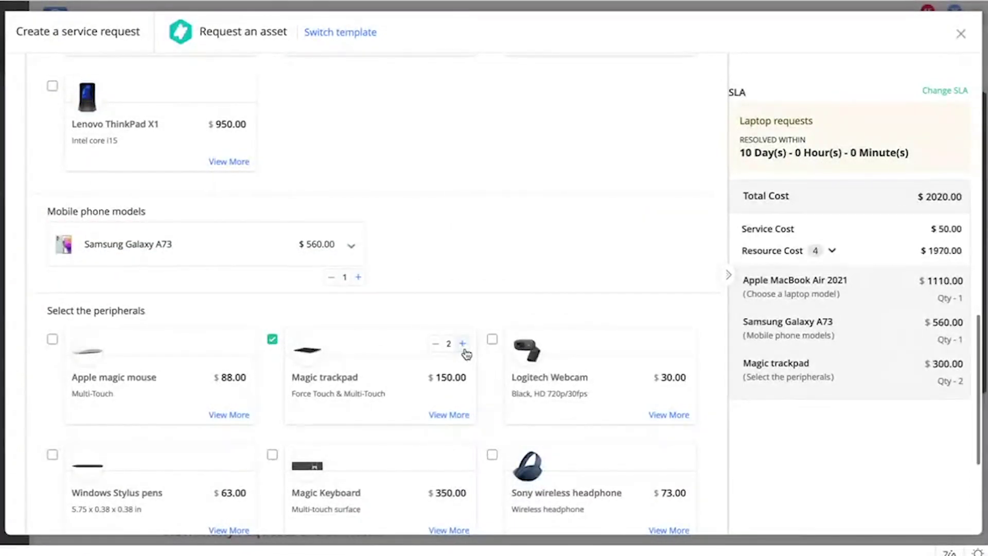
click(53, 340)
- Raise the Apple MacBook Air 2021 quantity to 3, and return it to 1
scroll(421, 262, up, 3)
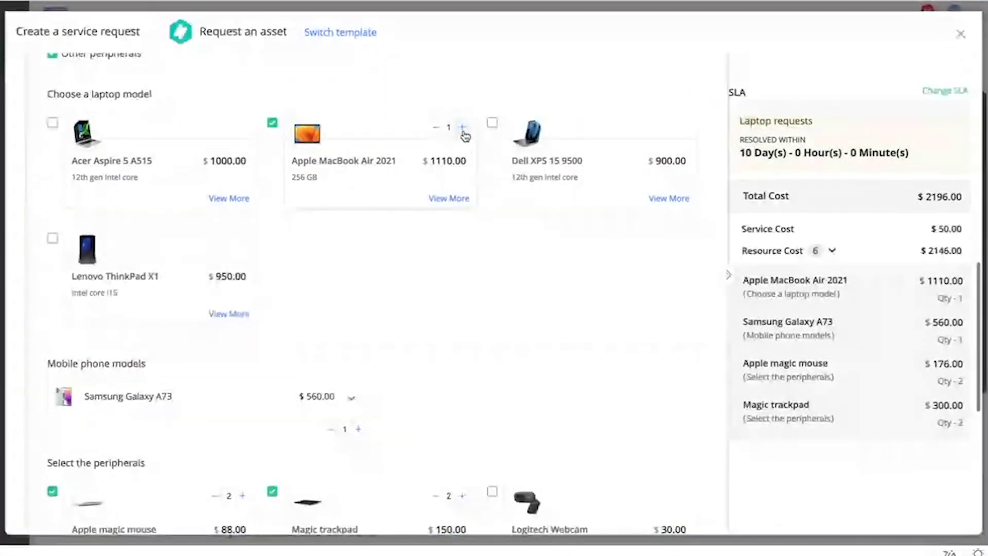
scroll(426, 457, down, 1)
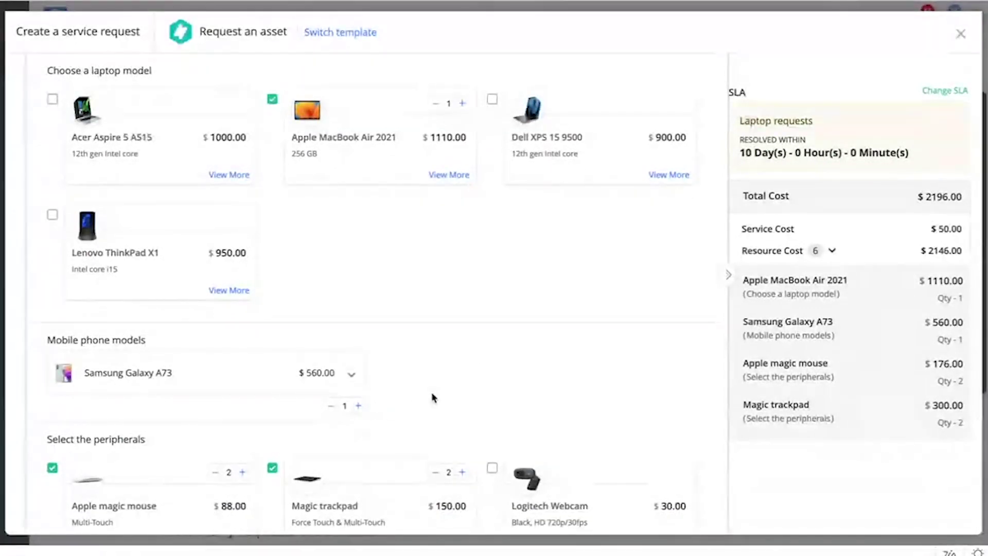
click(462, 104)
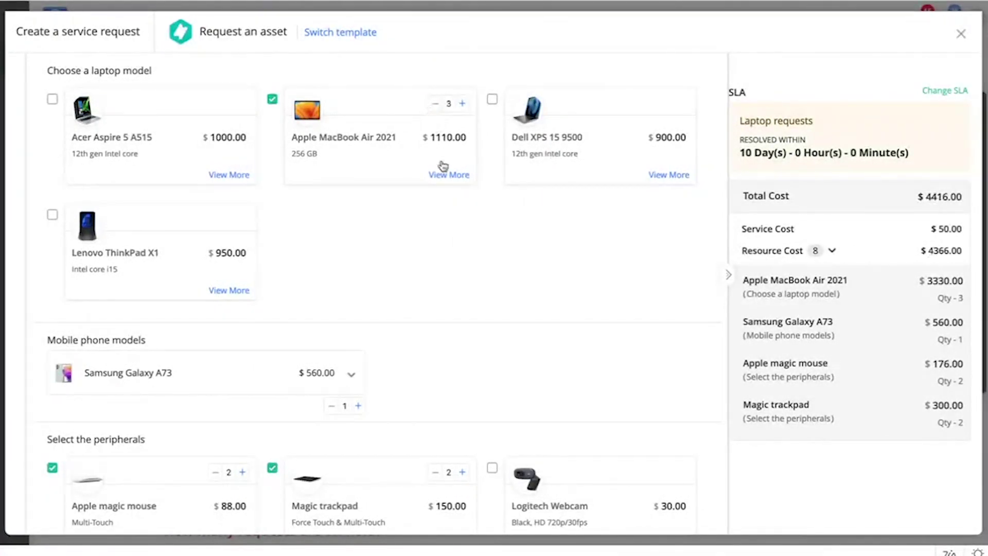
scroll(459, 242, up, 1)
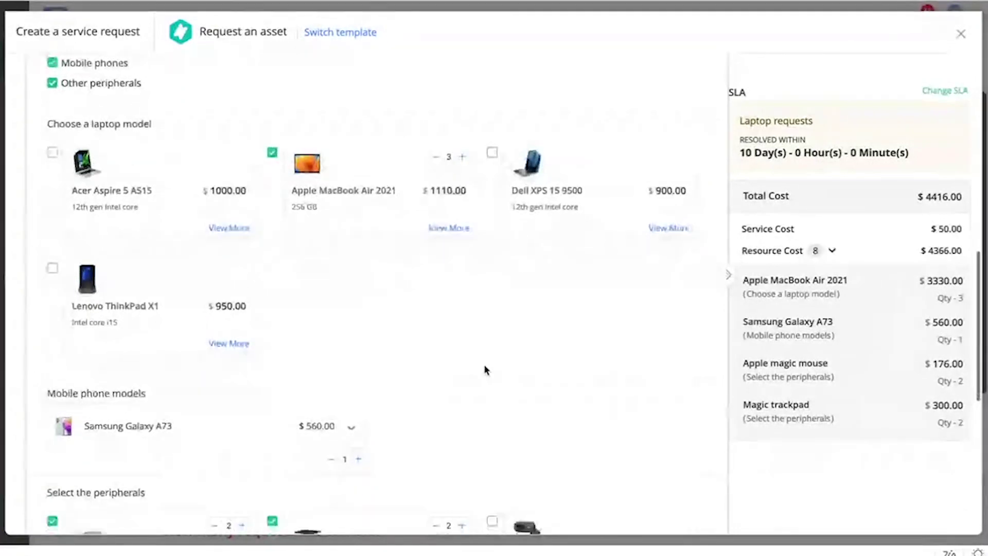
scroll(485, 368, down, 1)
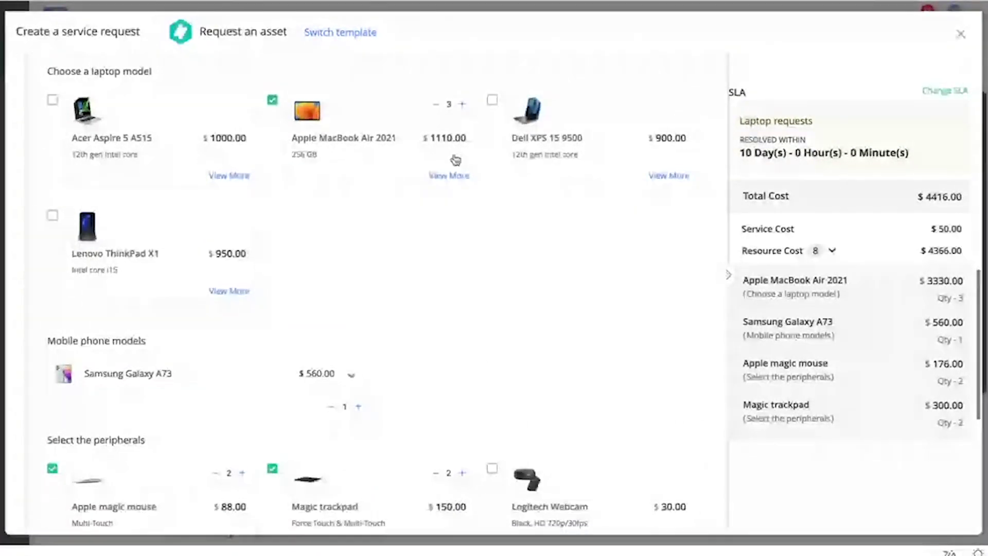
click(437, 106)
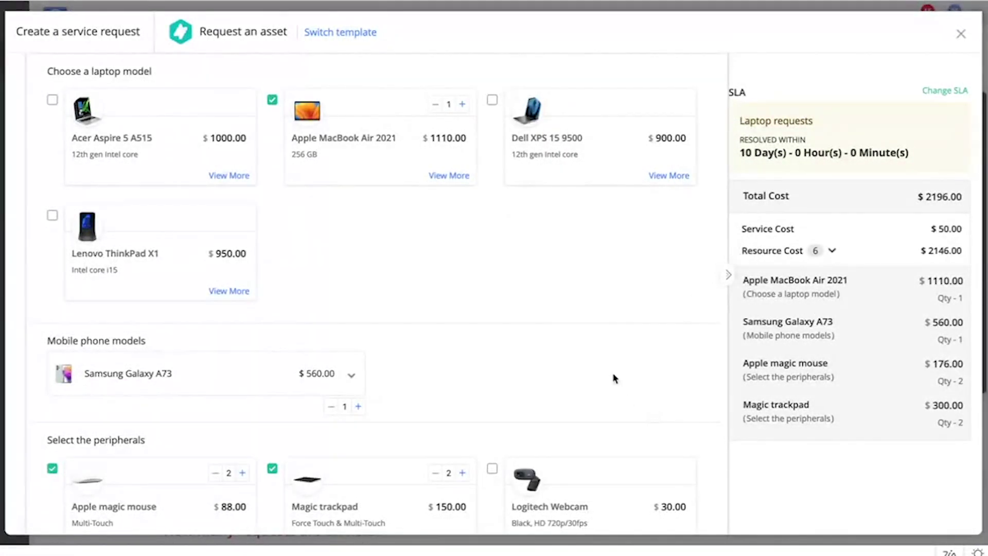
- Submit the asset service request with the chosen laptop, mobile phone and peripherals
scroll(506, 390, down, 5)
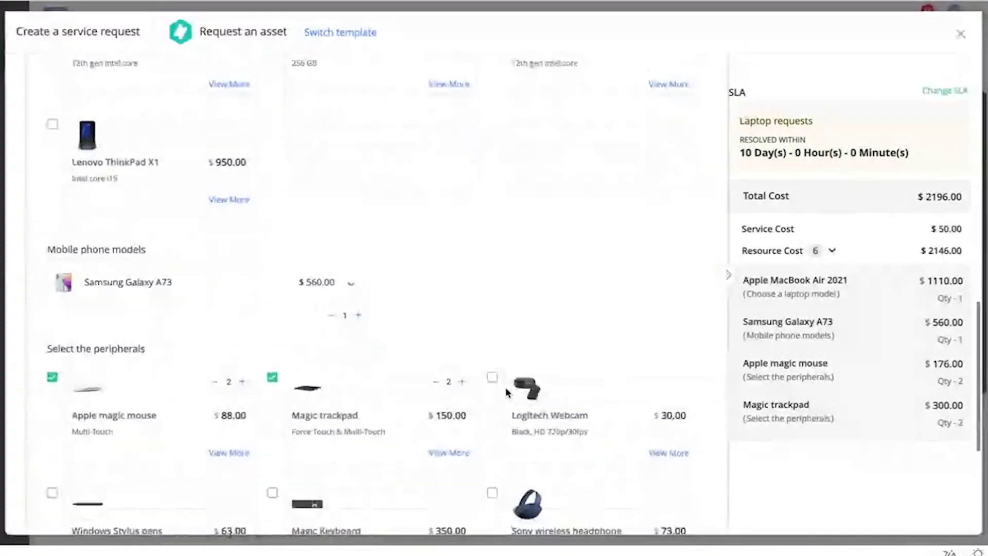
scroll(505, 393, down, 2)
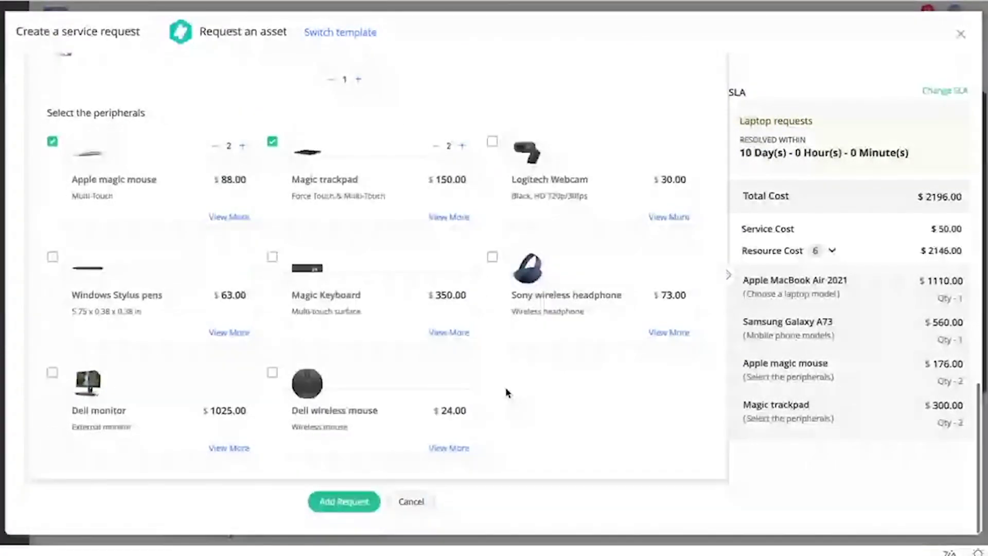
click(348, 510)
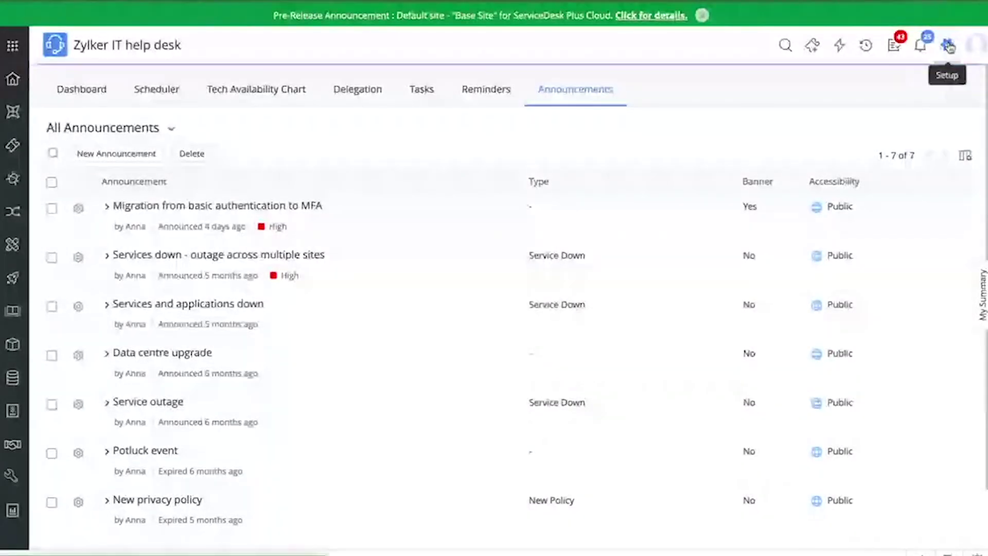
- Open the "Require a new asset" request with ID 427 from the All Requests list
click(948, 45)
click(11, 147)
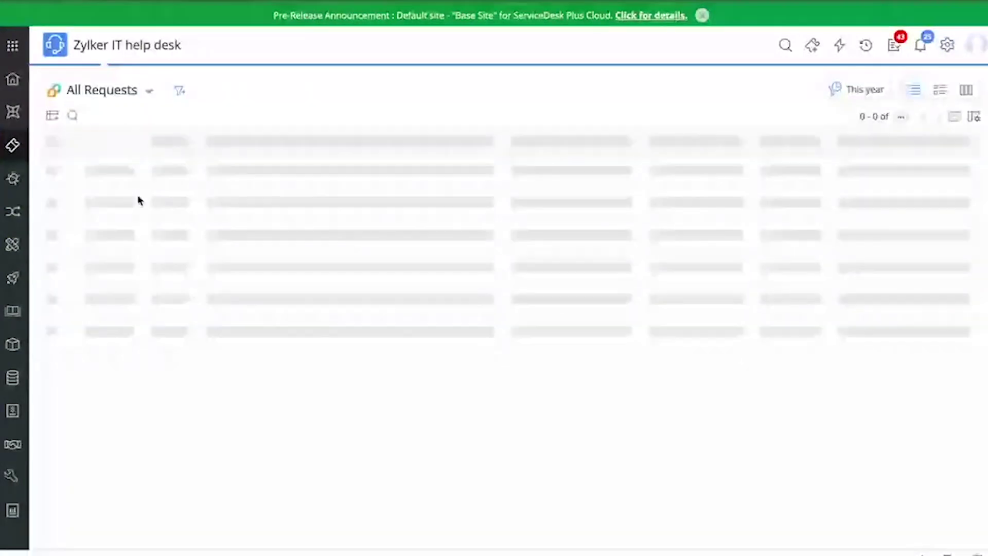
scroll(645, 202, down, 1)
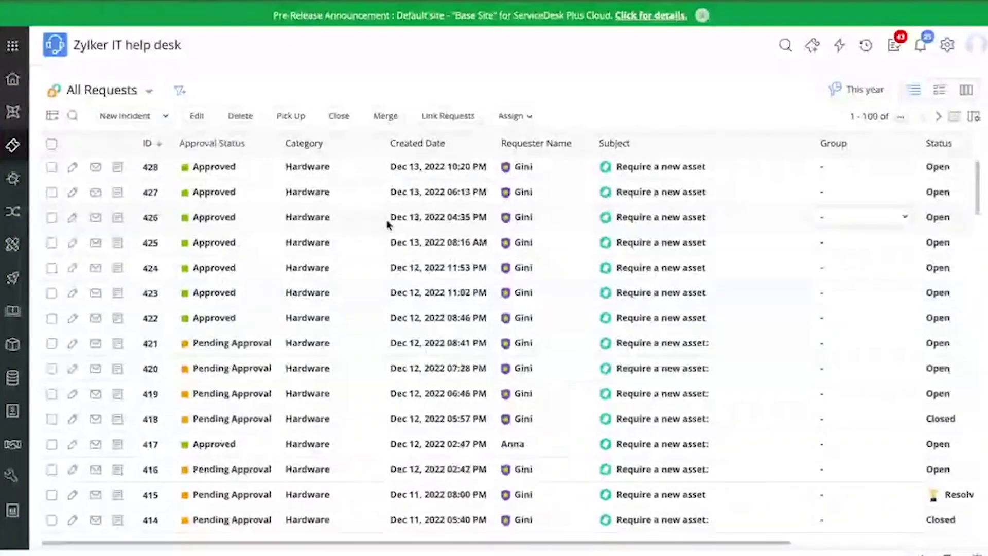
click(644, 195)
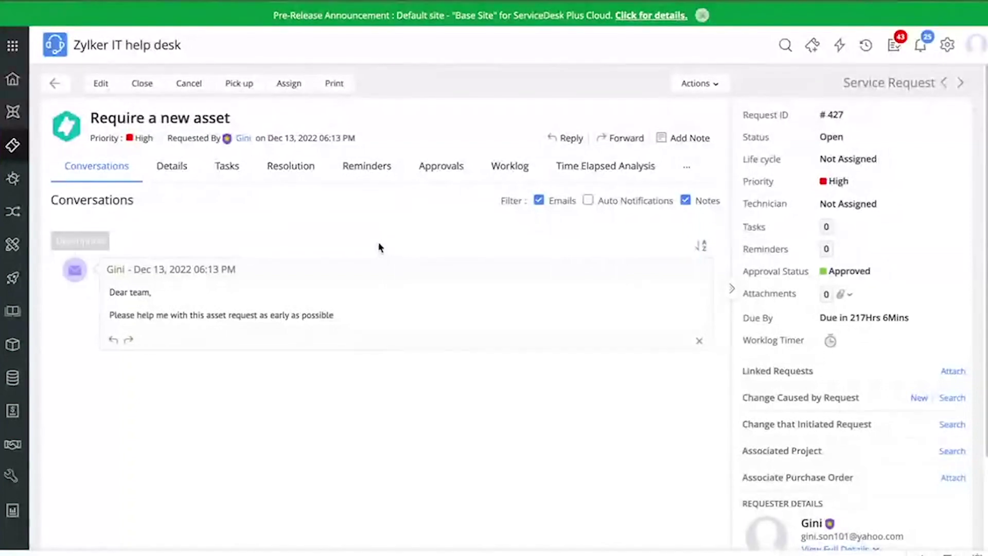
- Review the request's details, expanding the resource details to examine the selected laptop, mobile phone and peripherals
click(171, 167)
scroll(426, 413, down, 10)
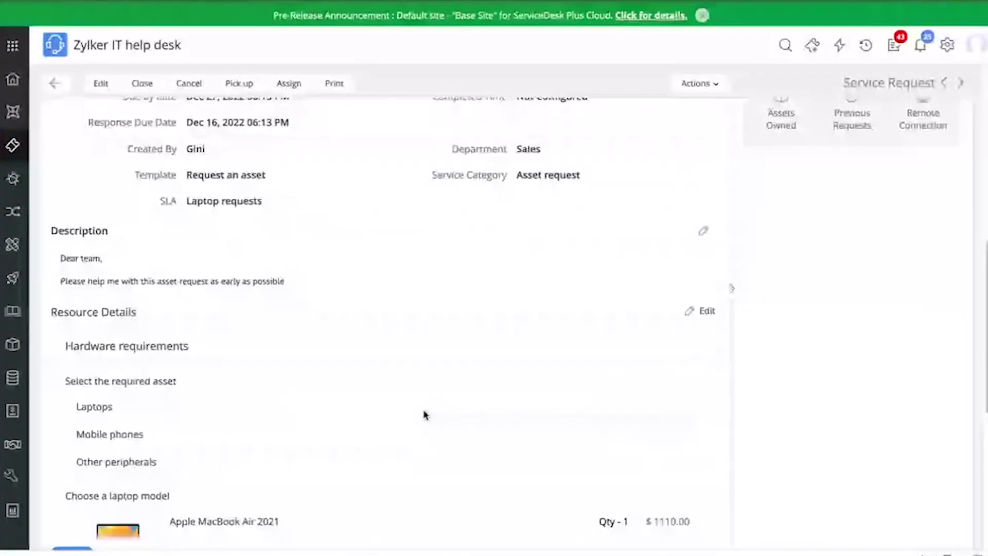
scroll(425, 414, down, 3)
click(67, 418)
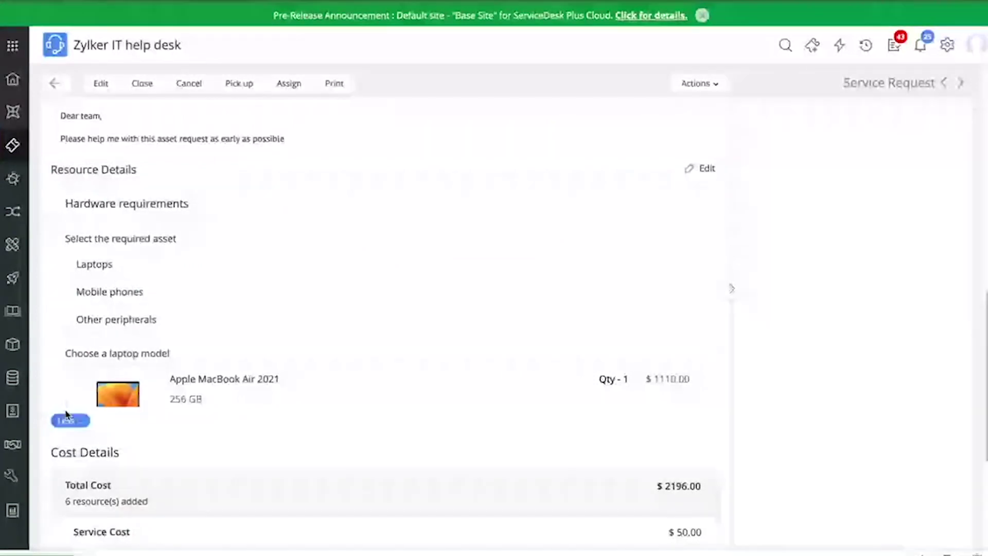
scroll(383, 409, down, 4)
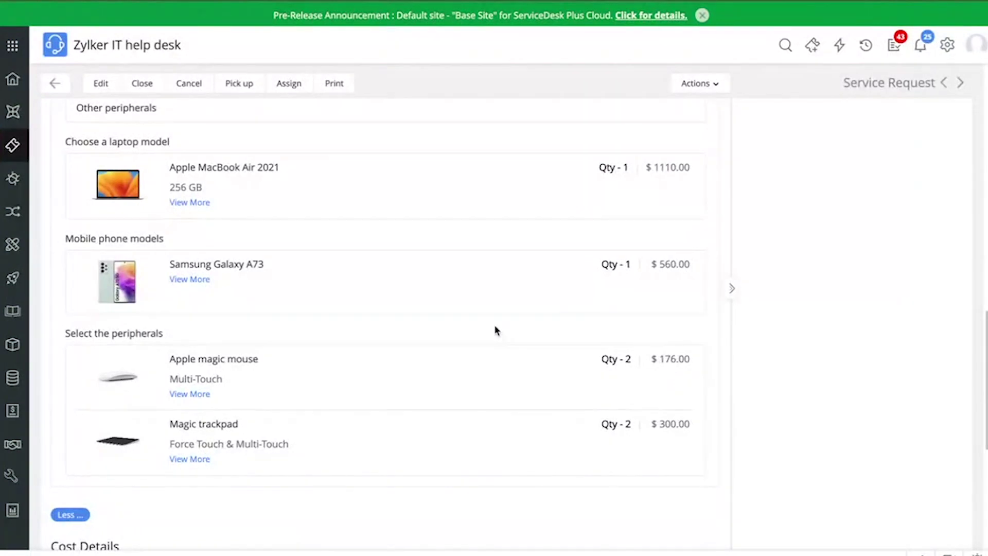
scroll(496, 330, up, 9)
scroll(496, 330, up, 8)
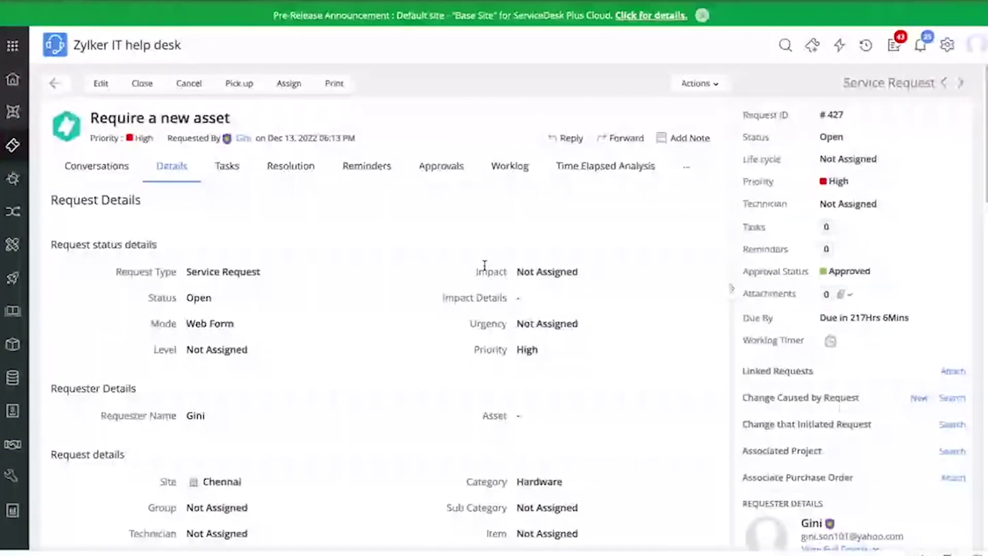
- Review the request's approvals, expanding Stage 1 to examine the approvers' statuses and the approval configuration
click(450, 166)
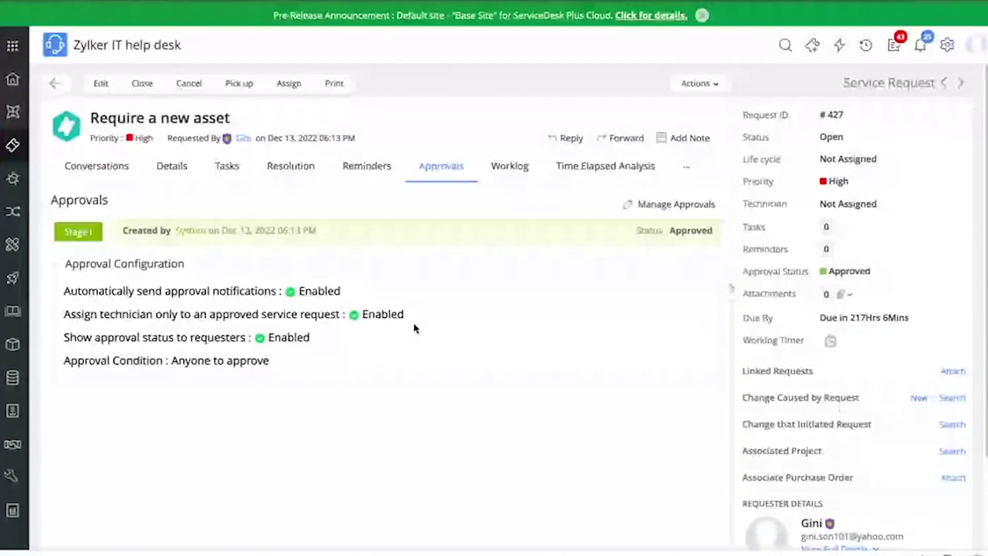
click(471, 233)
scroll(384, 372, down, 2)
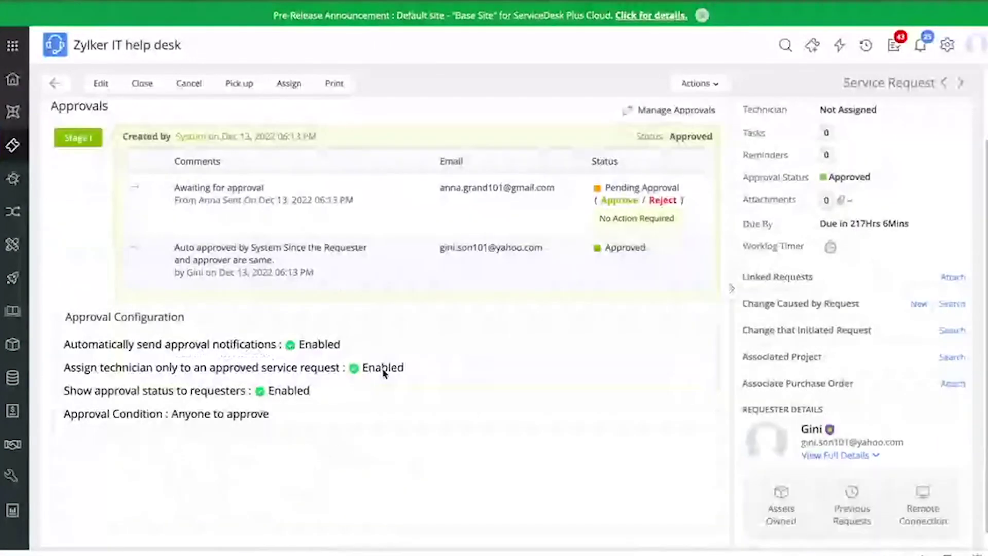
scroll(384, 372, down, 1)
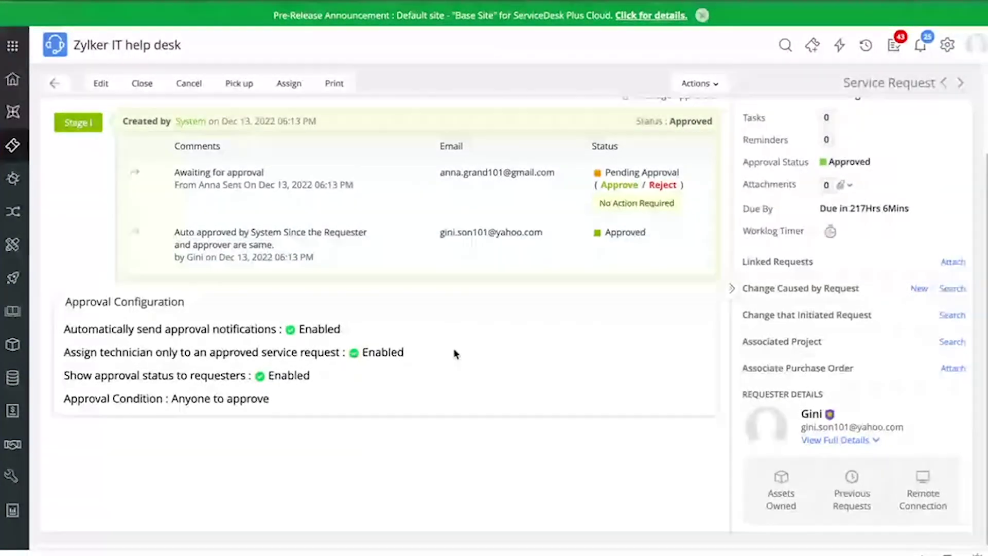
scroll(453, 348, up, 3)
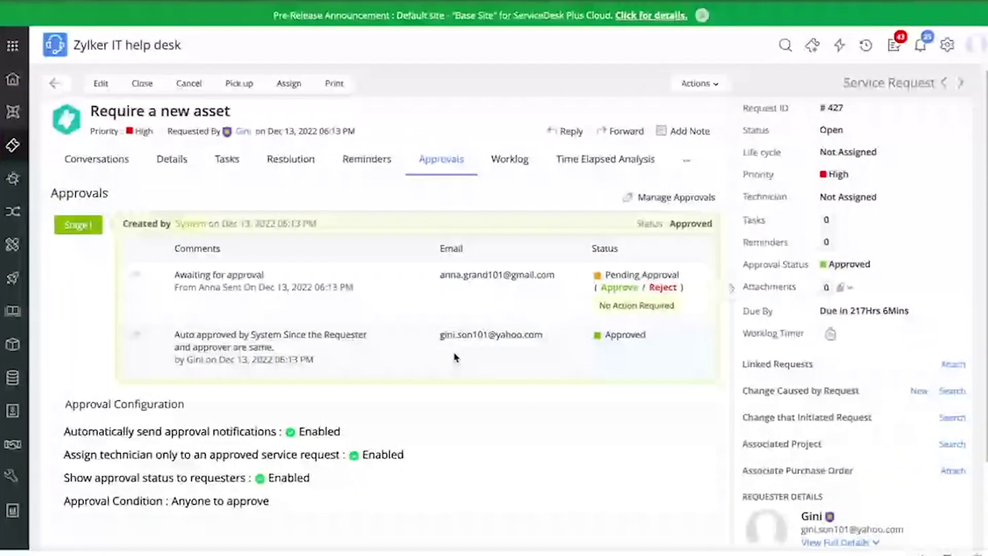
scroll(484, 407, up, 1)
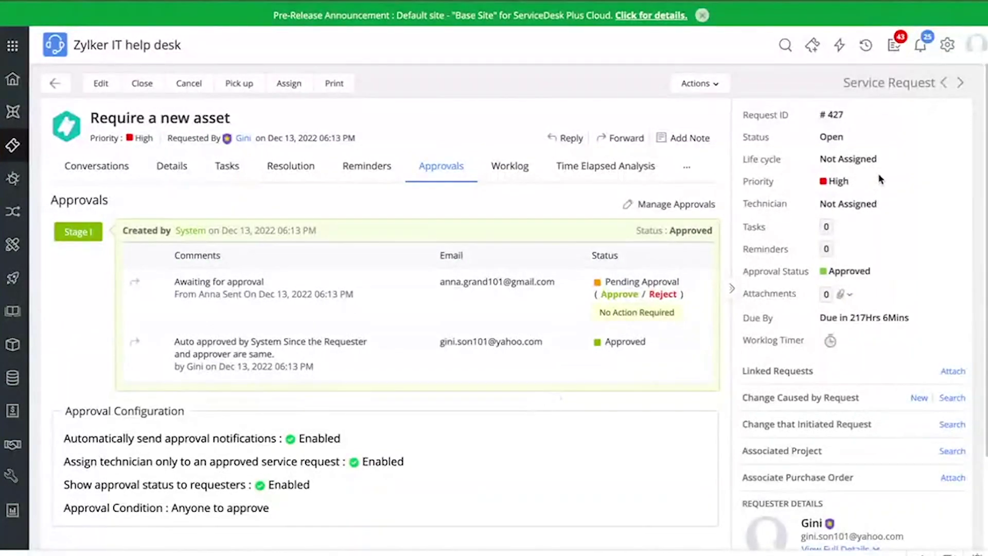
- Open the "Request an asset" service template for editing from the Asset request service category in Setup
click(950, 55)
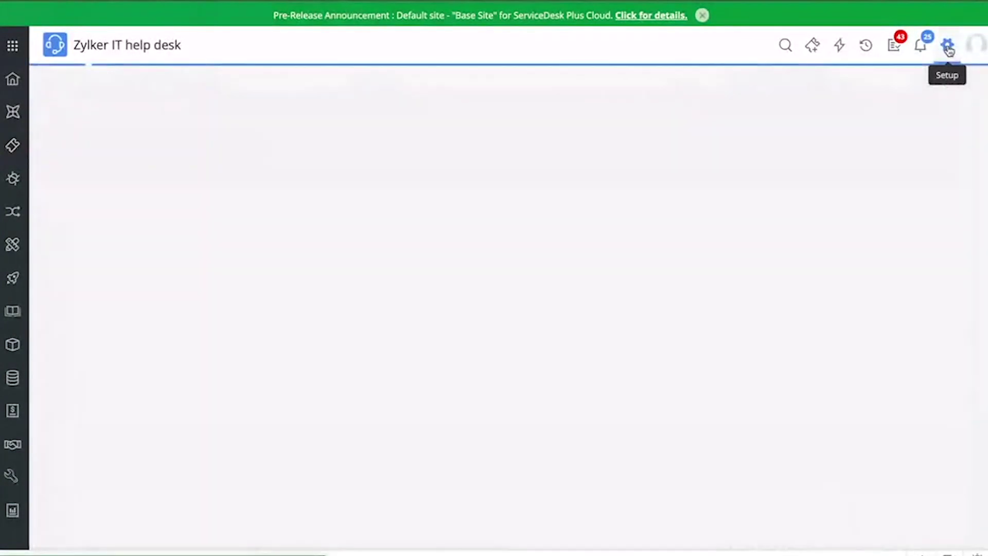
scroll(419, 400, down, 3)
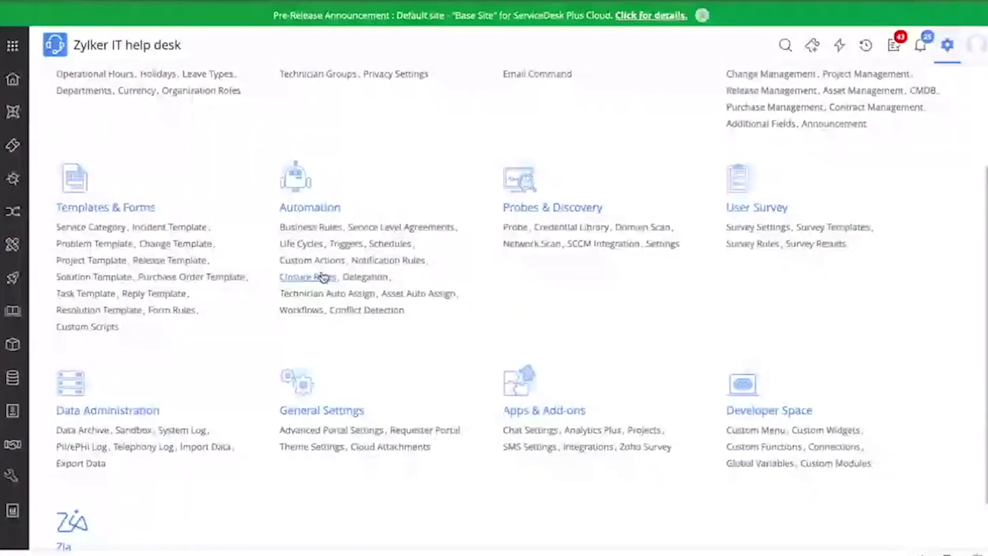
click(98, 230)
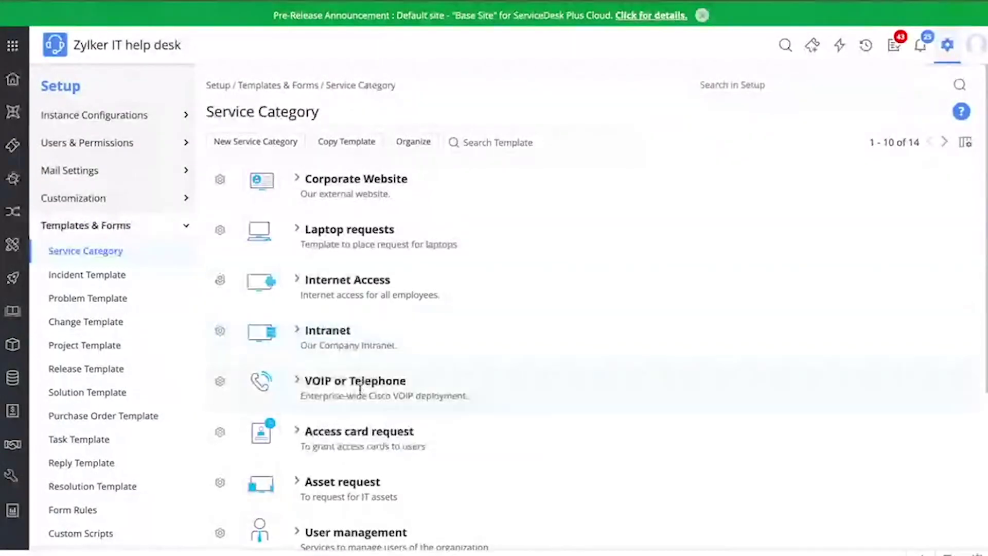
scroll(359, 390, down, 5)
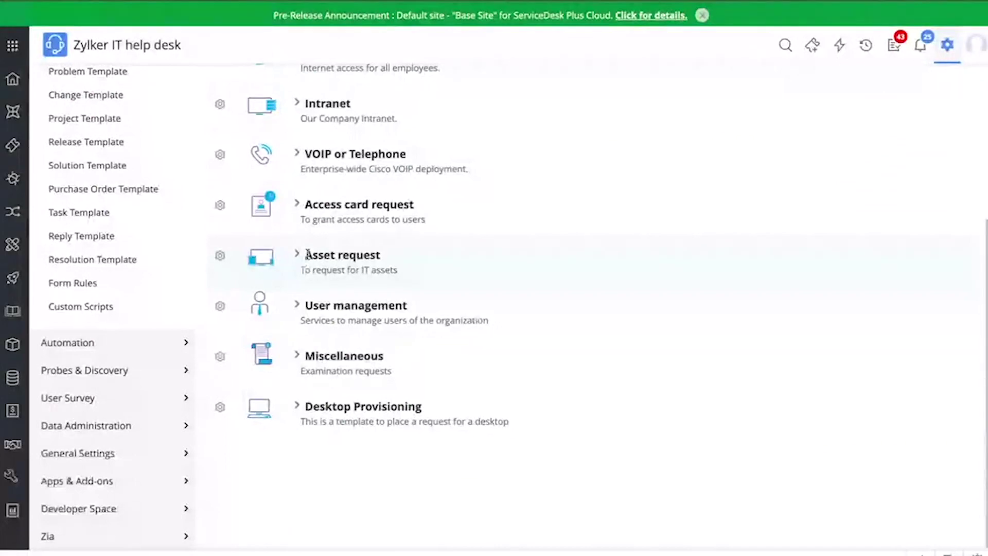
click(220, 256)
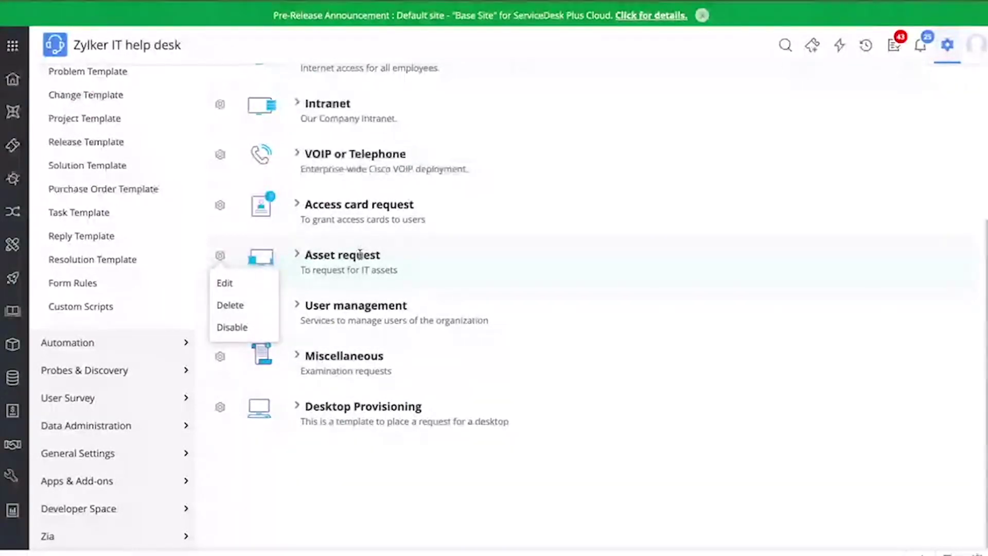
click(360, 255)
scroll(430, 435, down, 3)
click(319, 453)
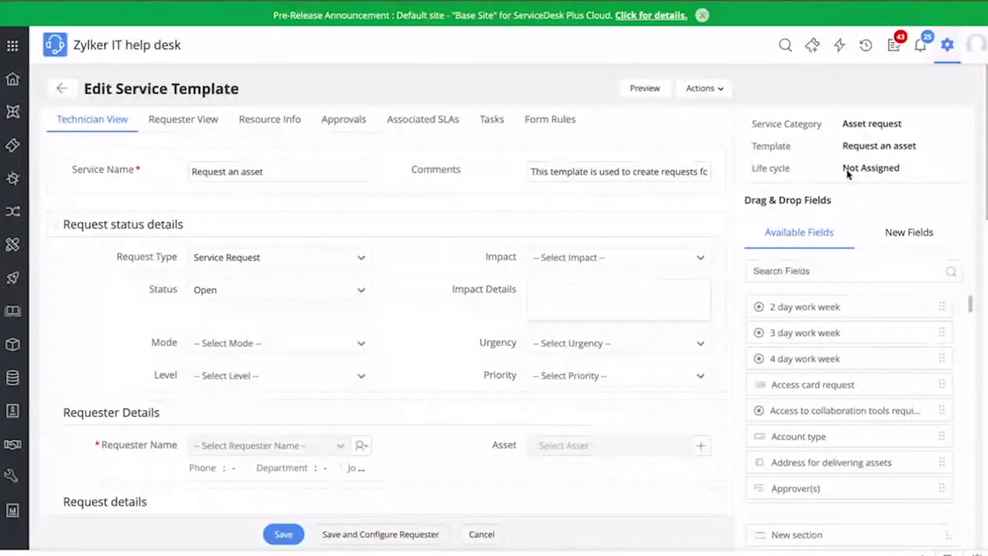
- Examine the template's resource information, covering the Hardware requirements questions, laptop models, mobile phone models and peripherals
scroll(410, 276, down, 1)
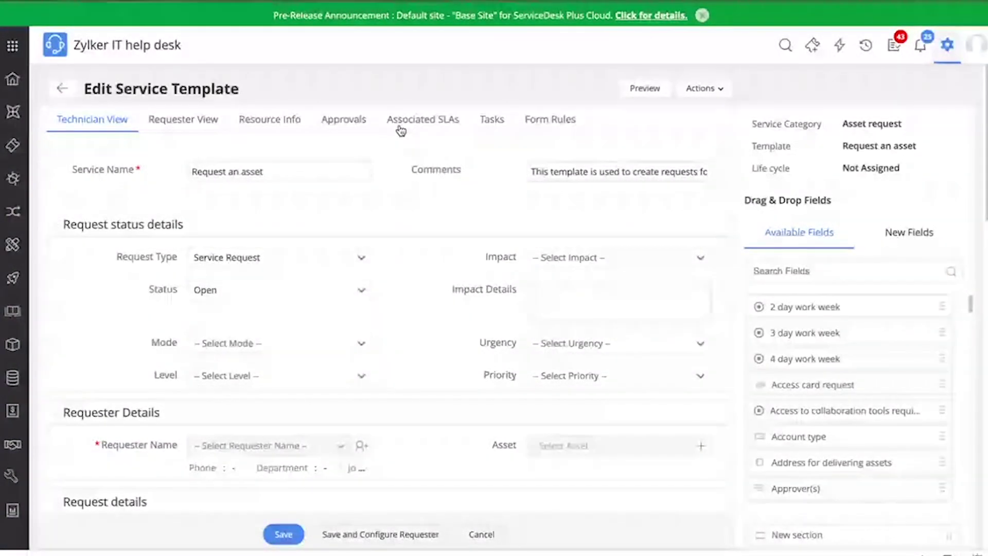
click(286, 131)
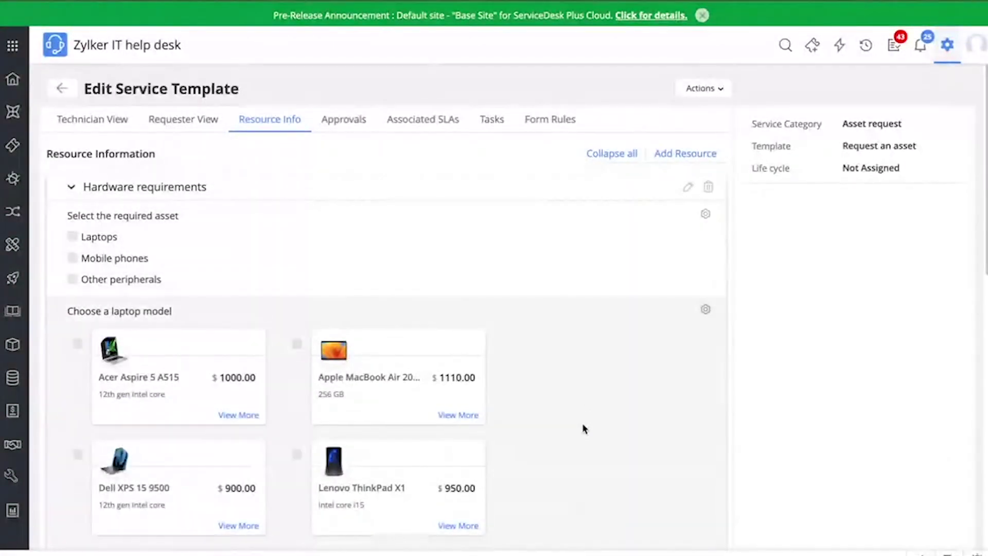
scroll(584, 427, down, 3)
scroll(584, 429, down, 5)
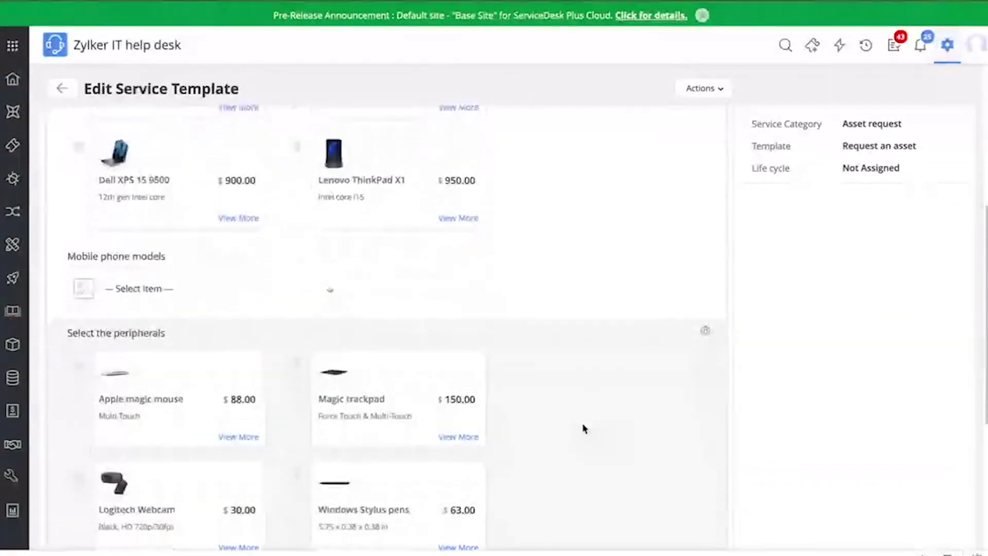
scroll(585, 428, down, 3)
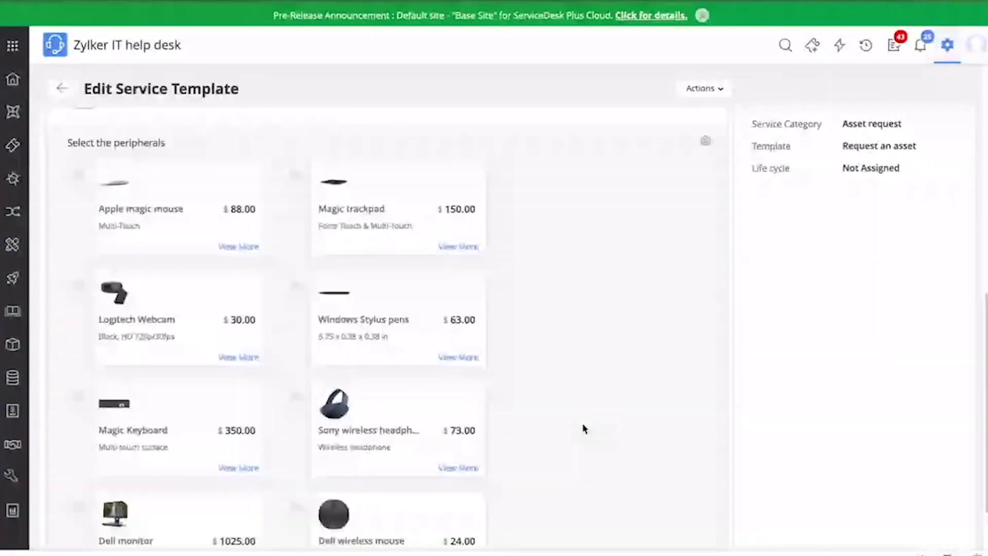
scroll(584, 428, up, 12)
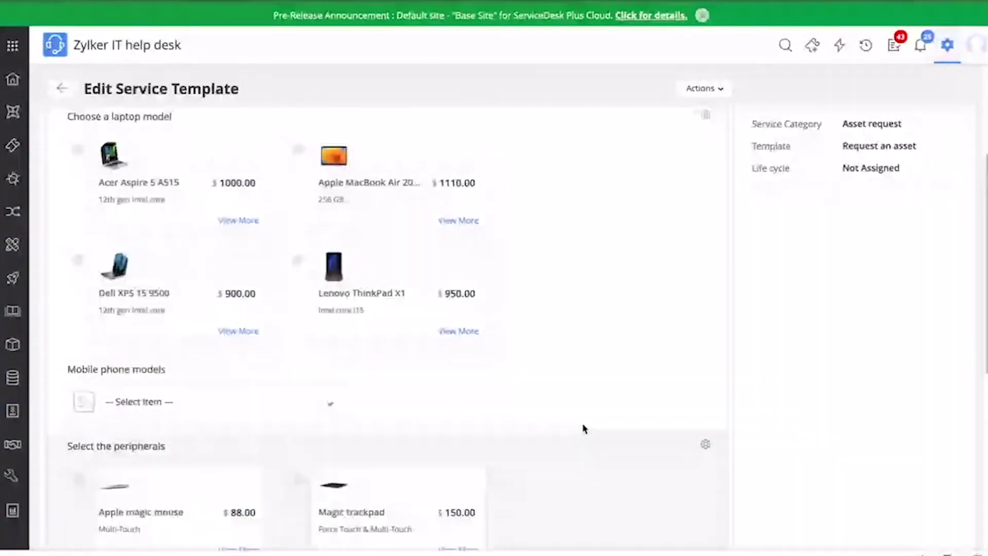
scroll(585, 428, up, 1)
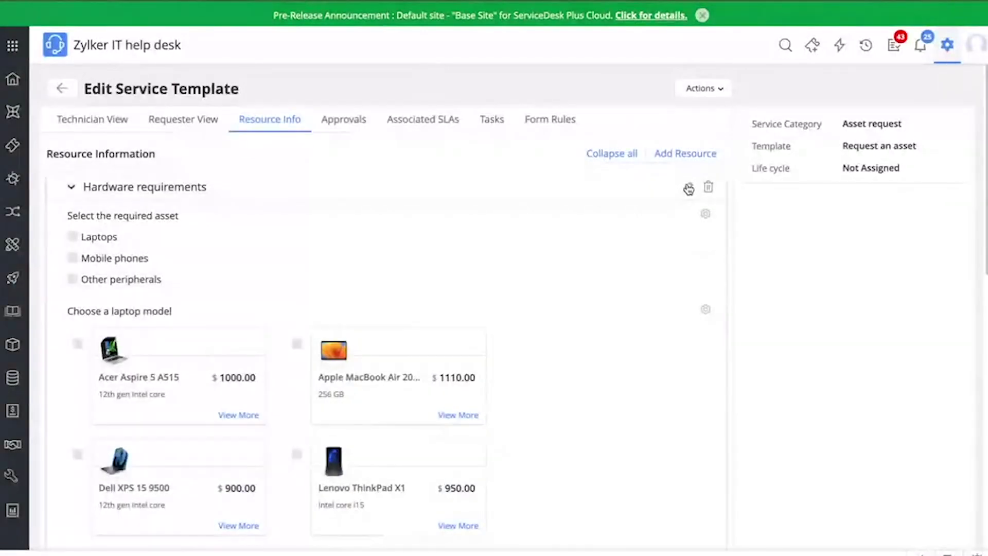
- Try allowing multiple quantities up to 5 for the "Select the required asset" question in Hardware requirements, and discard the changes
click(687, 188)
click(600, 323)
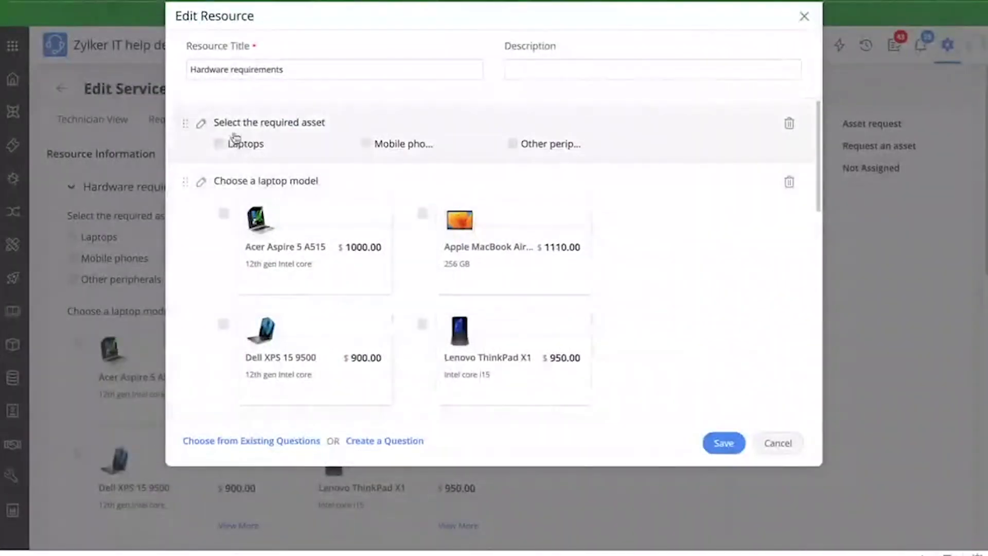
click(201, 123)
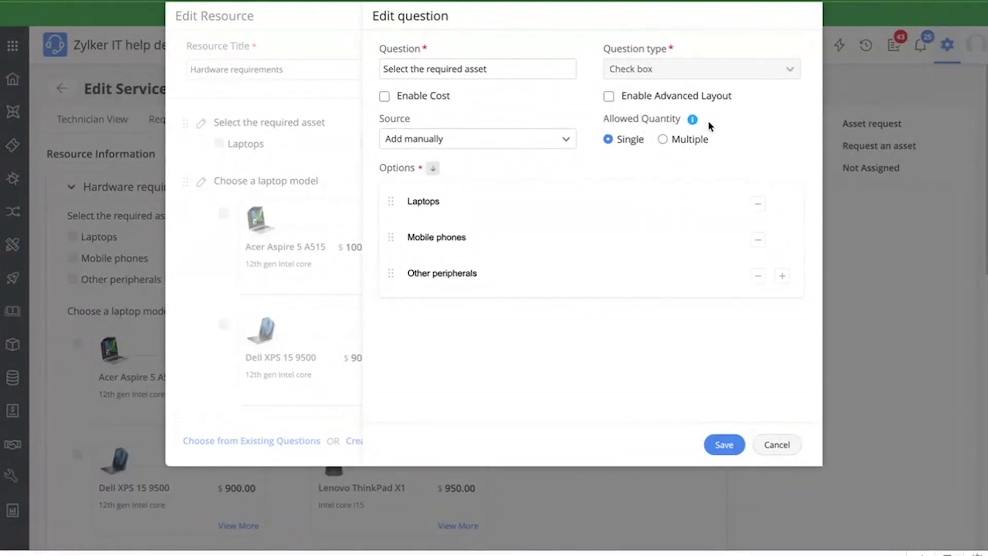
click(663, 141)
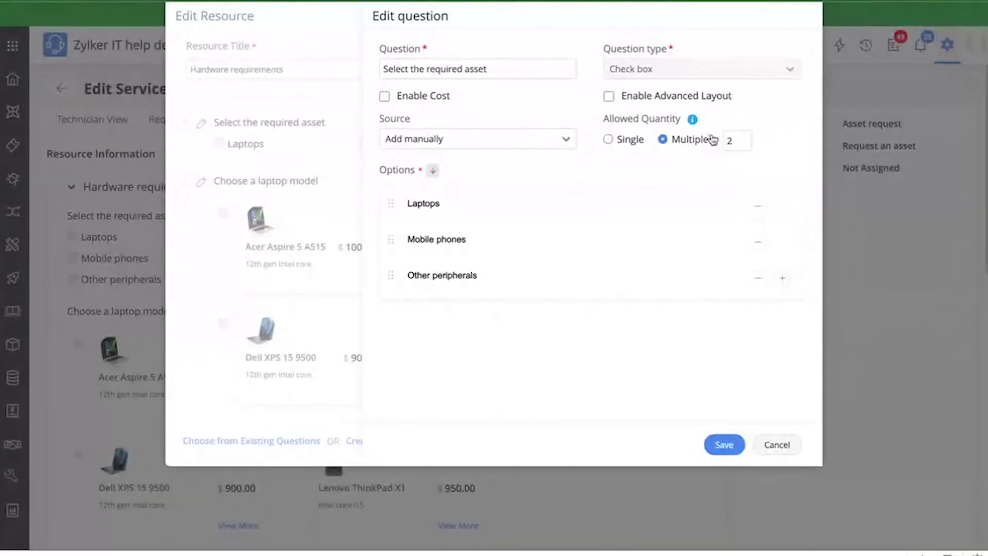
click(738, 147)
key(BackSpace)
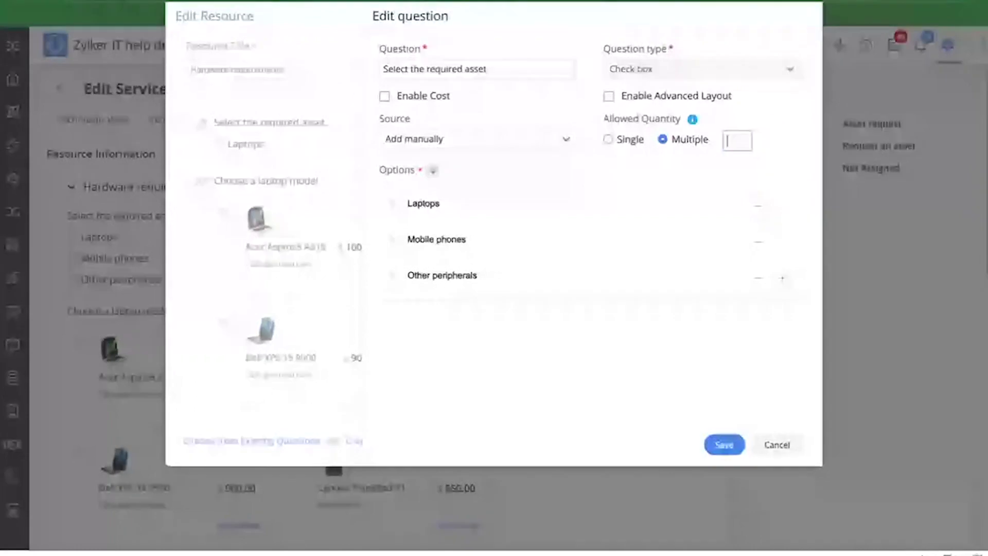
text(5)
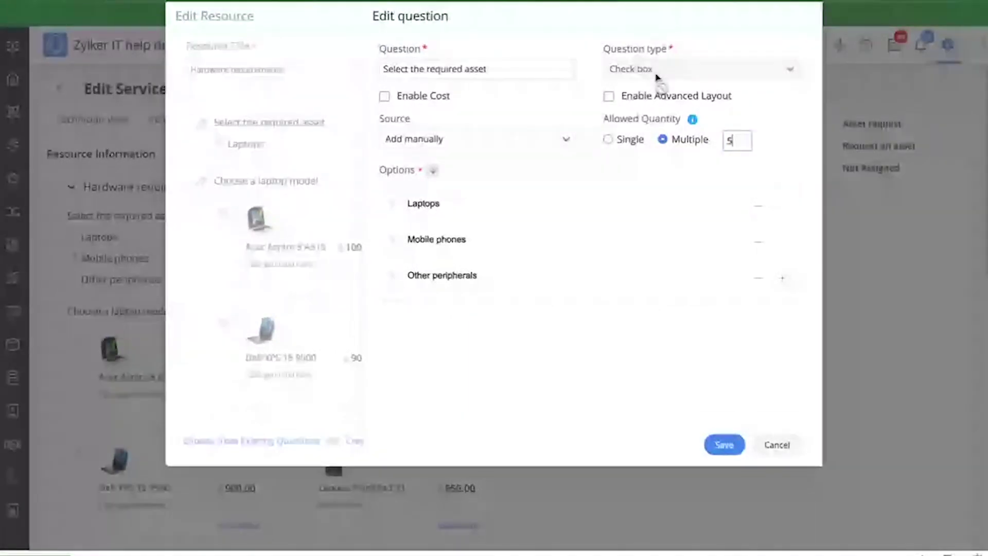
click(782, 448)
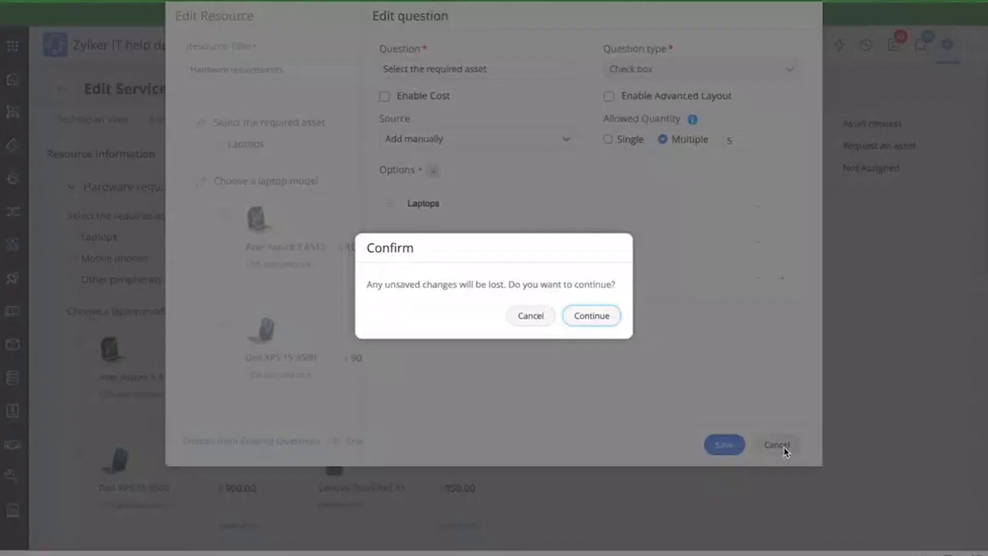
click(591, 320)
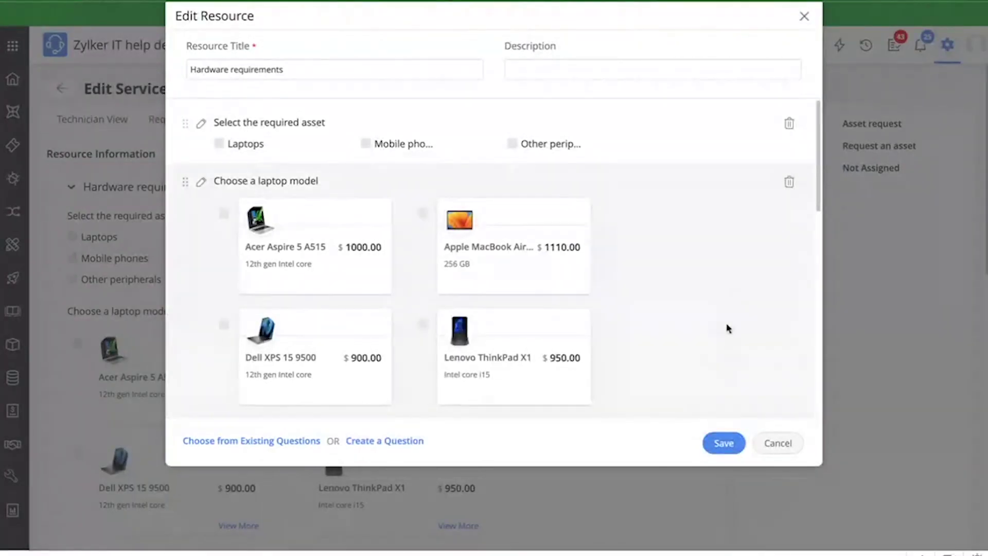
click(777, 445)
- Review the service template's approval configuration and the available approval condition options, leaving the condition unchanged
click(344, 119)
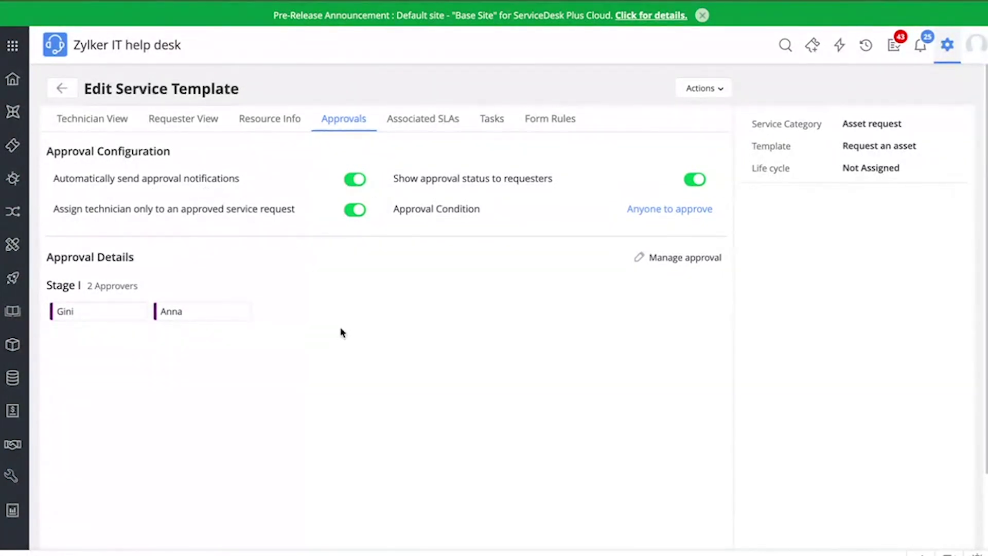
scroll(340, 332, down, 1)
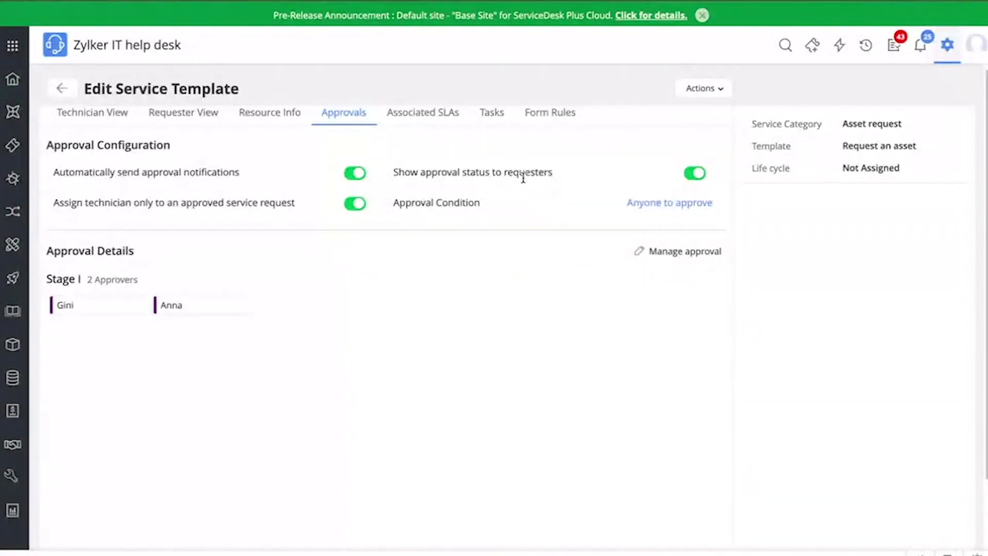
scroll(533, 309, up, 1)
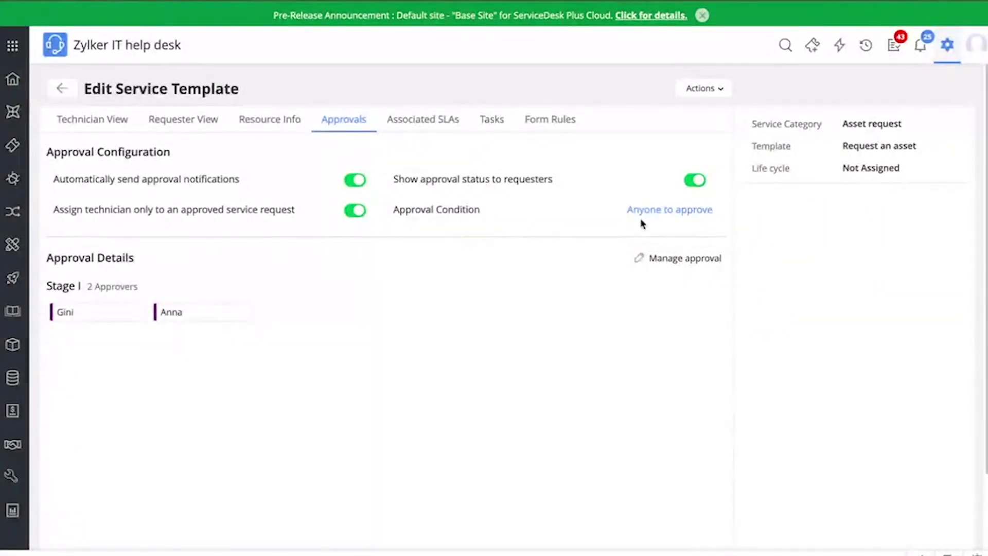
click(668, 215)
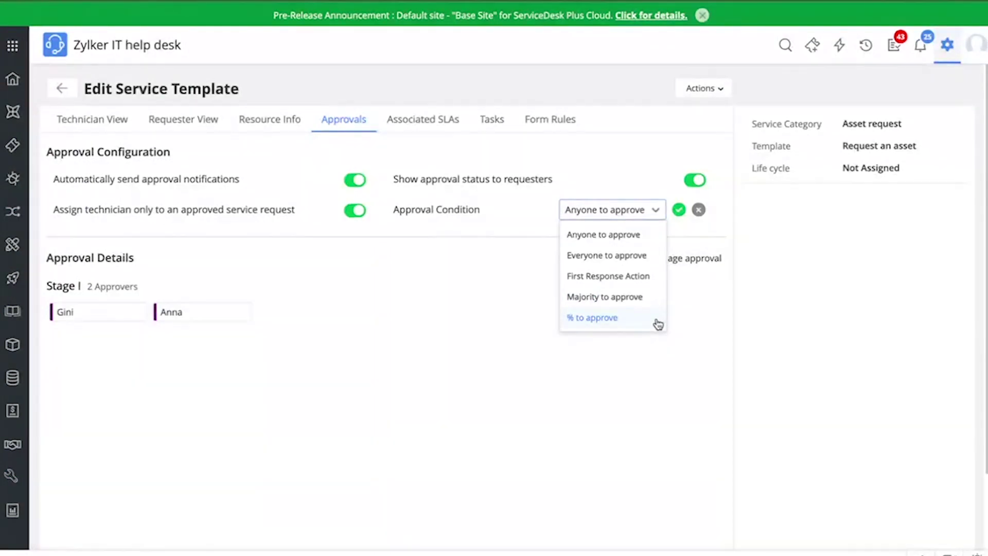
click(656, 366)
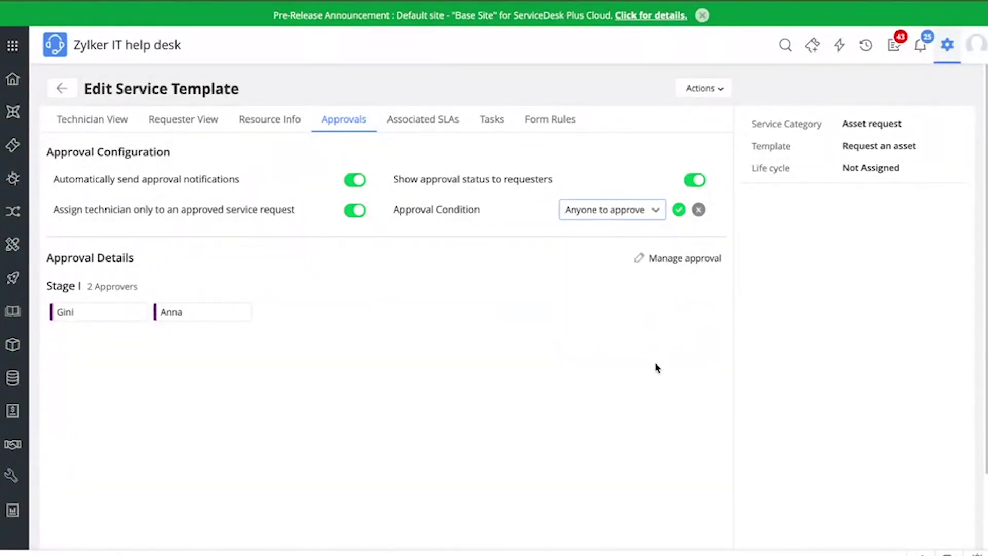
- Approve the first pending asset request, with a total cost of $1160.00, adding the comment "Approve", and close the pending approvals
click(901, 58)
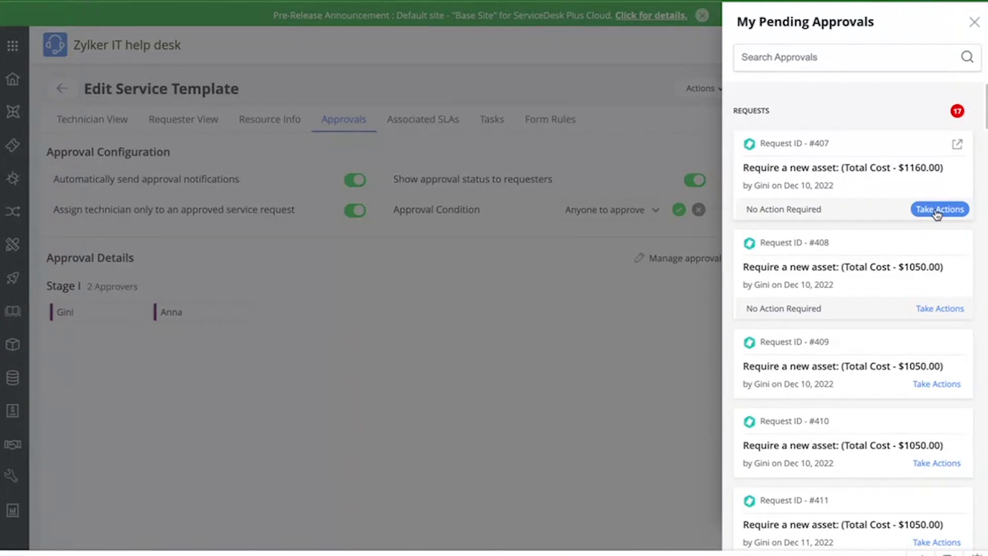
click(937, 211)
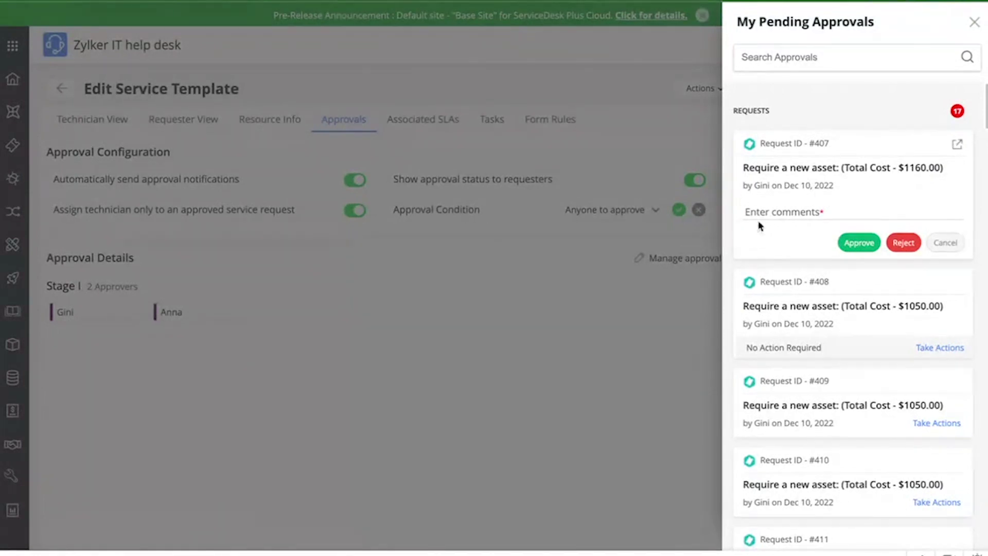
click(765, 207)
text(A)
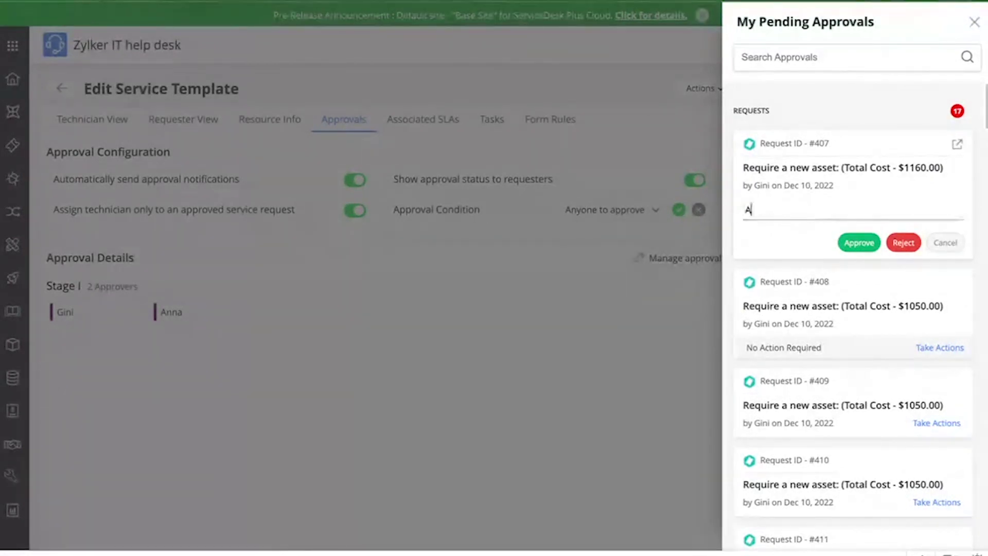
text(pproved)
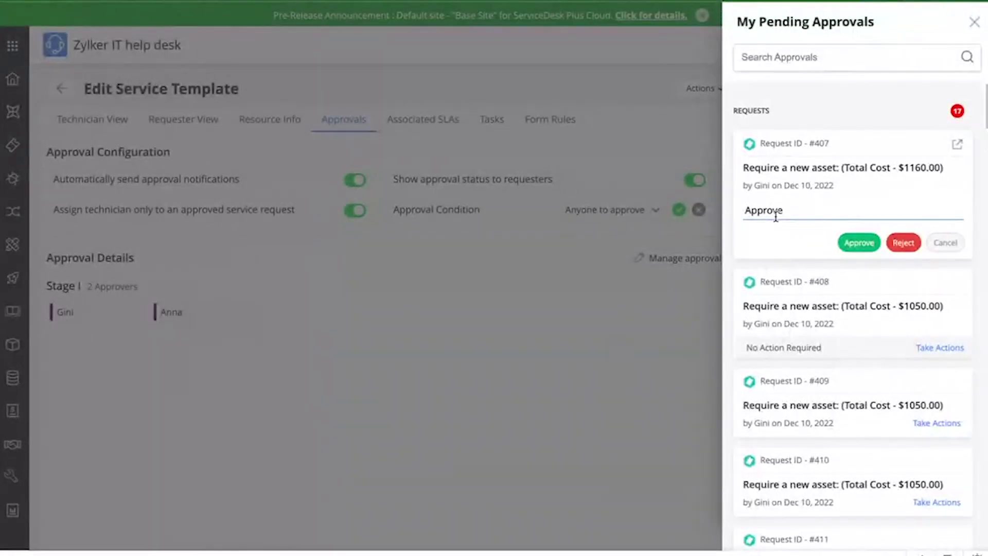
click(861, 244)
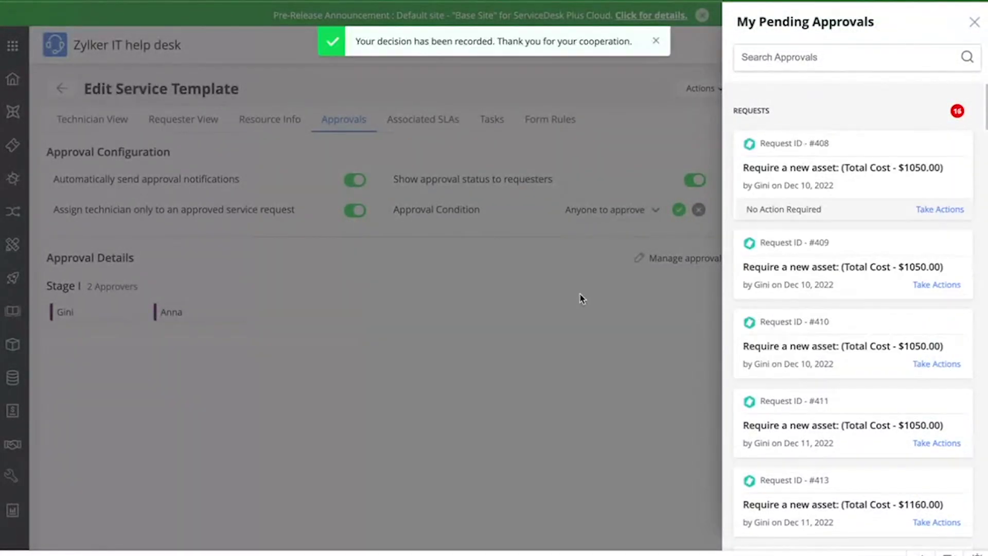
click(975, 22)
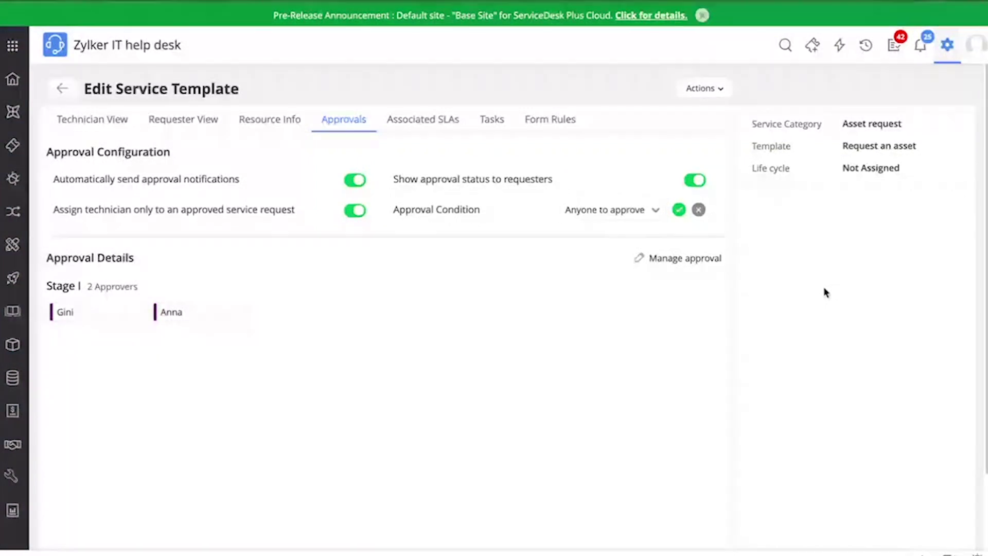
- Open Advanced Portal Settings under General Settings in Setup and examine the Request Approval Settings, including mandatory comments and auto-approval
click(948, 47)
scroll(497, 338, down, 2)
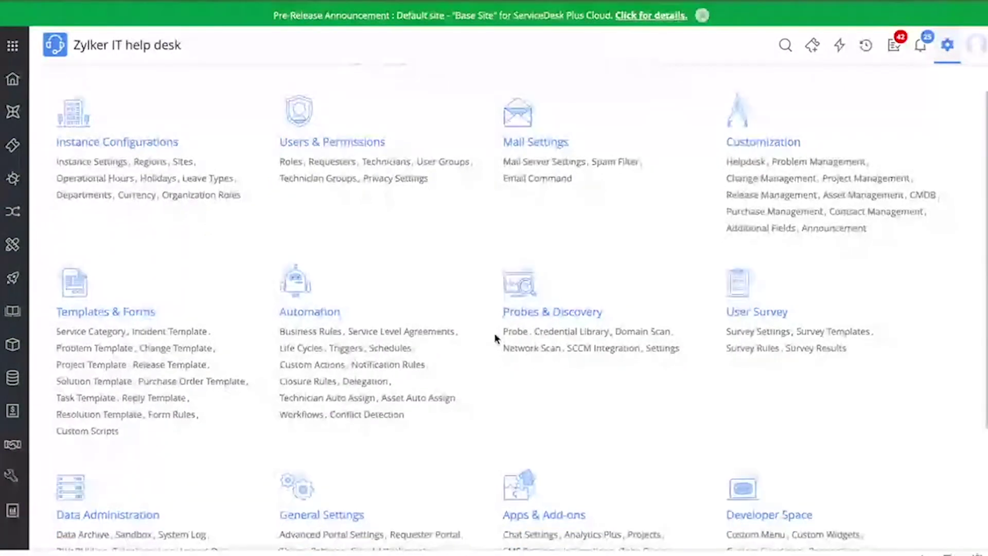
scroll(497, 337, down, 1)
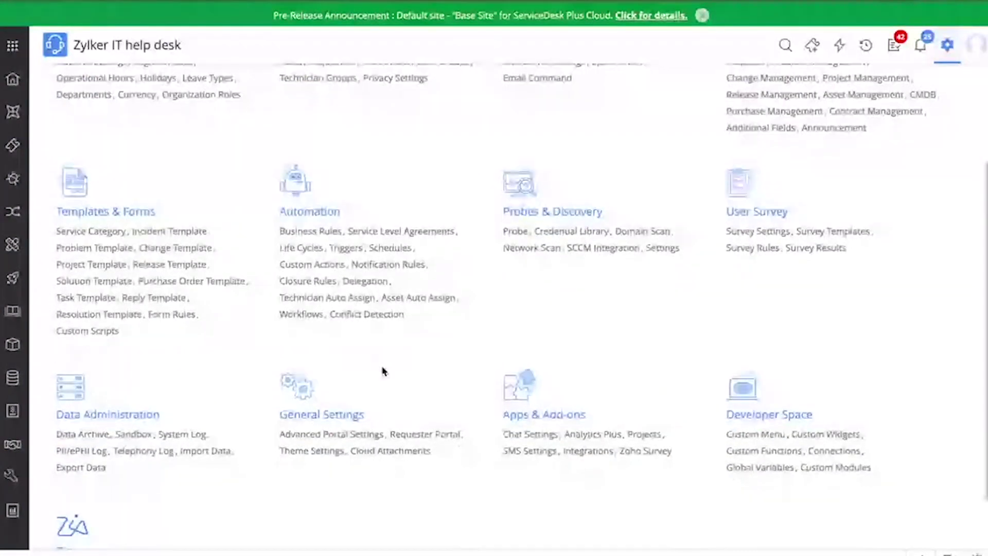
scroll(384, 370, down, 1)
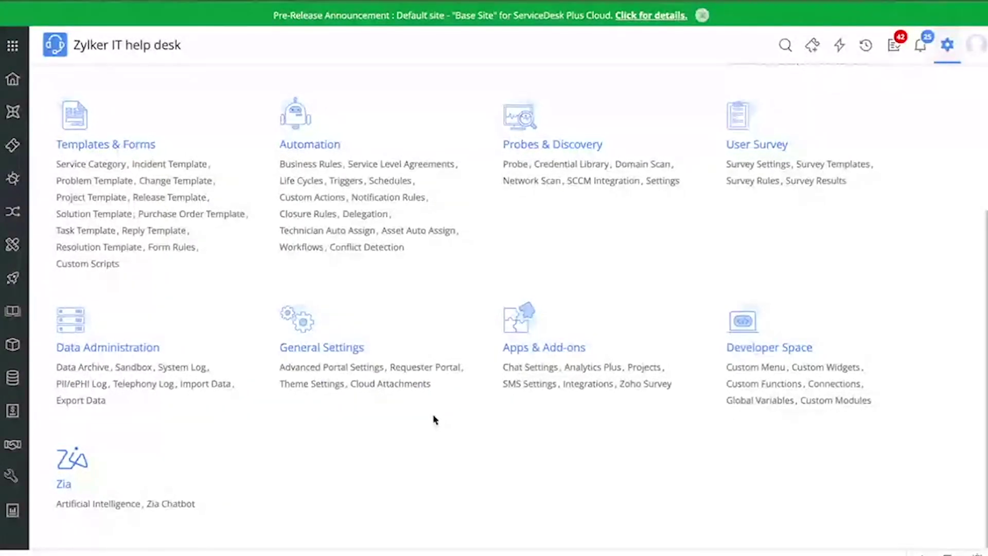
click(336, 357)
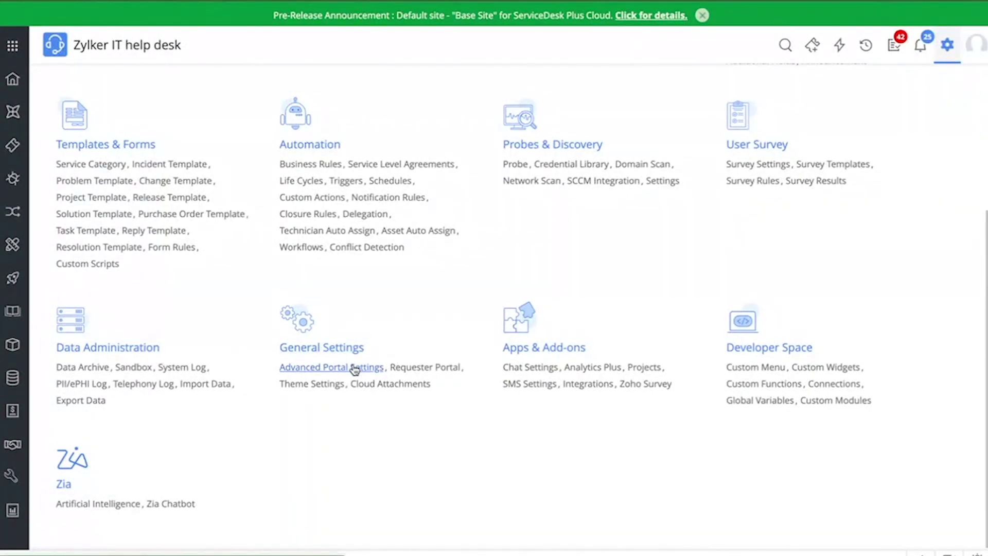
click(355, 370)
scroll(441, 478, down, 5)
scroll(442, 478, down, 8)
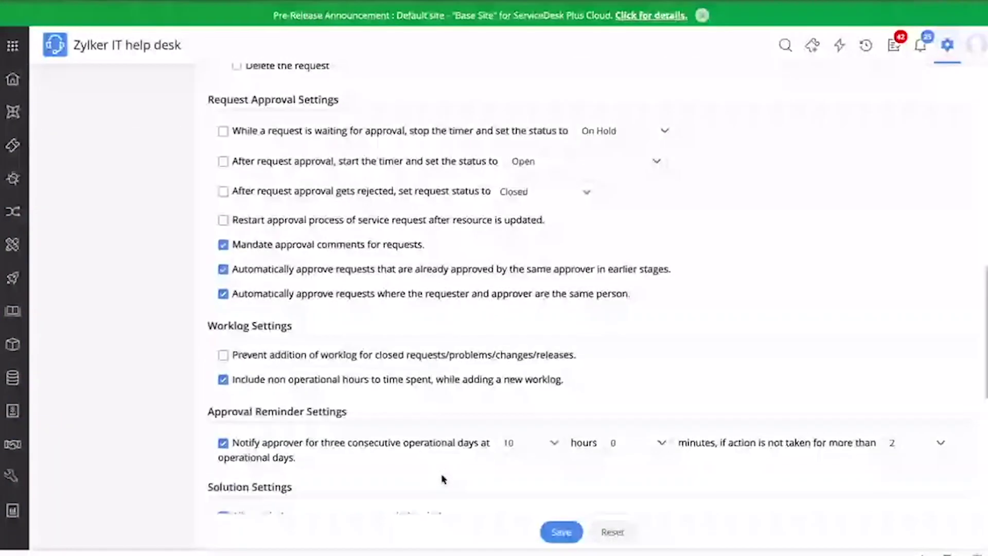
scroll(311, 216, down, 1)
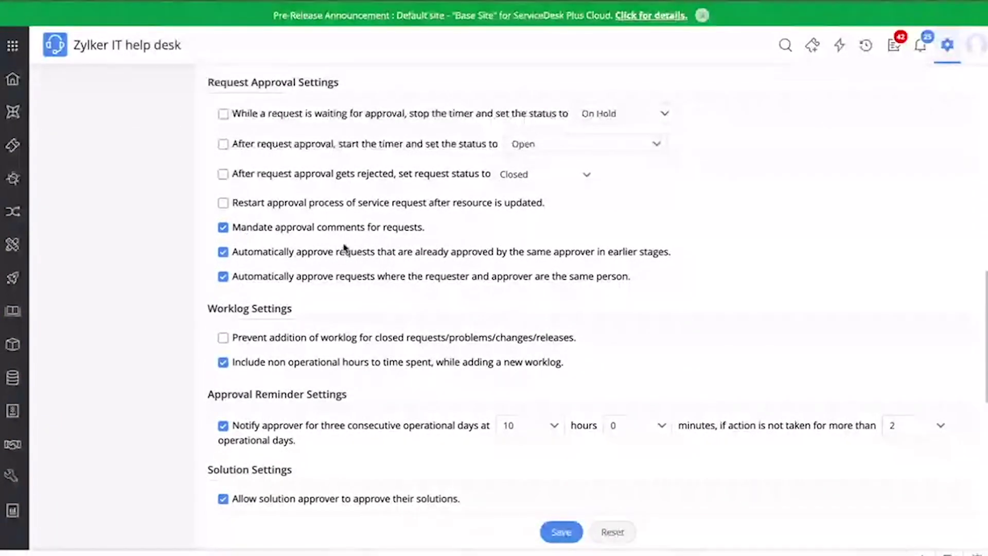
scroll(406, 309, down, 1)
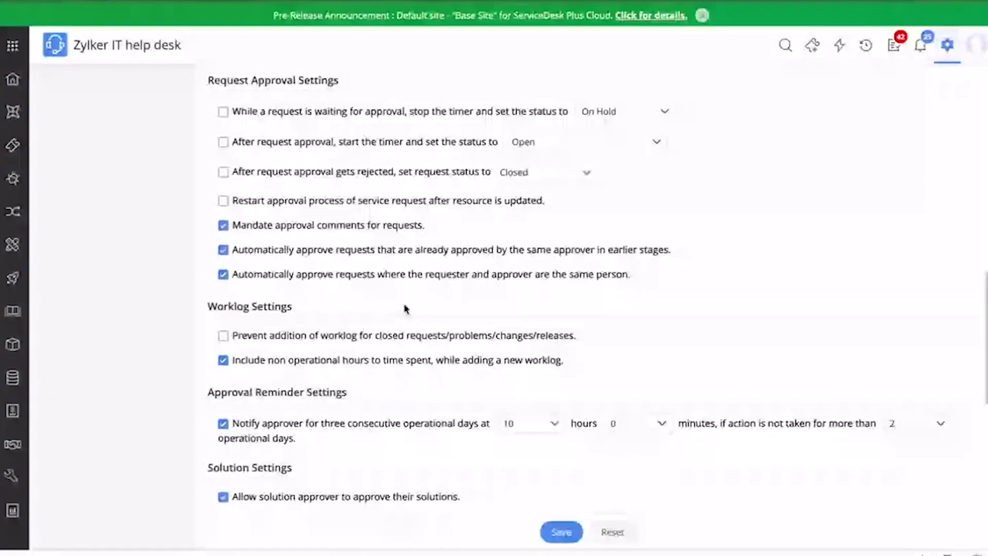
scroll(406, 302, down, 1)
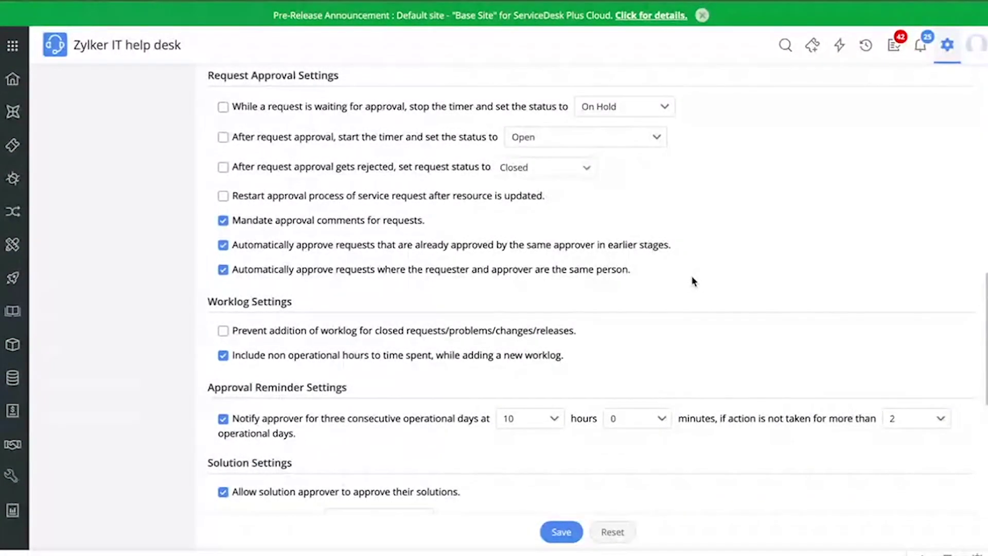
scroll(693, 281, up, 1)
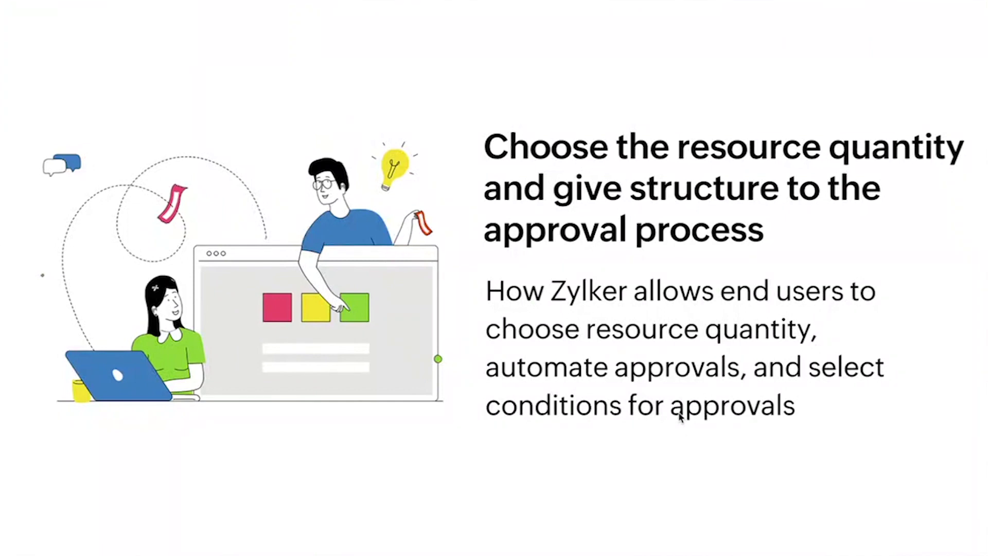
key(Right)
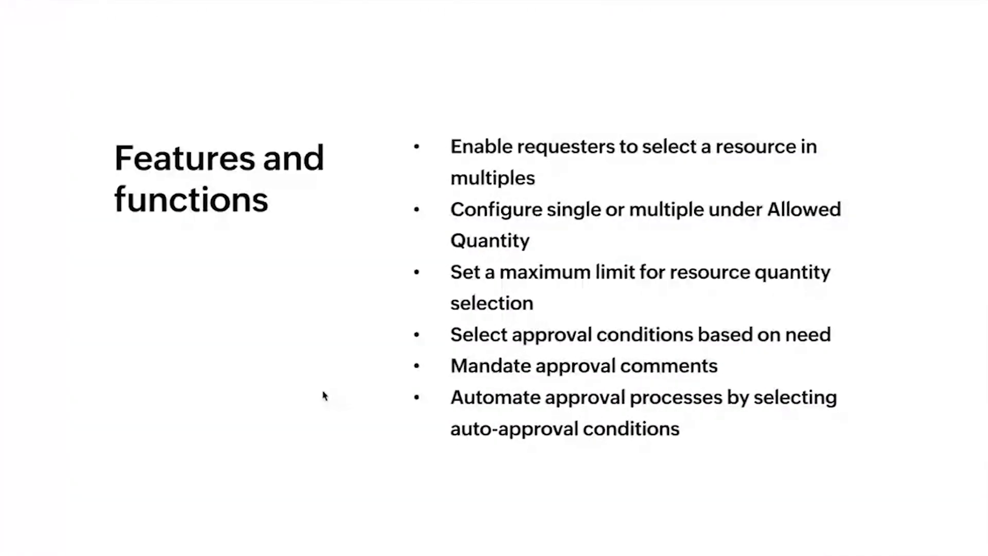
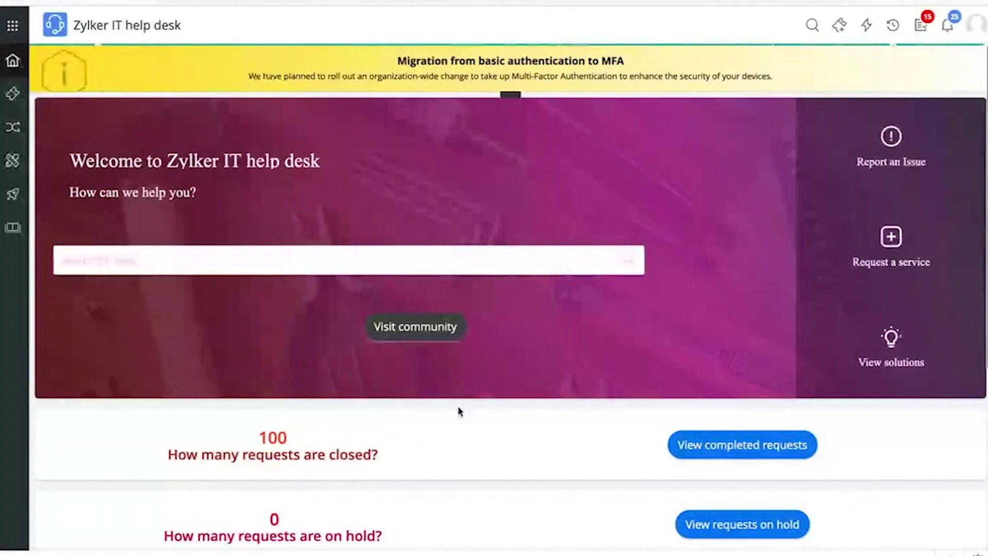
- Visit the community from the requester home page and browse the ServiceDesk Plus topics
scroll(508, 381, up, 1)
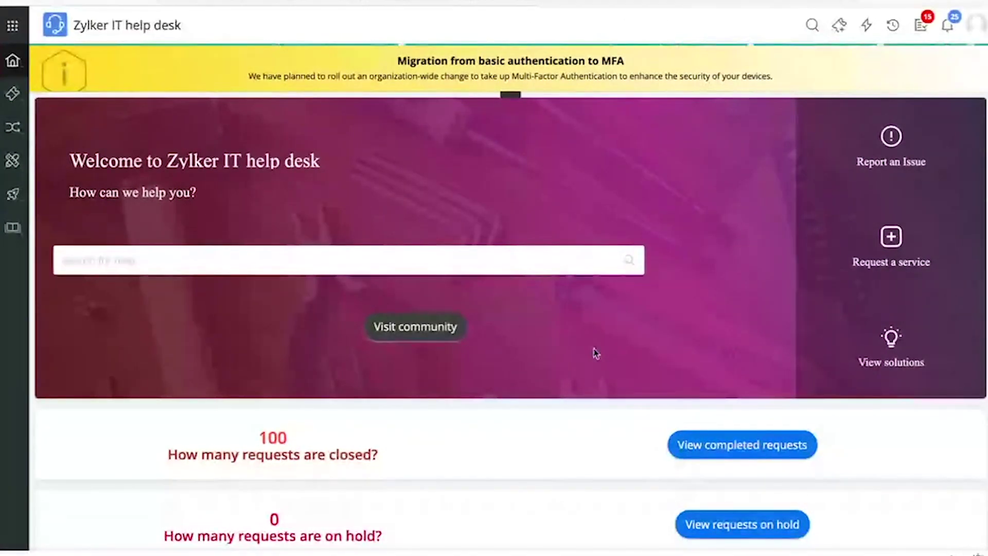
scroll(587, 353, down, 2)
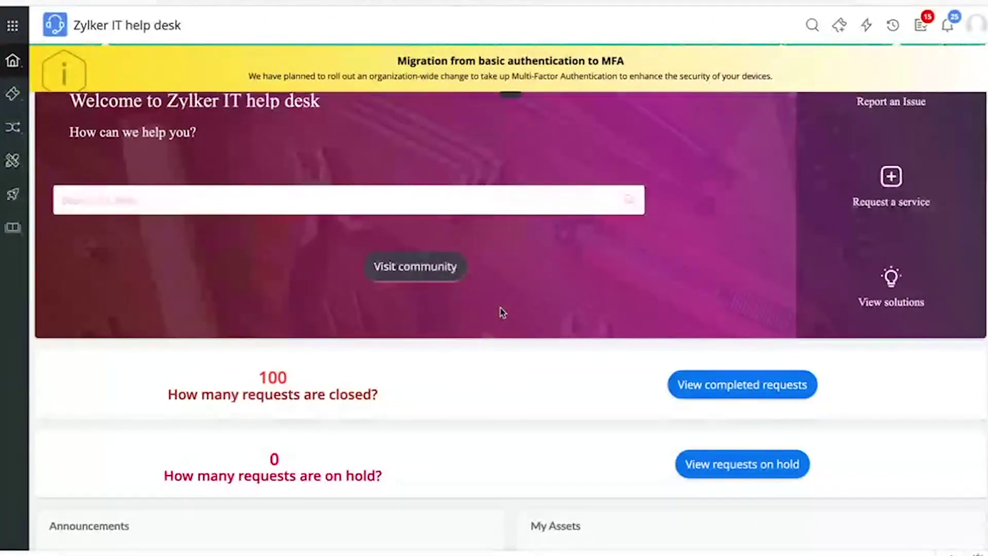
click(436, 272)
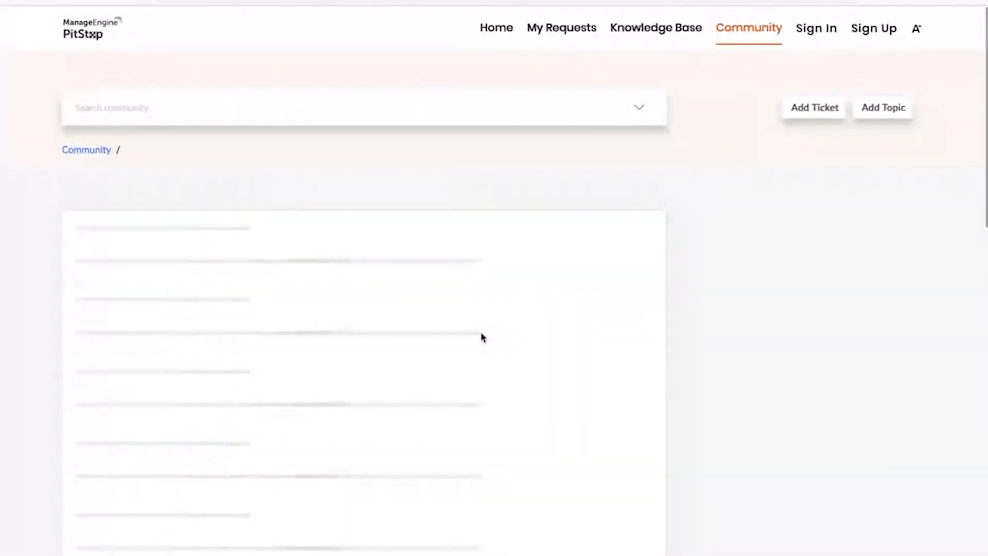
scroll(466, 356, down, 1)
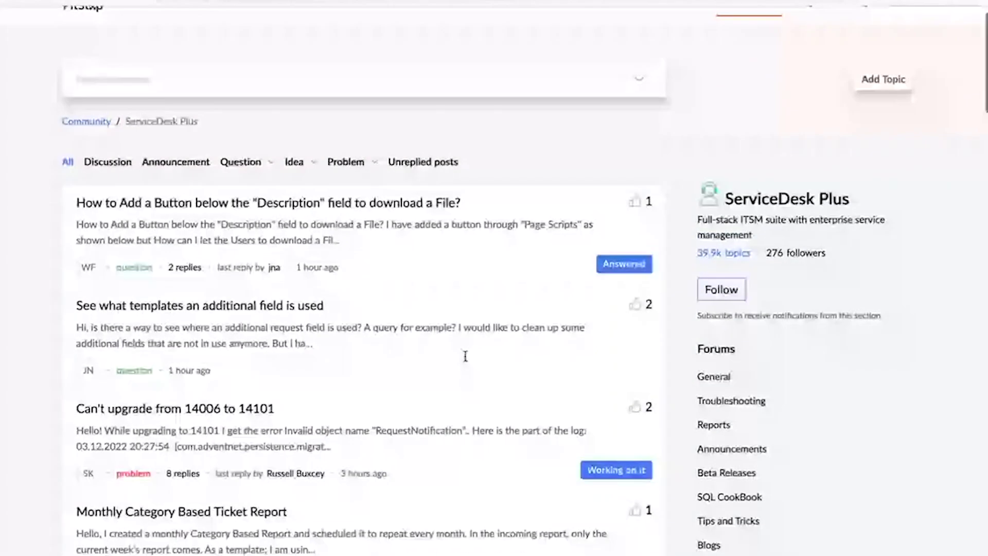
scroll(465, 356, down, 2)
scroll(466, 356, up, 3)
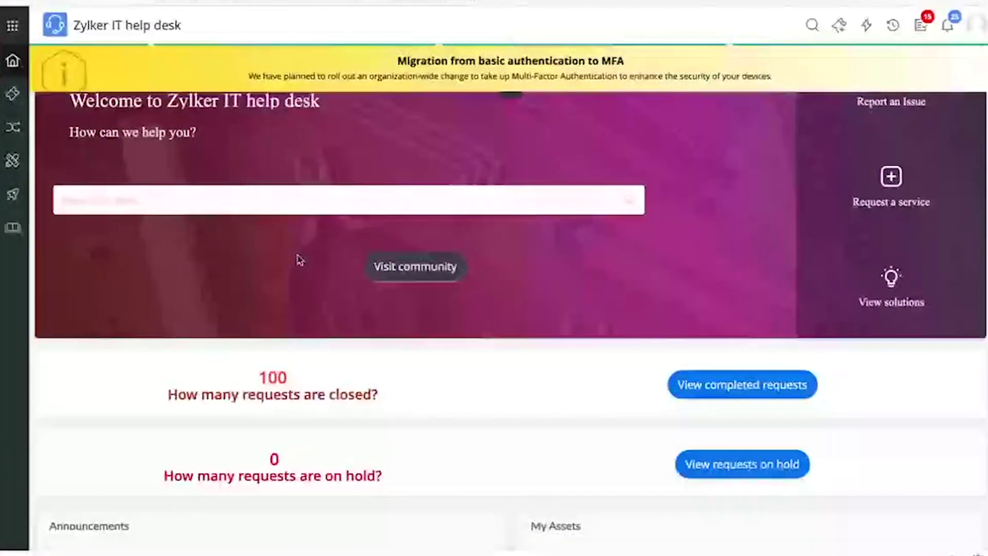
- Look over the request counts on the requester home page, view the list of completed requests, and close it
scroll(455, 408, down, 2)
scroll(454, 408, down, 2)
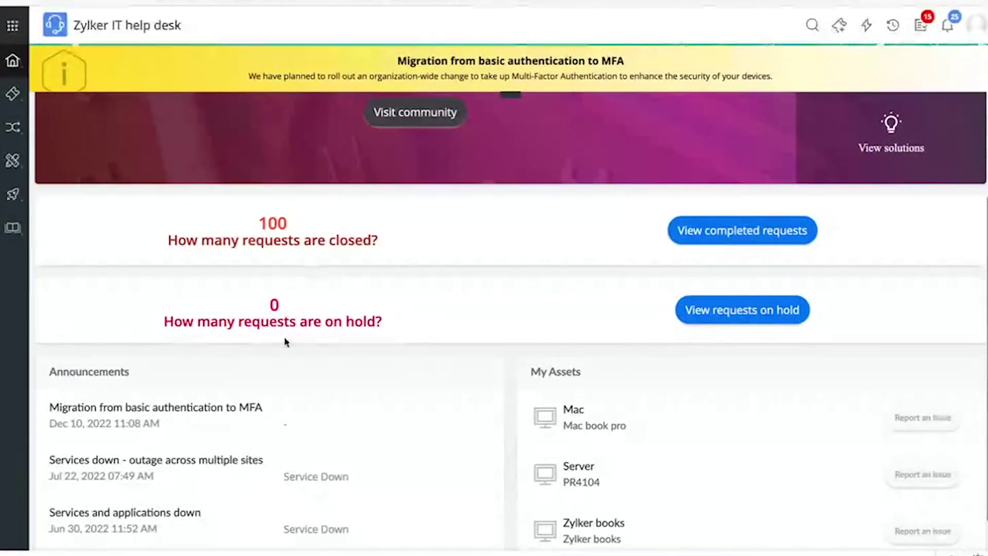
scroll(512, 340, up, 1)
scroll(512, 340, up, 3)
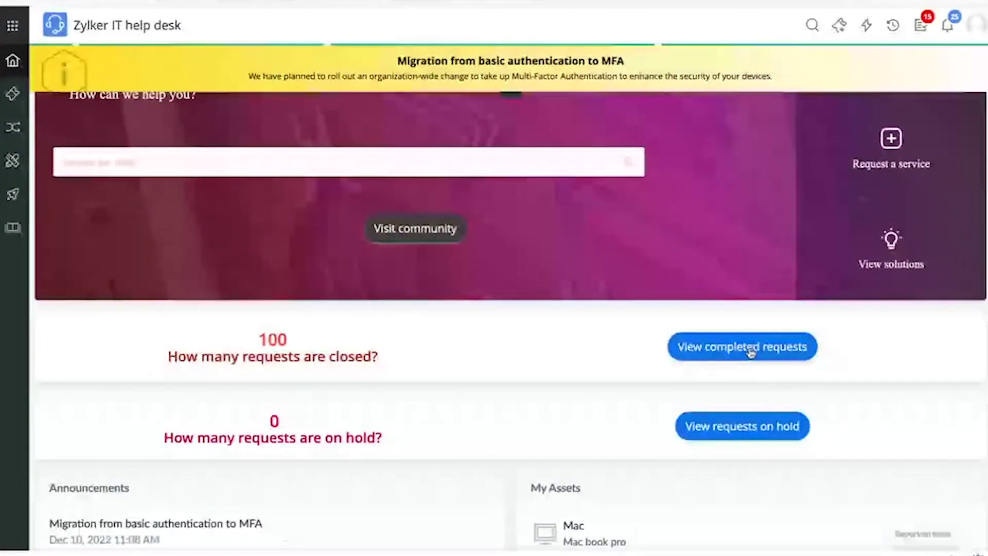
click(752, 348)
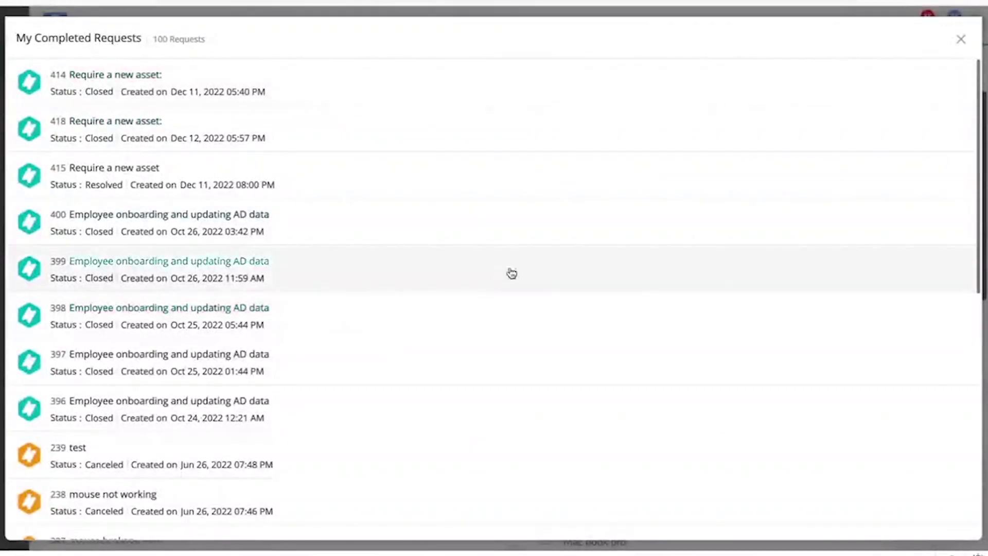
click(961, 40)
- Examine the Announcements and My Assets sections of the requester home page
scroll(511, 441, down, 3)
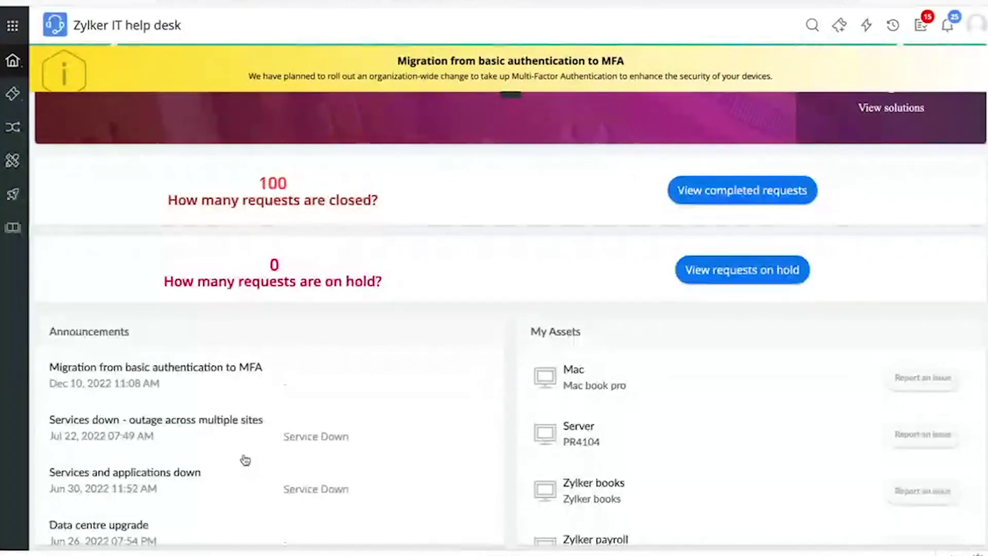
scroll(641, 471, down, 1)
scroll(641, 472, up, 1)
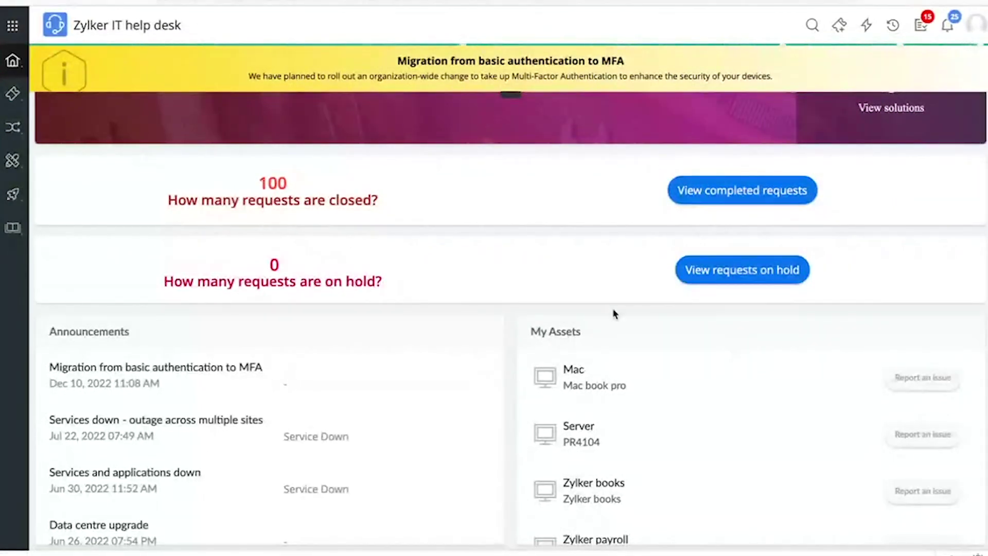
scroll(613, 313, up, 5)
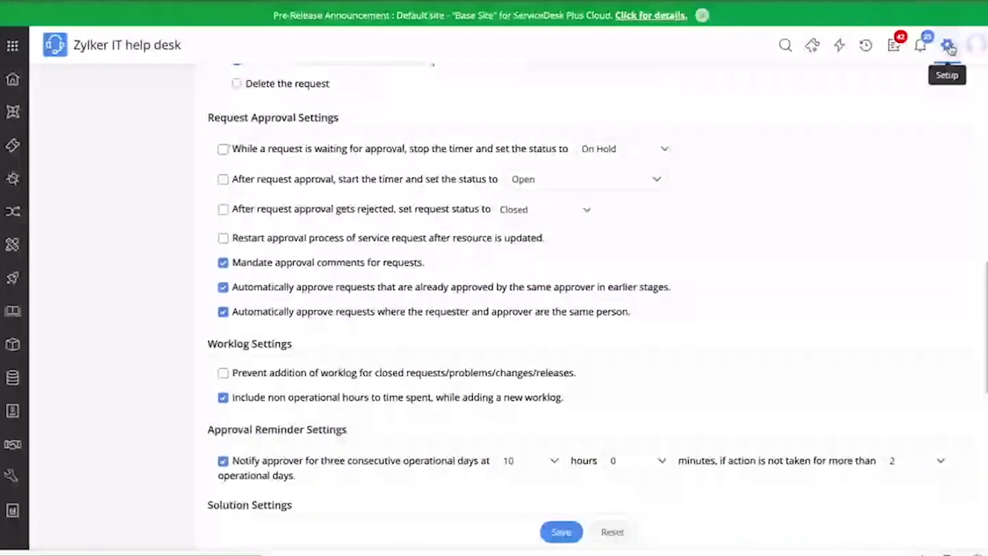
- Open the Advanced configuration of Requester Portal Customization under General Settings in Setup
click(949, 46)
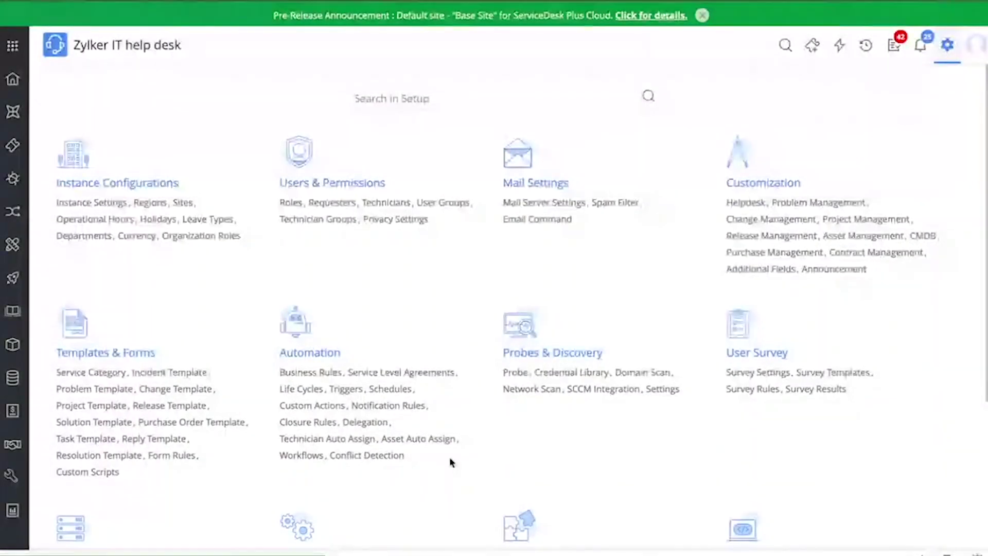
scroll(451, 463, down, 4)
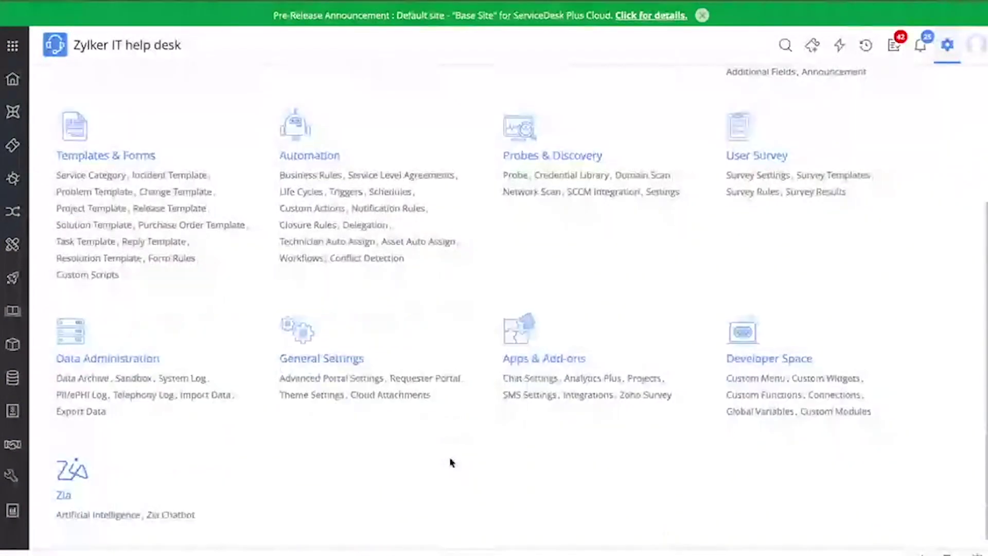
scroll(451, 462, down, 1)
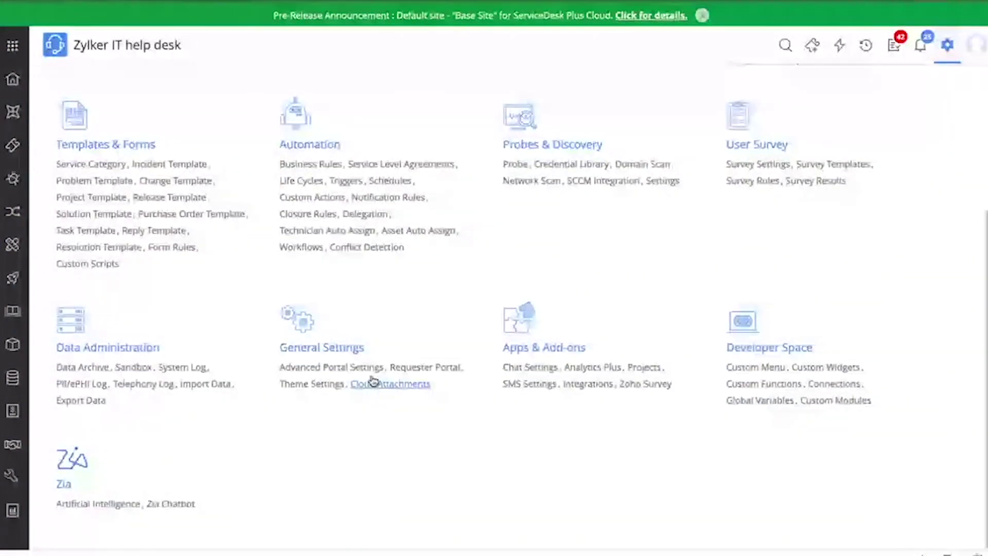
click(431, 368)
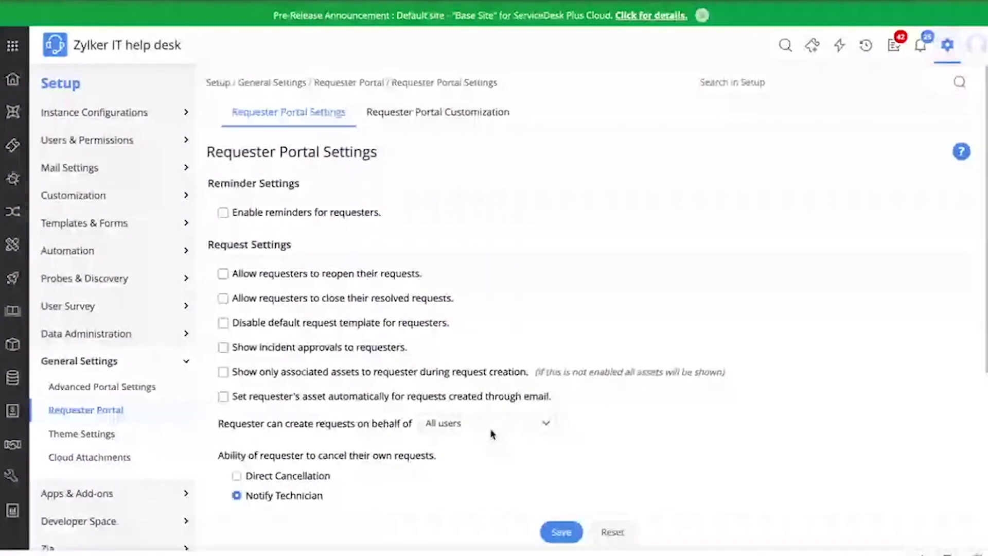
scroll(492, 434, down, 1)
click(435, 97)
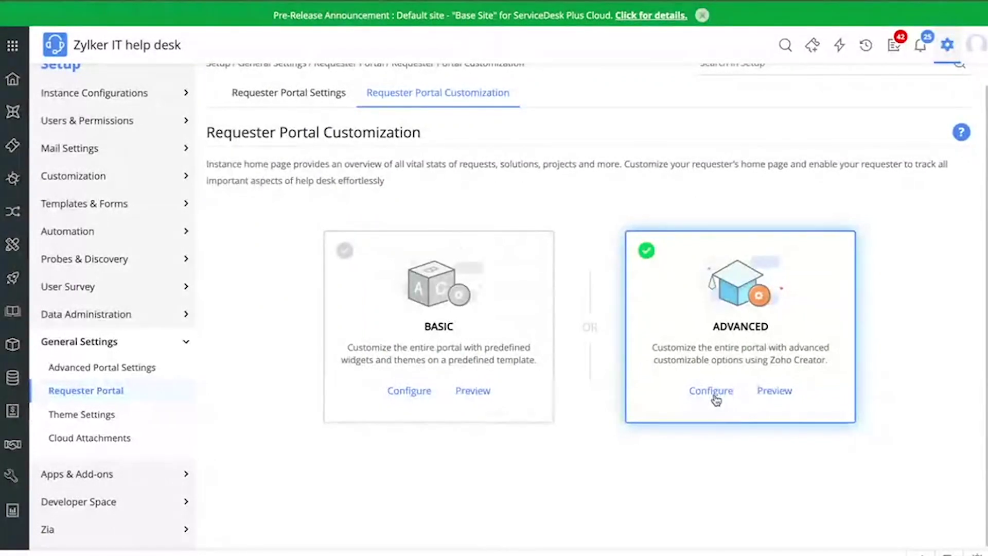
click(715, 396)
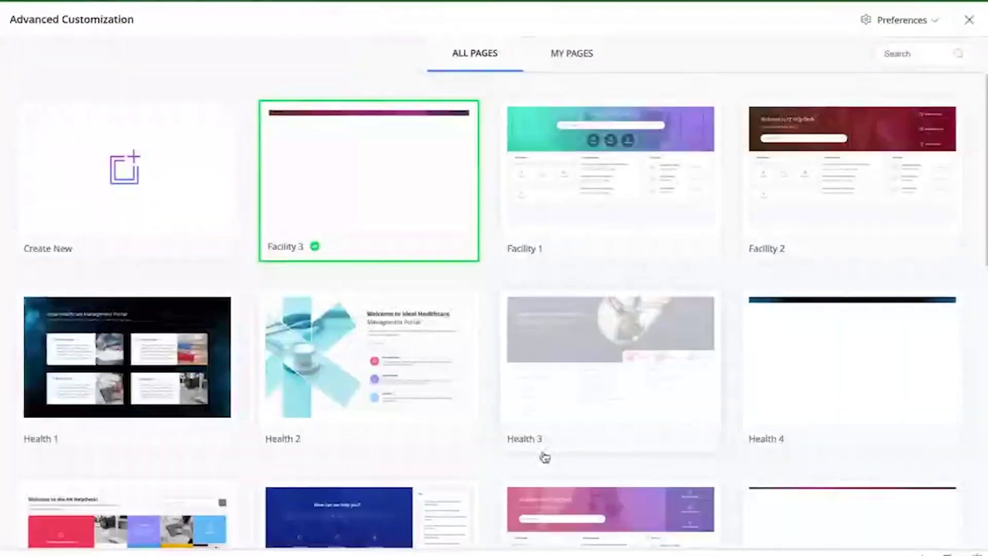
- Browse the available home page designs in the Advanced Customization gallery
mouse_move(466, 425)
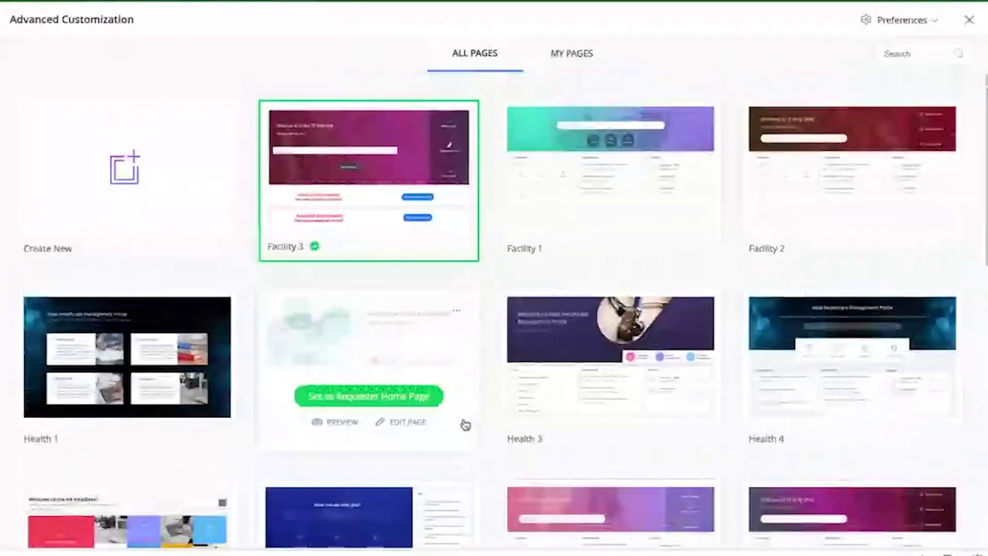
scroll(580, 382, down, 2)
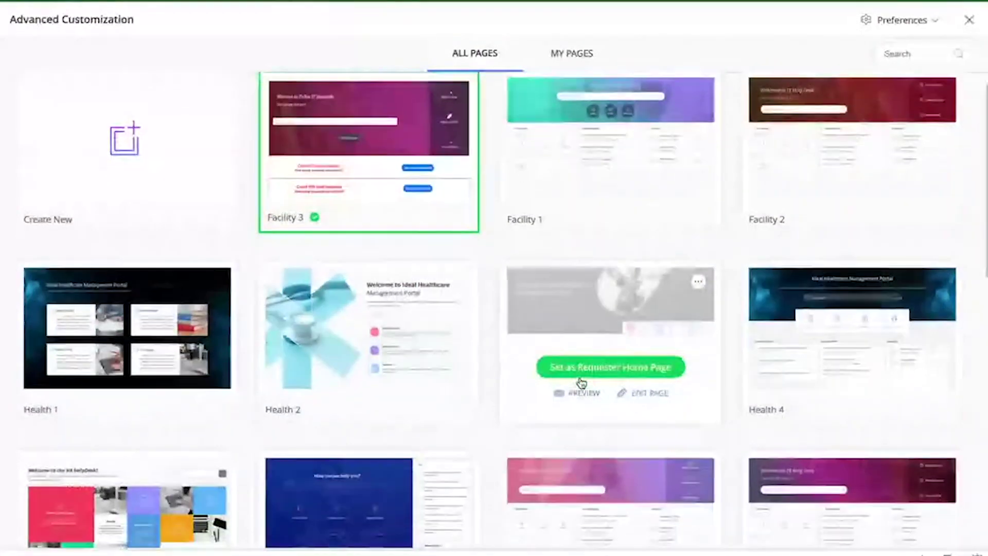
scroll(581, 382, down, 2)
scroll(581, 383, up, 4)
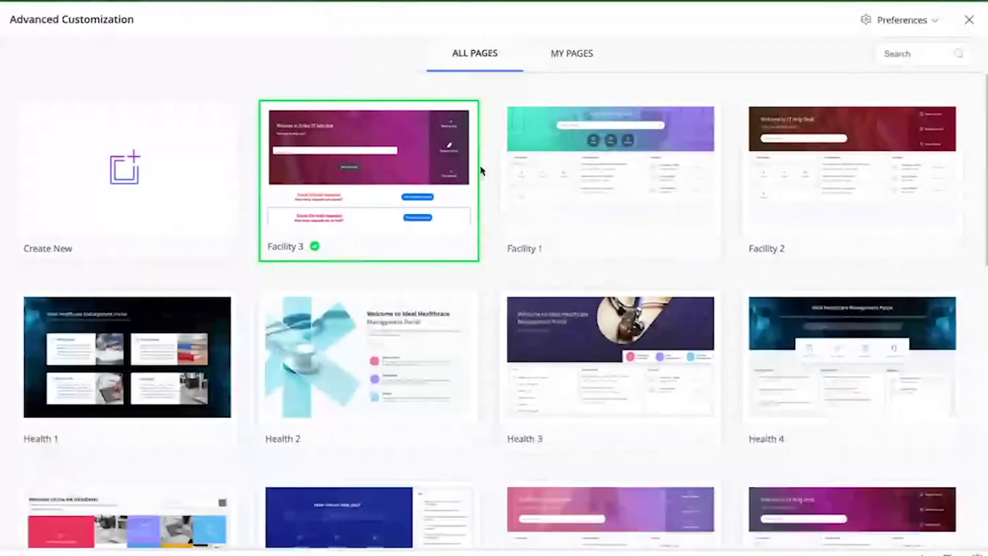
- Create a new portal page and apply the IT 2 template to it
click(182, 161)
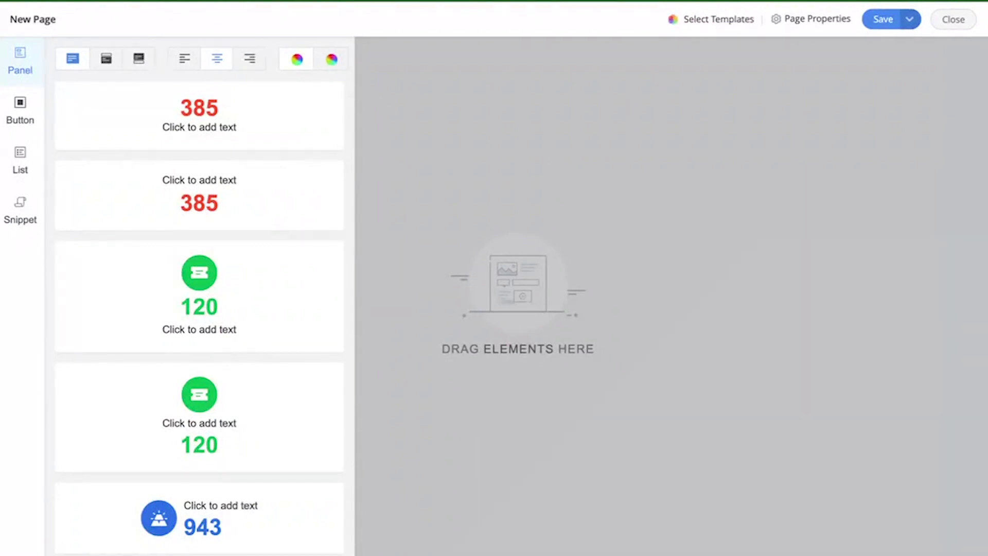
click(457, 192)
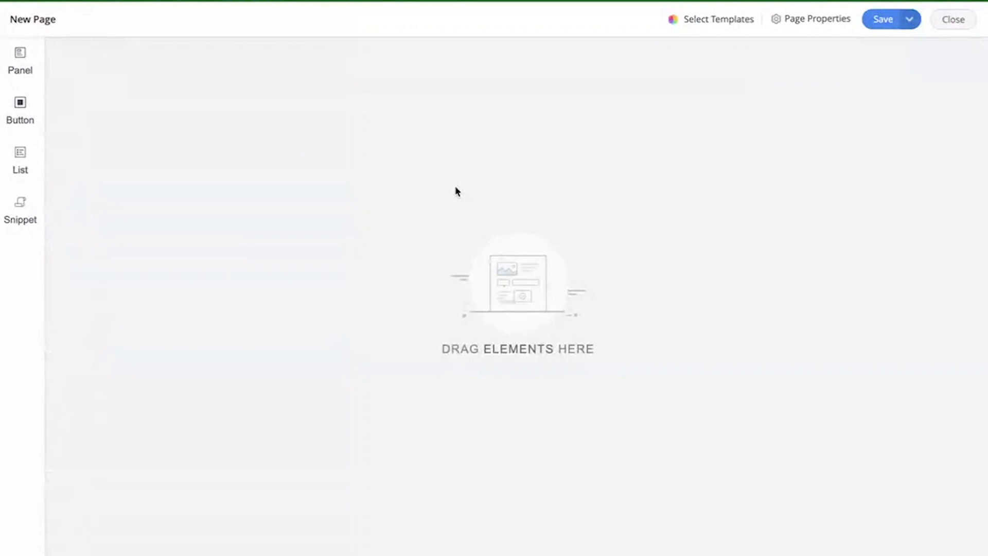
click(710, 22)
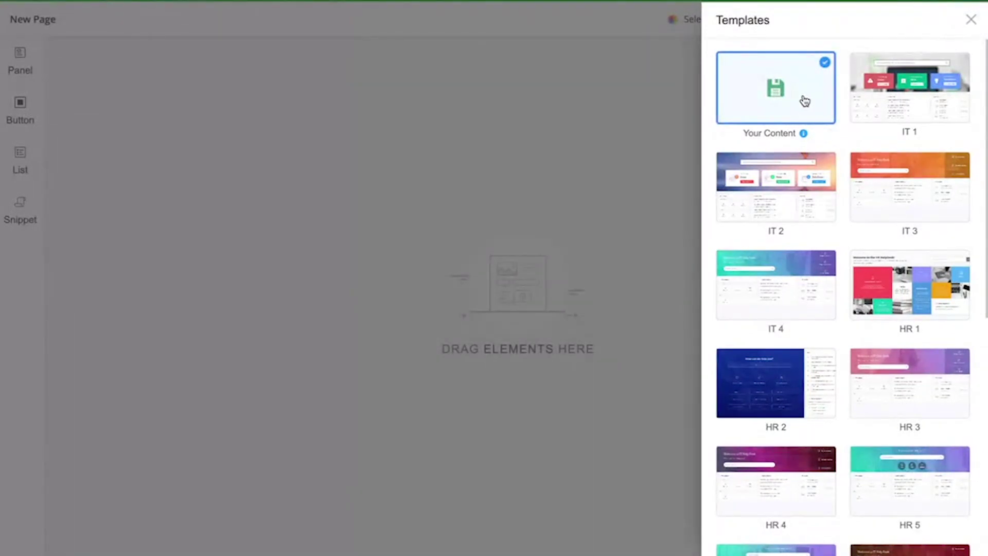
click(802, 180)
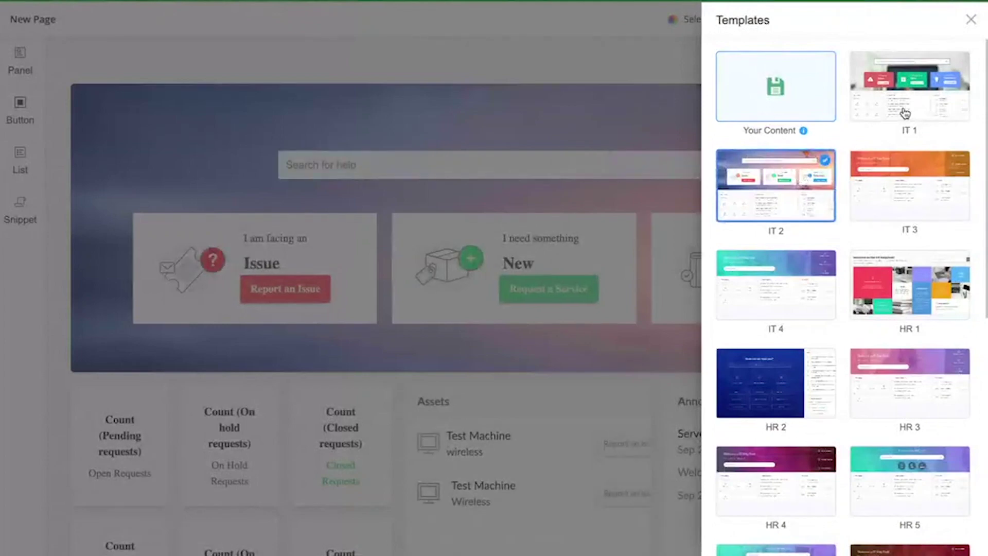
click(972, 21)
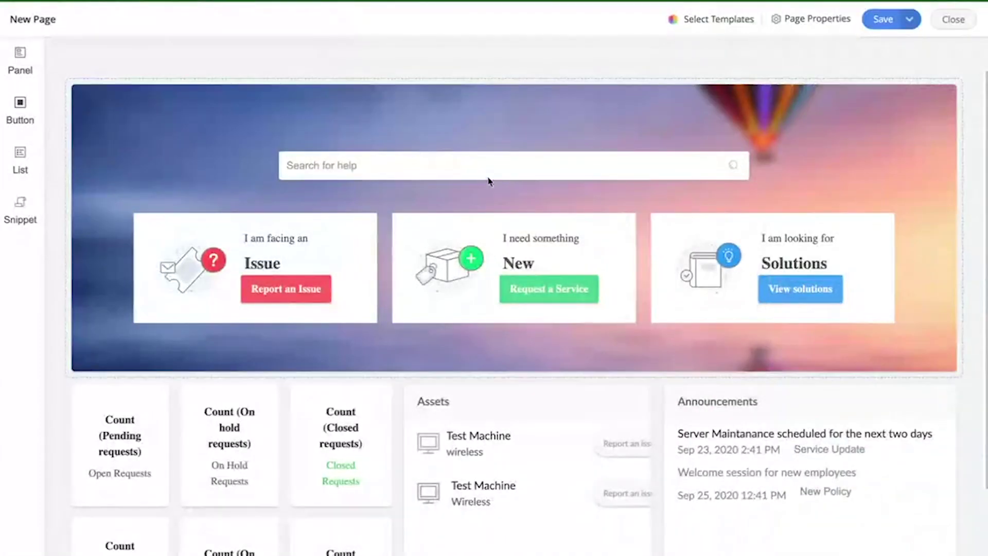
scroll(492, 277, down, 2)
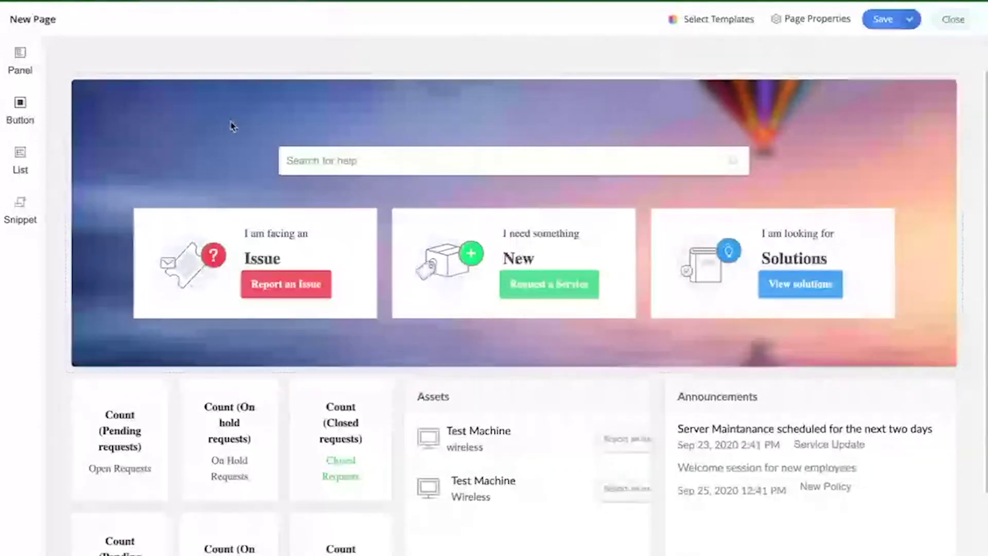
- Add the number-above-text panel below the page's banner and set its number element to display the pending Tasks count
click(19, 66)
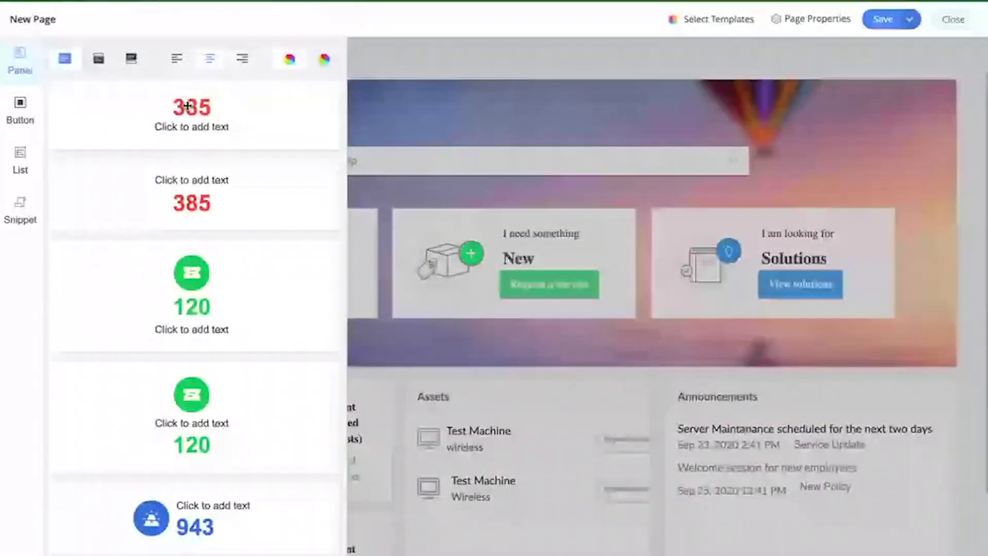
drag(180, 128, 439, 375)
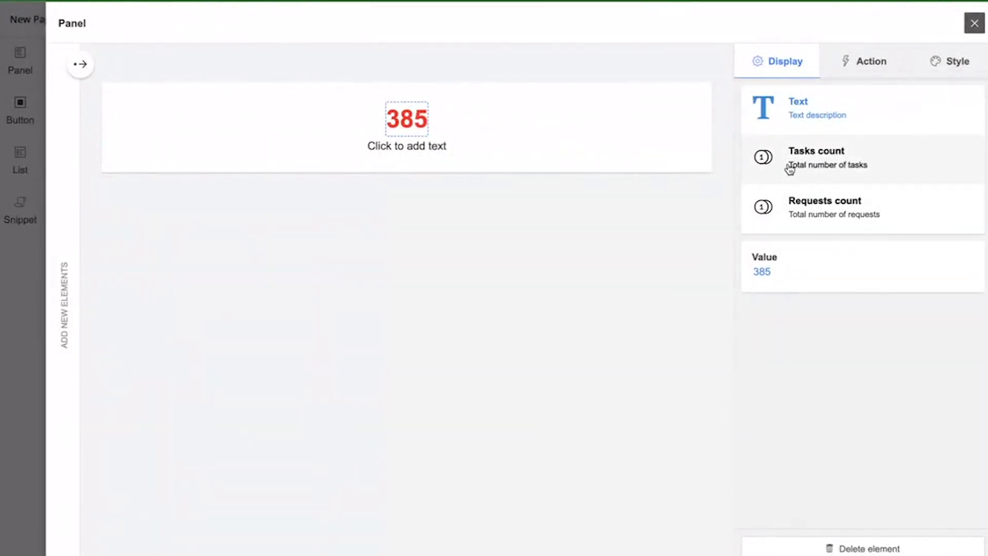
click(833, 166)
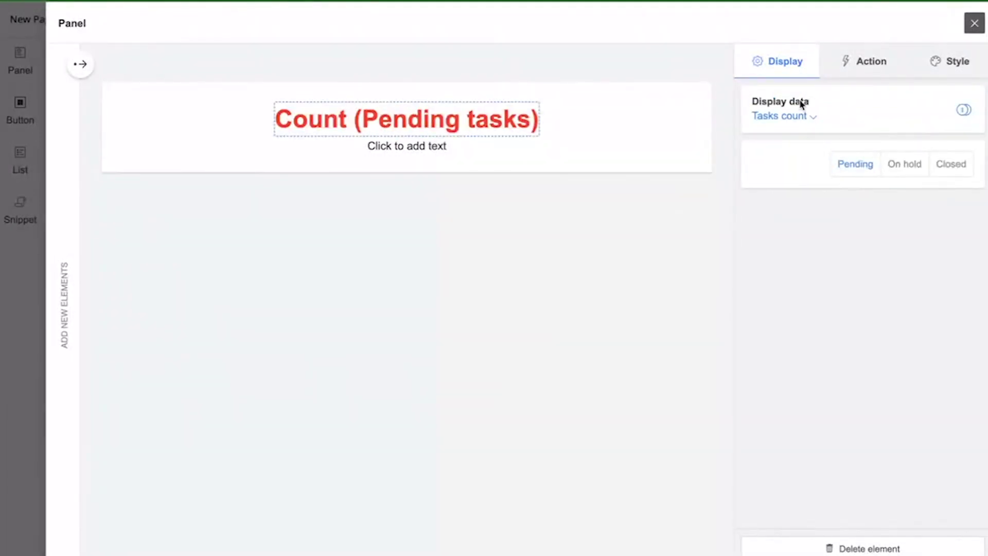
click(805, 120)
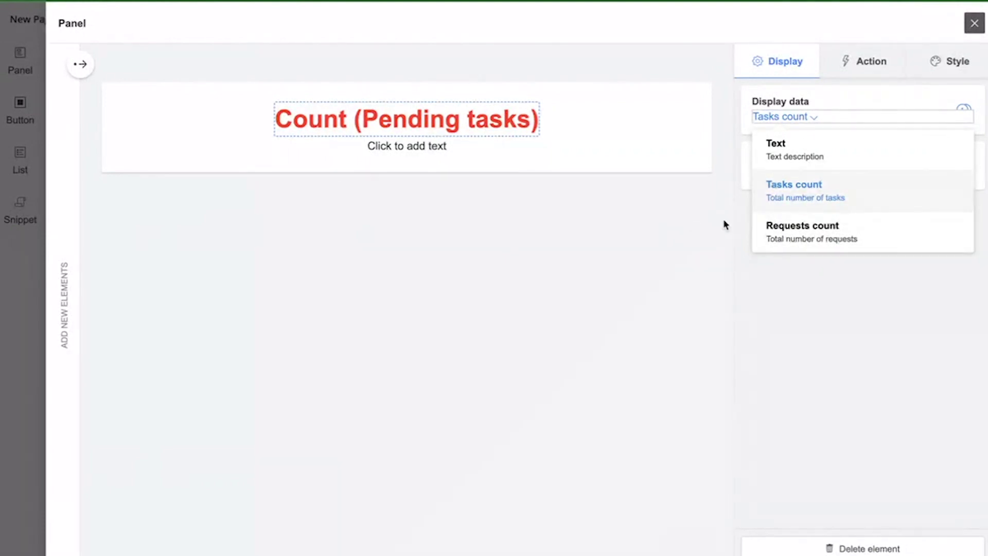
click(819, 201)
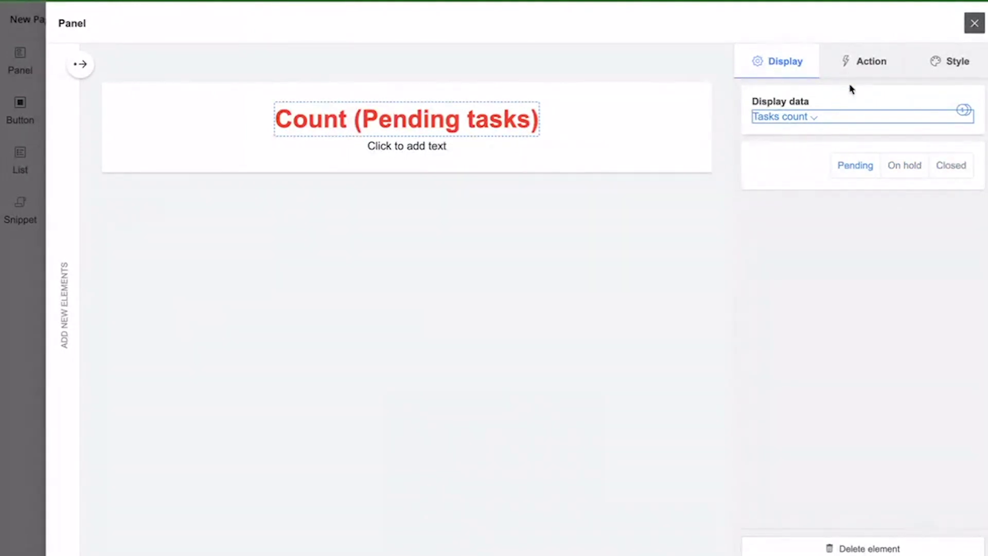
- Review the action types available for the panel's task count, keeping the action set to None
click(862, 74)
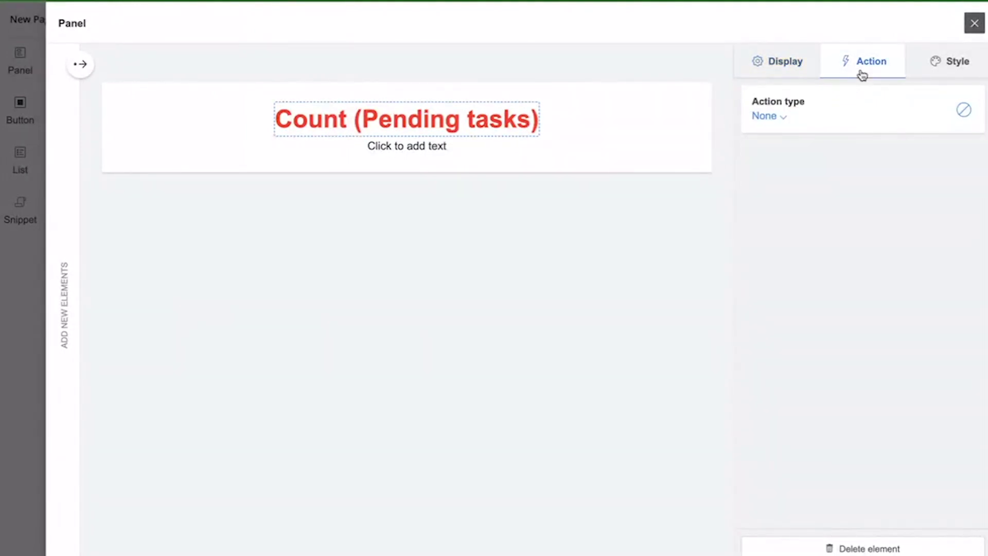
click(872, 123)
scroll(843, 423, down, 1)
scroll(842, 423, down, 1)
scroll(866, 412, down, 2)
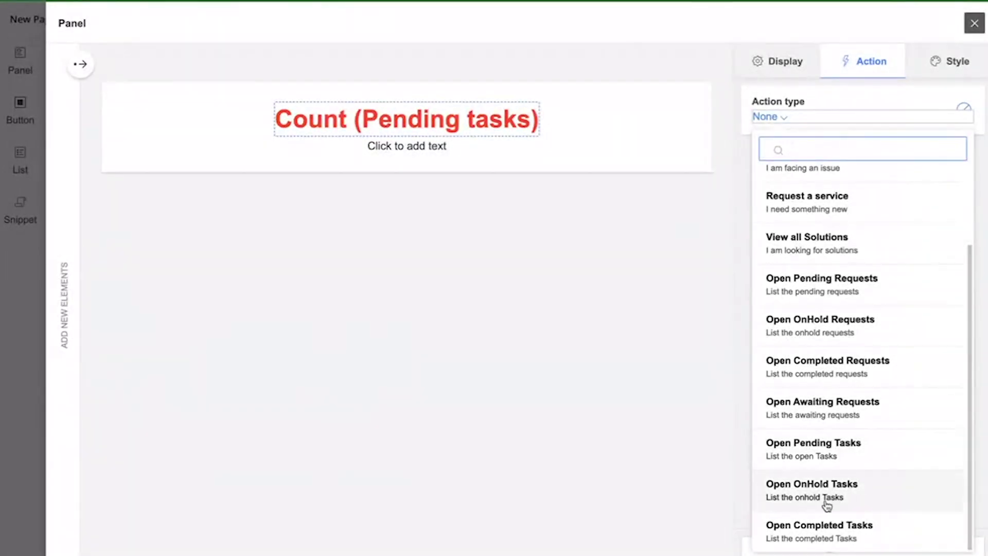
click(565, 264)
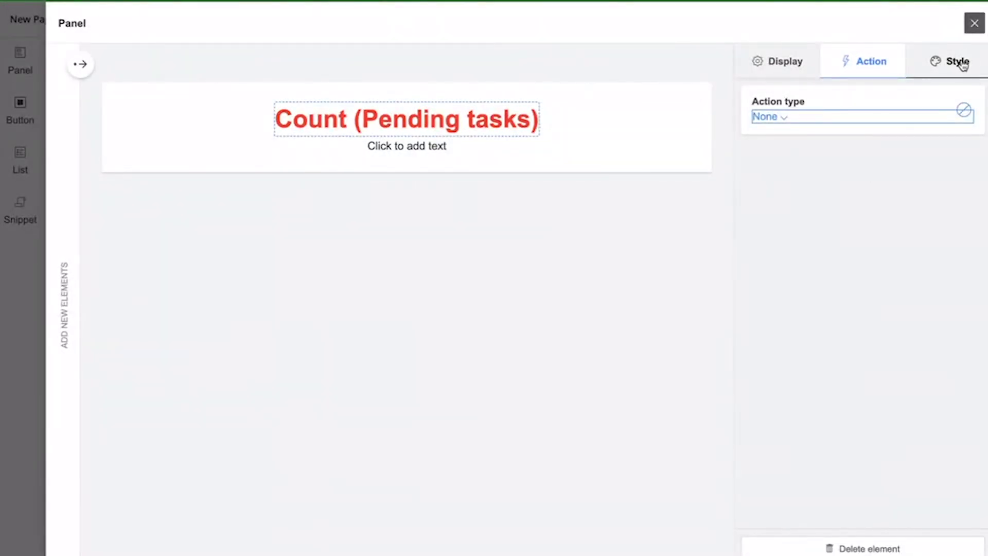
- Examine the task count's style options, including font family, colour and font size, without changing them
click(958, 62)
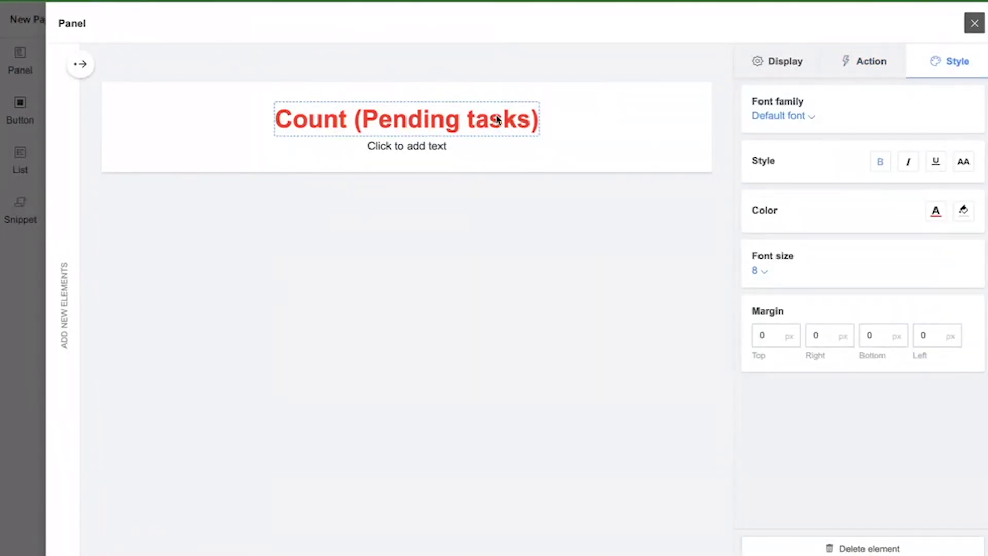
click(777, 116)
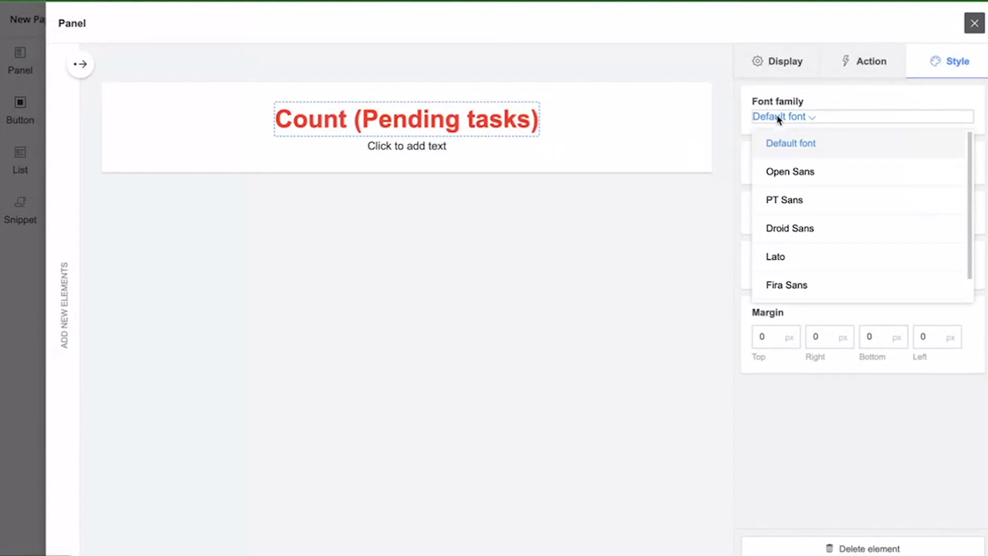
click(835, 116)
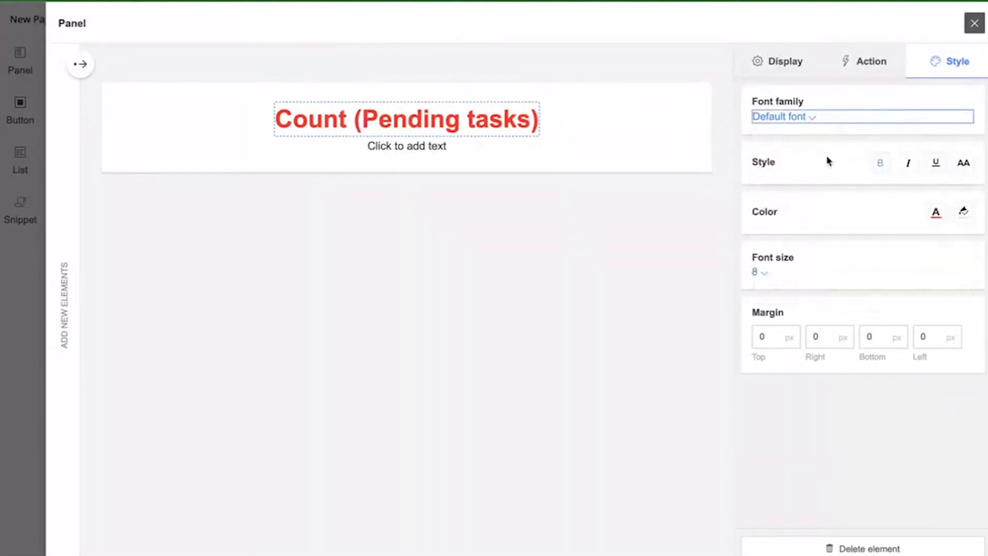
click(761, 276)
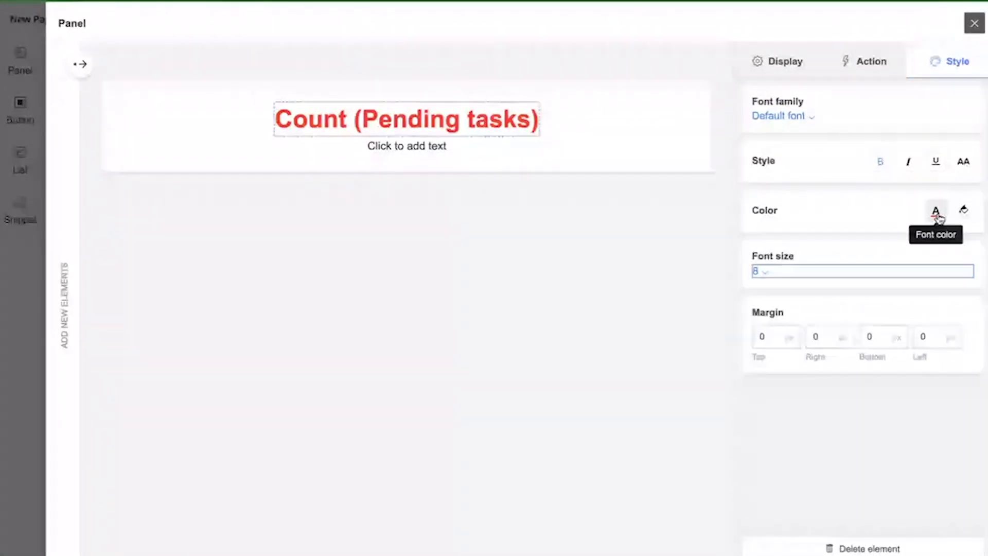
- Set the text element beneath the pending tasks count to read "My pending tasks"
click(433, 147)
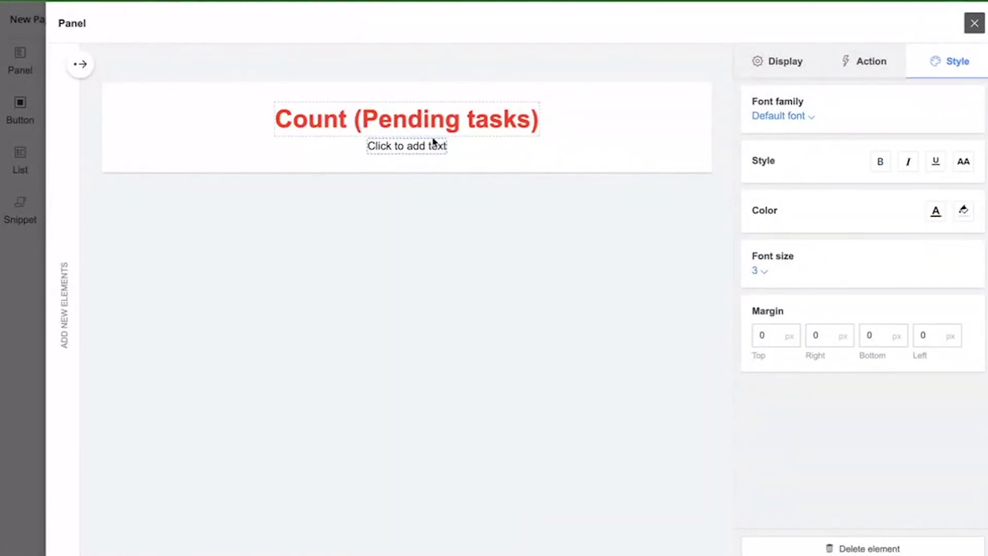
click(799, 72)
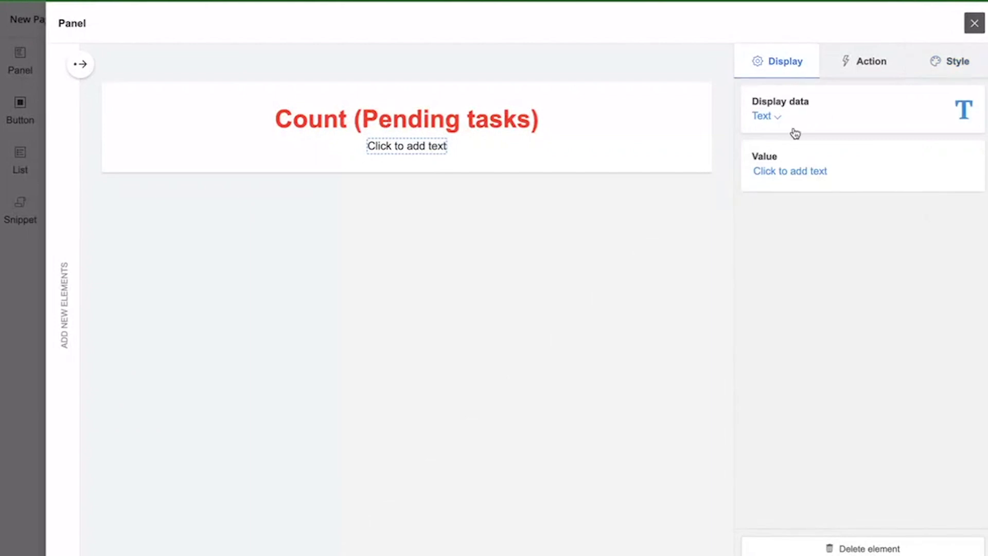
click(795, 171)
double_click(841, 180)
key(BackSpace)
key(BackSpace)
key(BackSpace)
key(BackSpace)
key(BackSpace)
key(BackSpace)
key(BackSpace)
key(BackSpace)
key(BackSpace)
key(BackSpace)
key(BackSpace)
key(BackSpace)
key(BackSpace)
key(BackSpace)
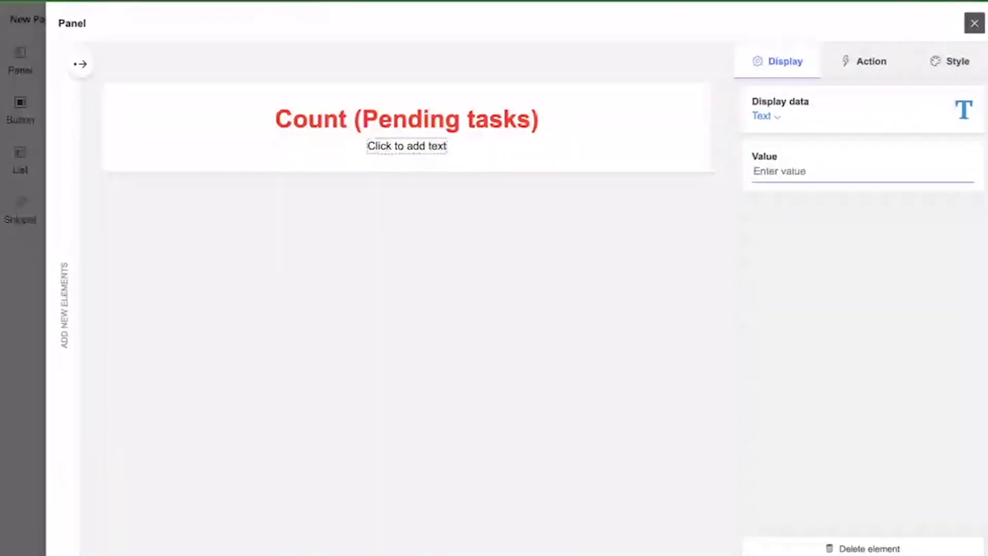
text(My pending te)
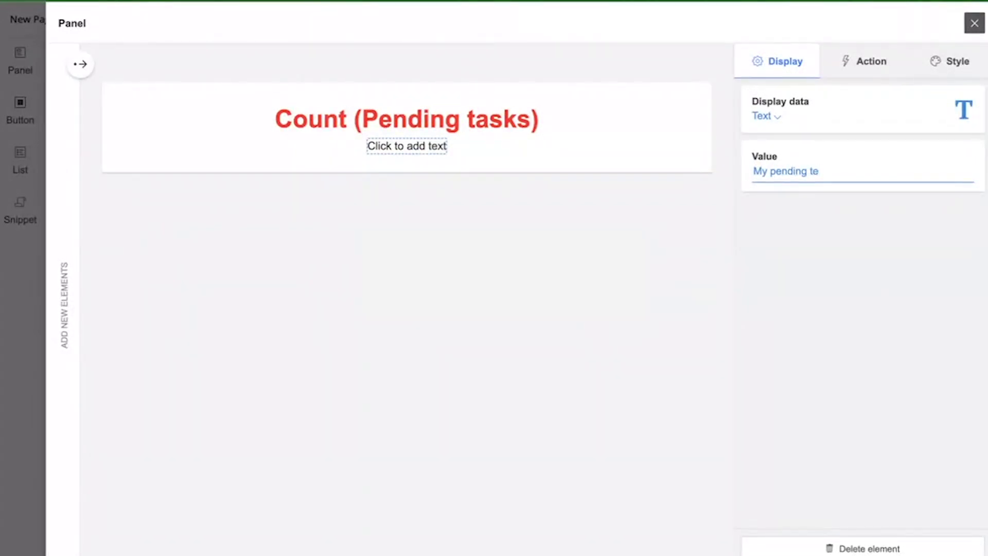
text(asks)
click(887, 227)
- Review the action types offered for the "My pending tasks" text without choosing one
click(860, 75)
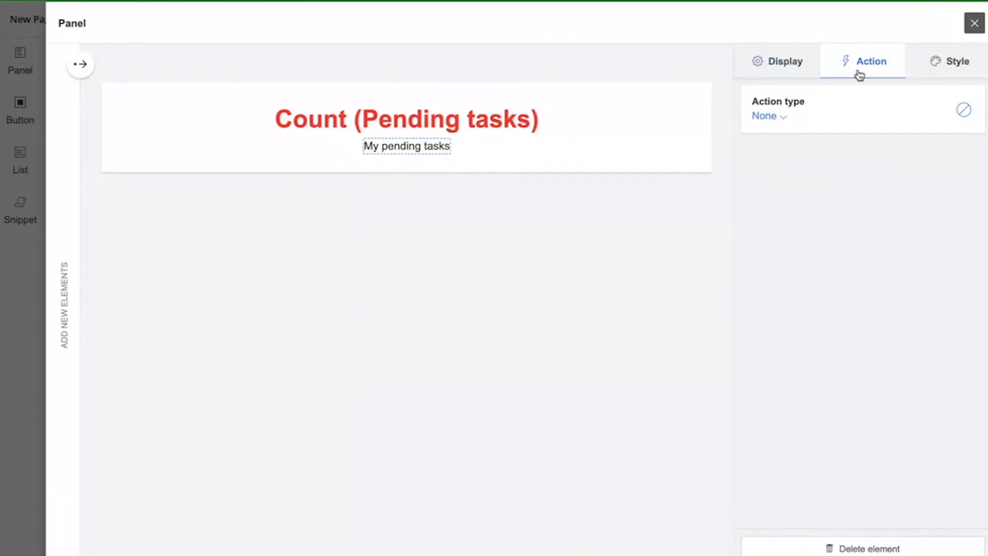
click(767, 116)
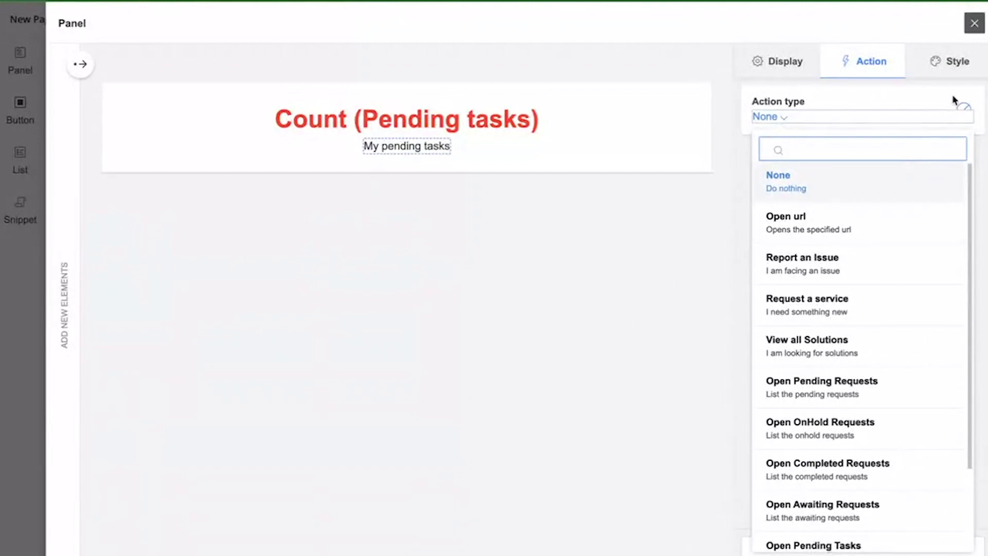
click(958, 72)
- Style the "My pending tasks" text with a blue font colour, font size 4 and the Droid Sans font family
click(958, 72)
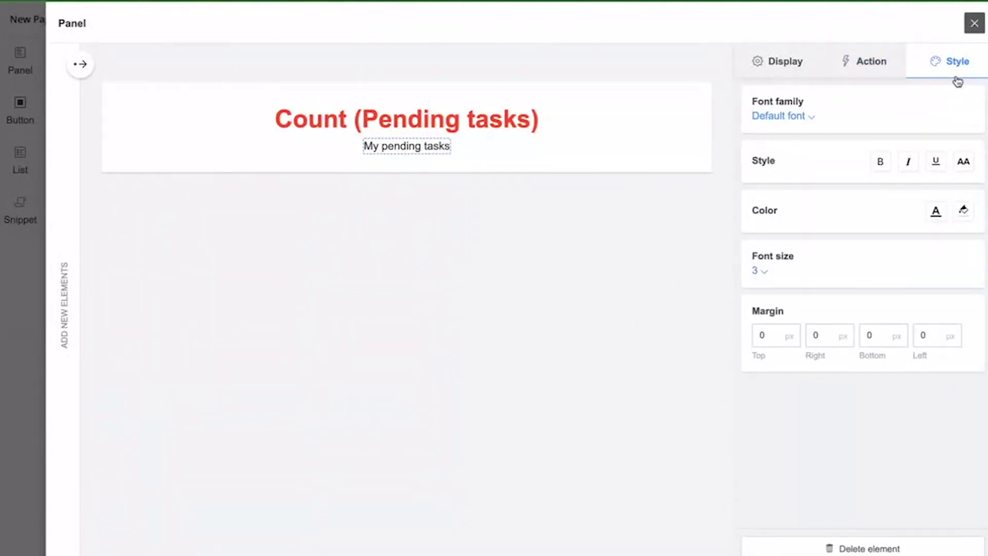
click(936, 211)
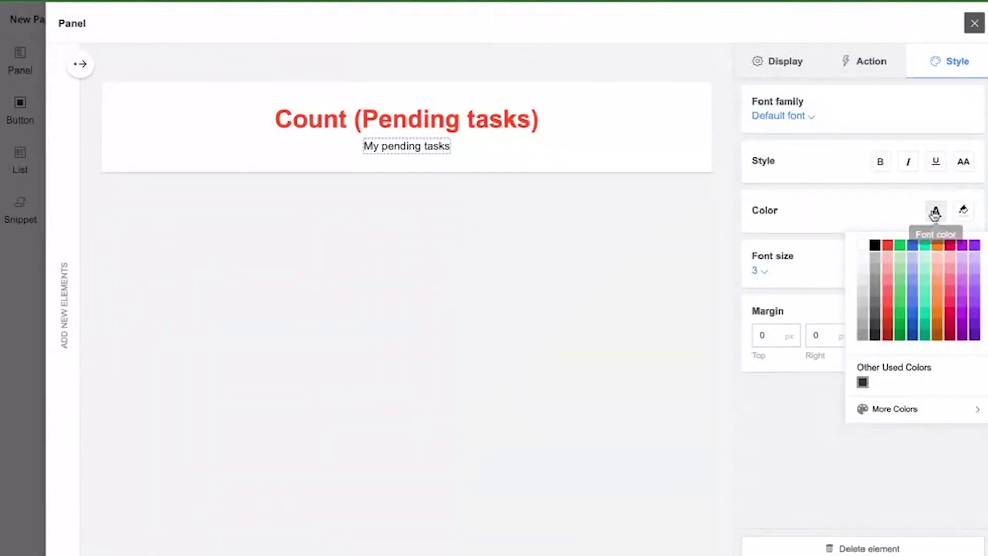
click(912, 285)
click(760, 271)
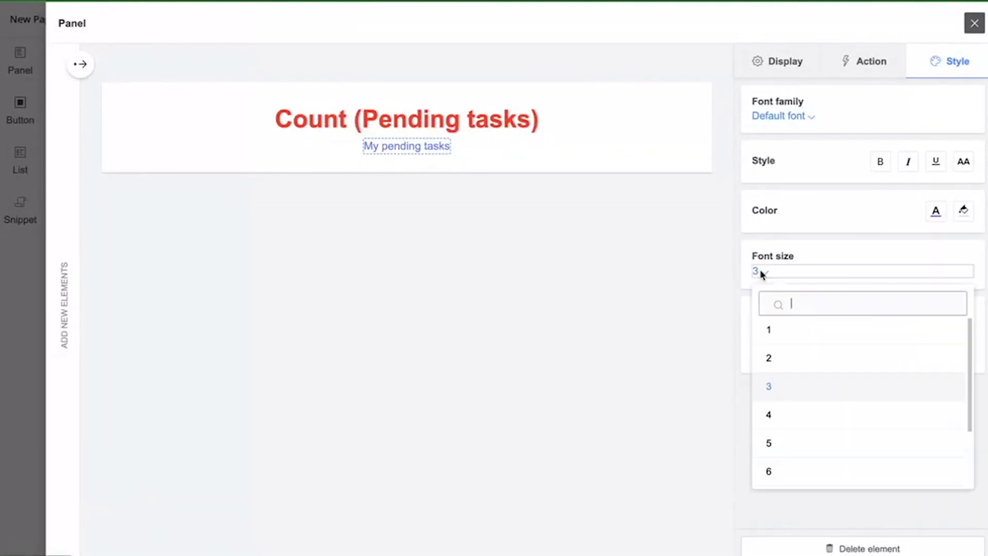
click(792, 420)
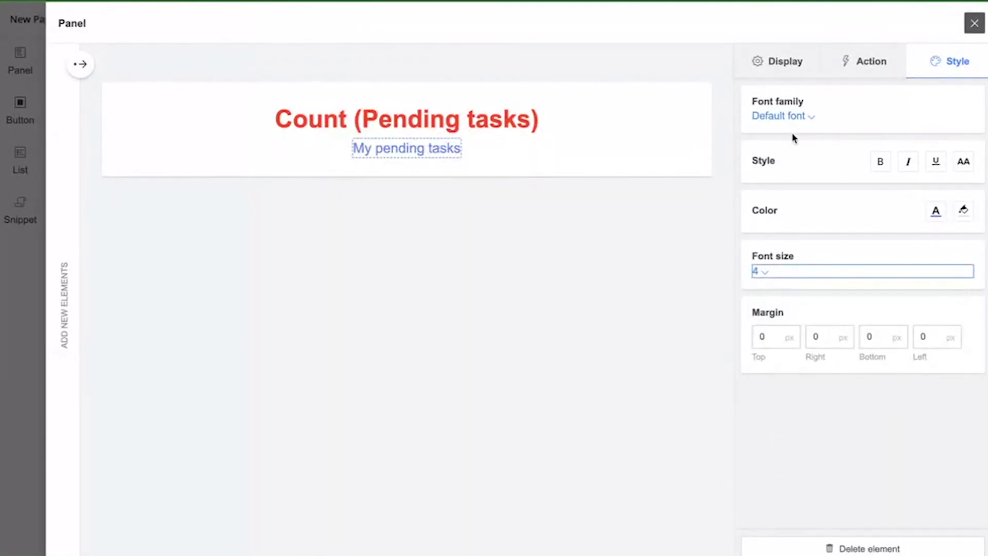
click(789, 117)
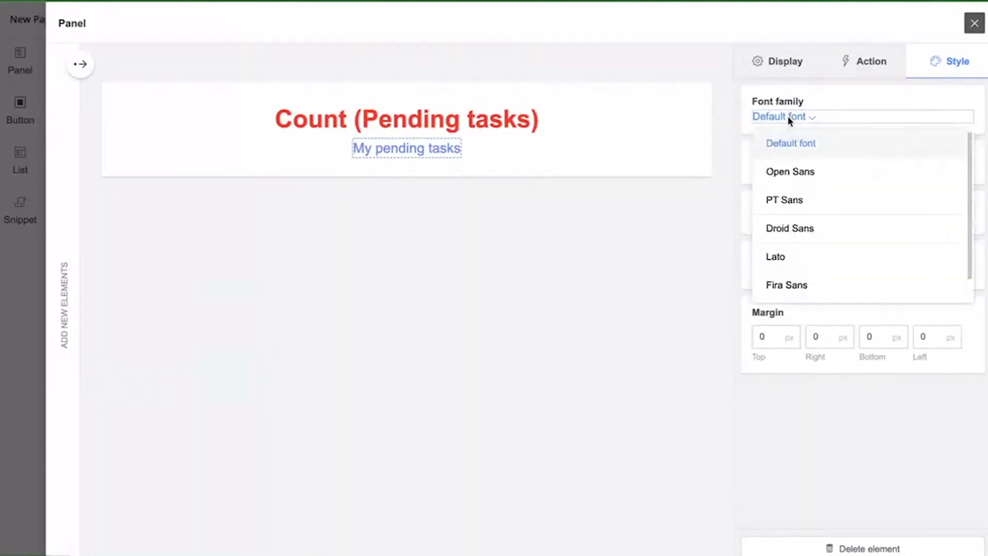
click(806, 241)
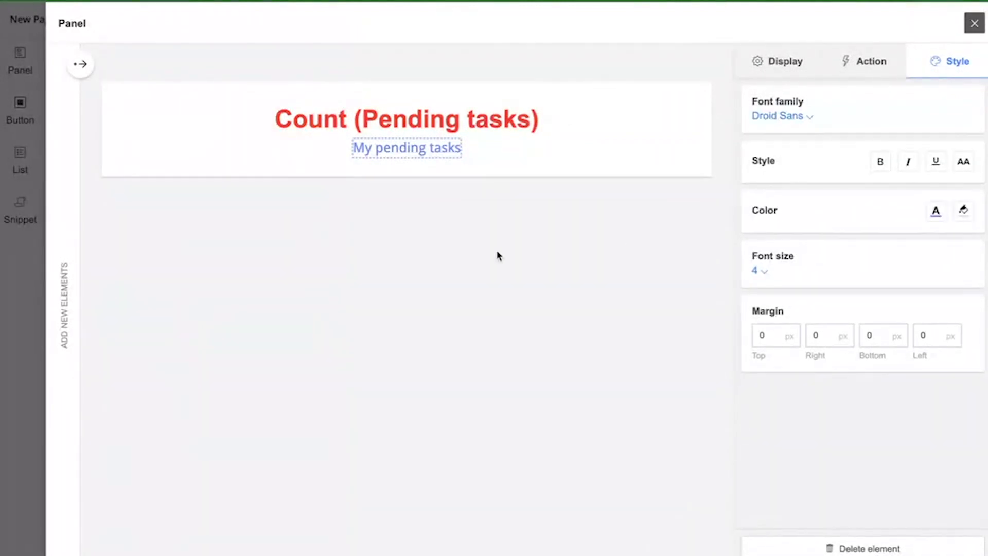
- Add a rounded button to the panel beside the pending tasks count
click(80, 70)
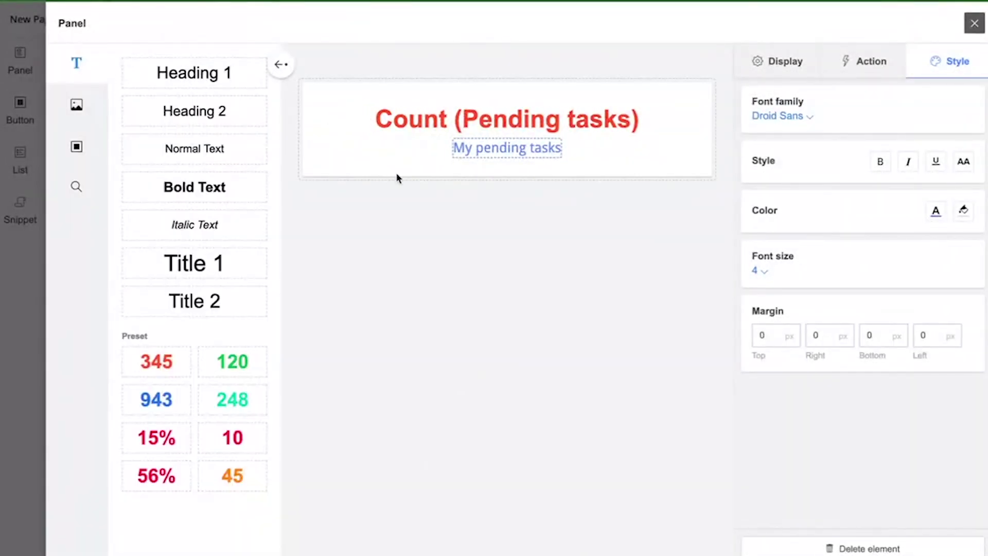
click(78, 109)
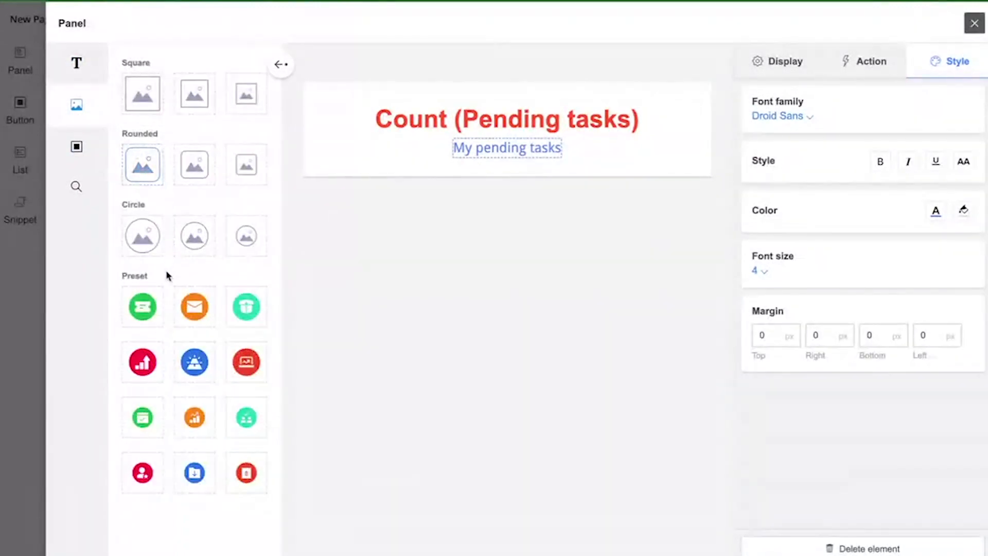
click(77, 149)
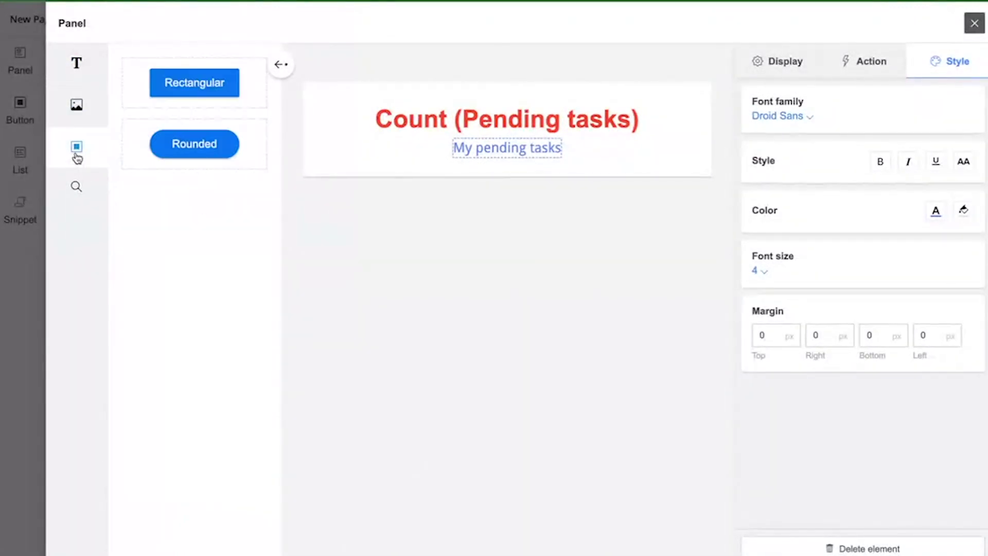
drag(172, 159, 686, 140)
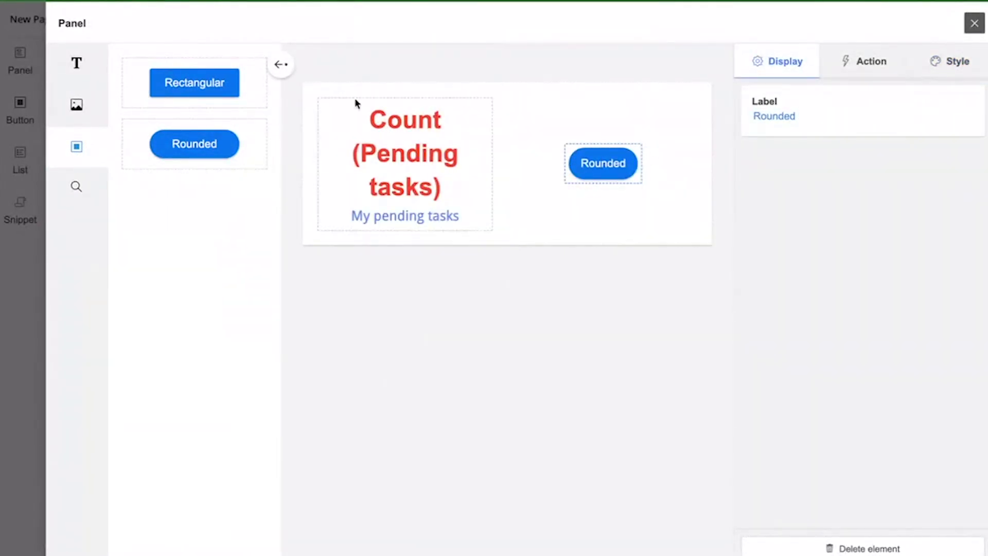
click(282, 66)
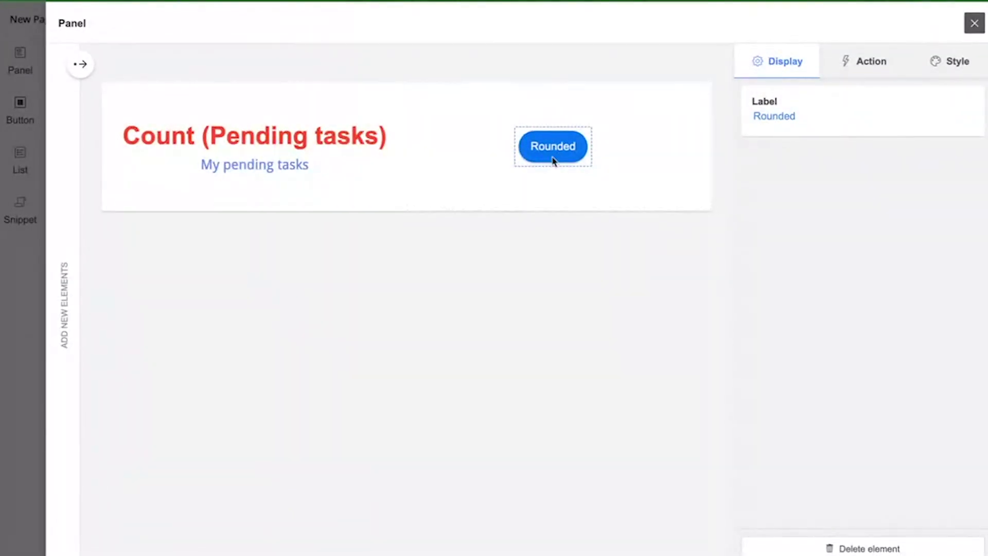
- Set the rounded button's label to "View pending tasks"
click(807, 115)
key(BackSpace)
key(BackSpace)
key(BackSpace)
key(BackSpace)
key(BackSpace)
key(BackSpace)
key(BackSpace)
text(View pend)
click(895, 150)
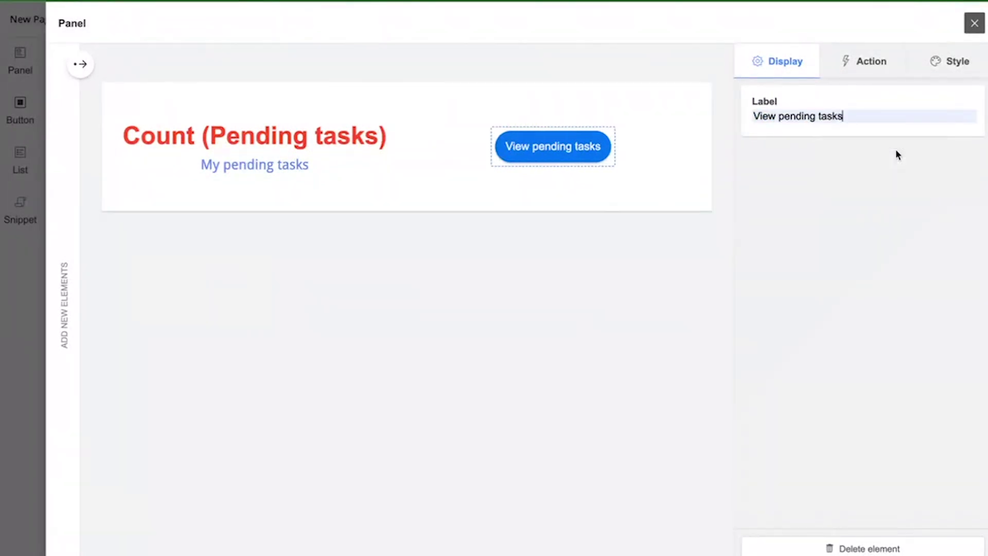
- Assign the Open Pending Tasks action to the "View pending tasks" button
click(877, 69)
scroll(855, 380, down, 3)
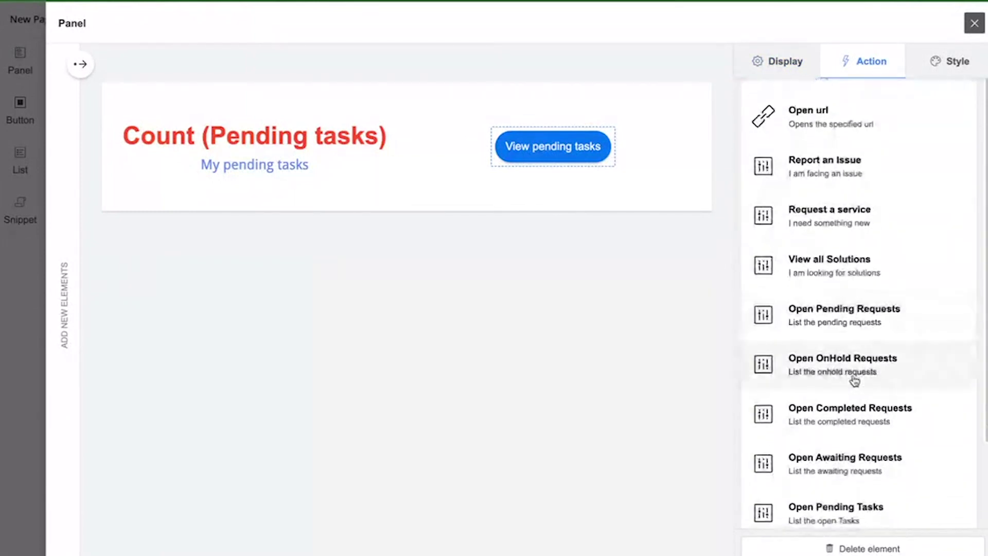
scroll(855, 380, down, 2)
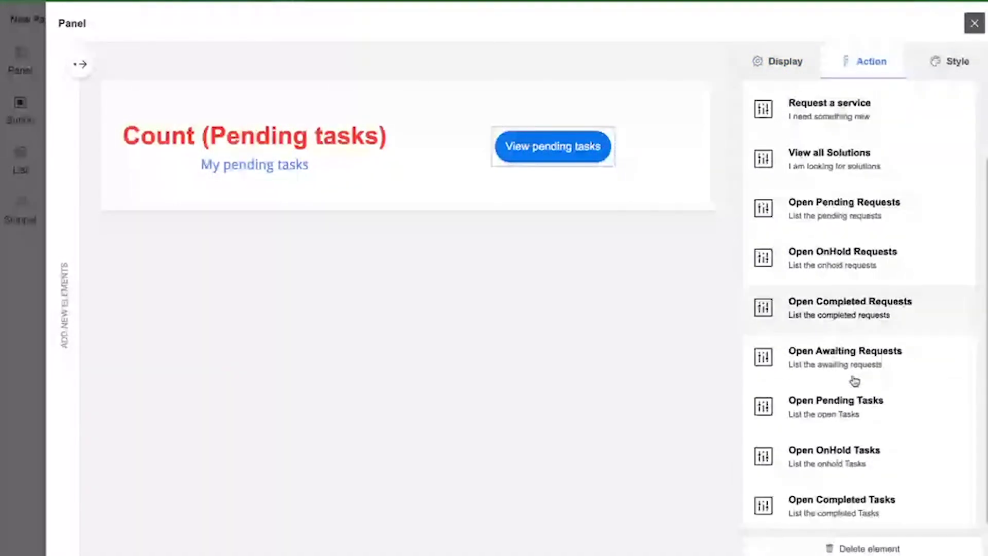
click(823, 416)
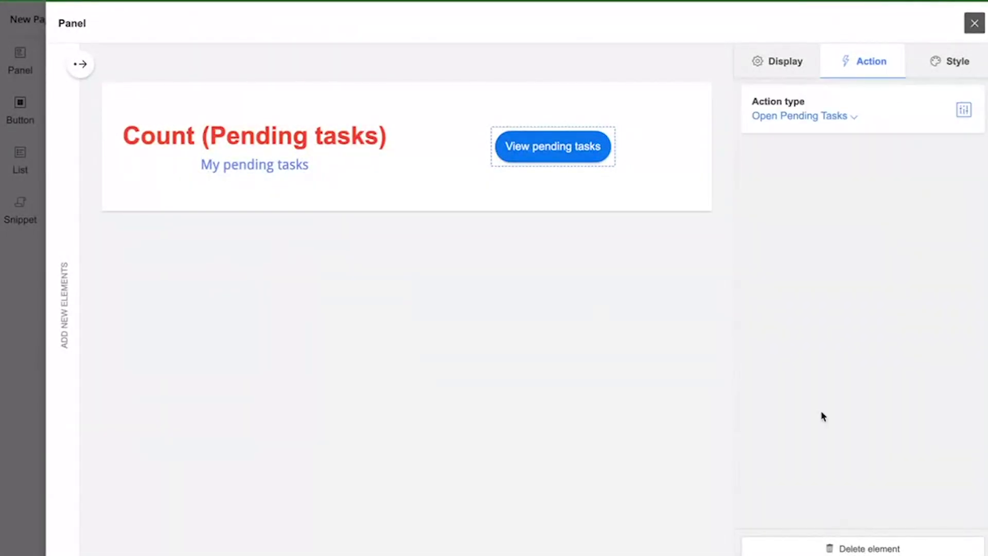
- Review the button's style options, keeping the default font, and the further elements that can be added to the panel
click(956, 61)
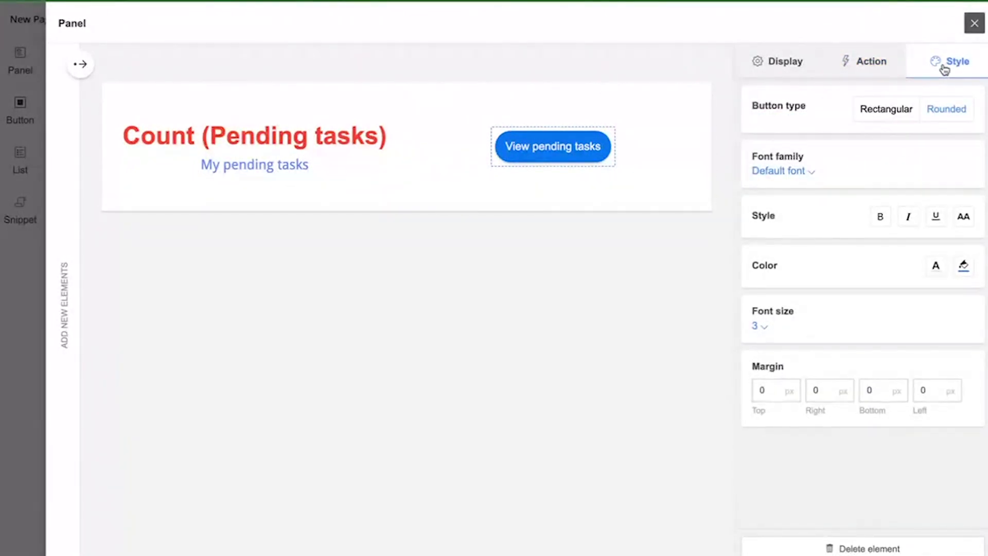
click(801, 171)
click(791, 198)
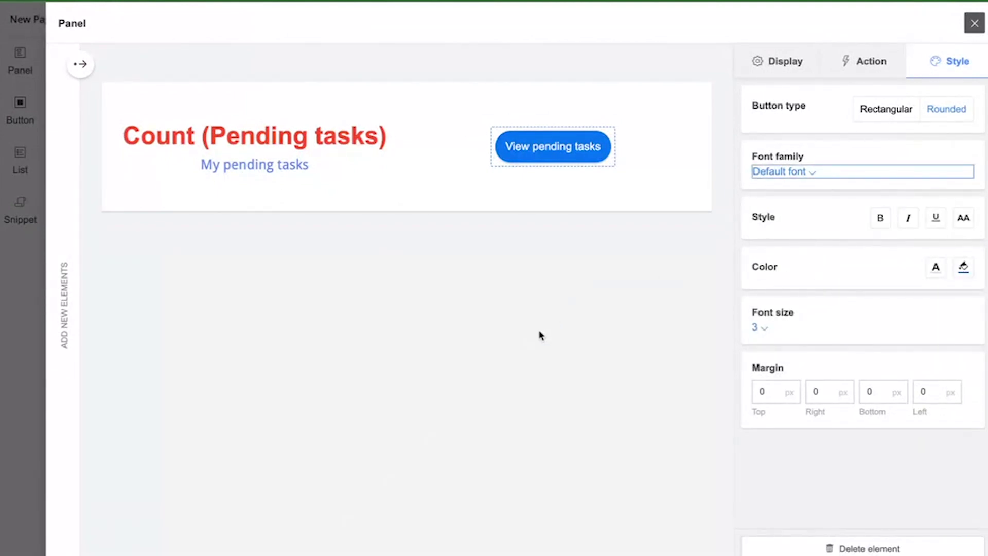
click(80, 65)
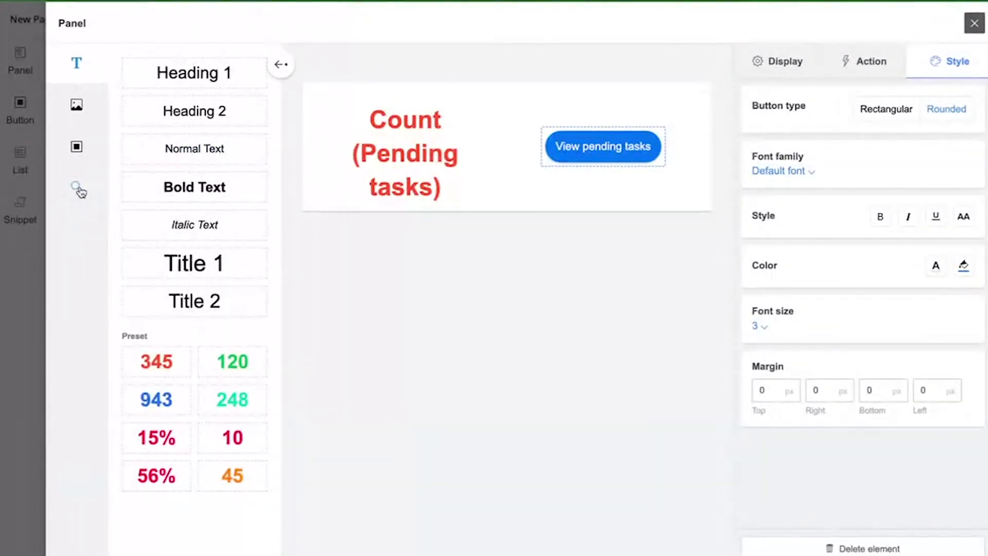
click(434, 307)
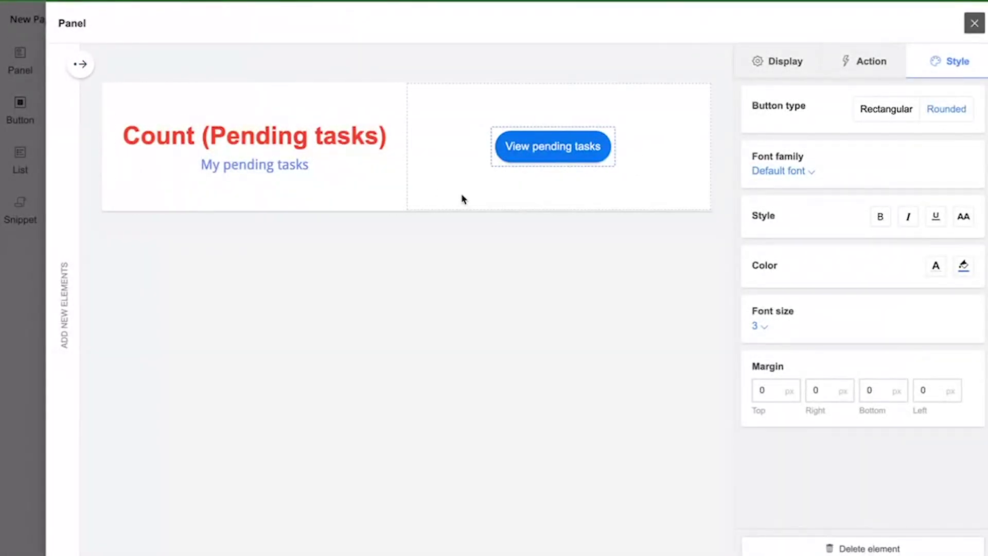
- Close the panel configuration and review the finished pending tasks panel on the new page
click(974, 23)
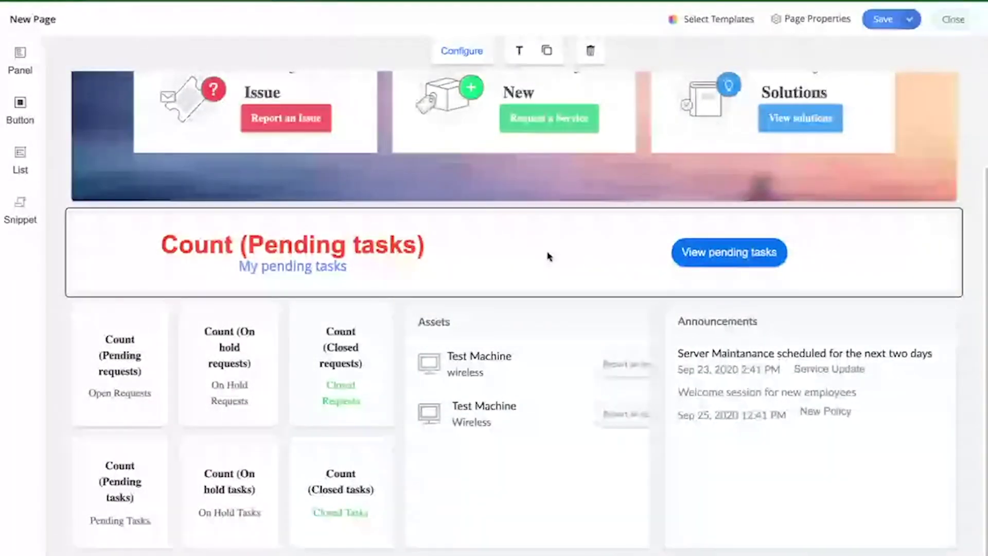
scroll(519, 254, up, 3)
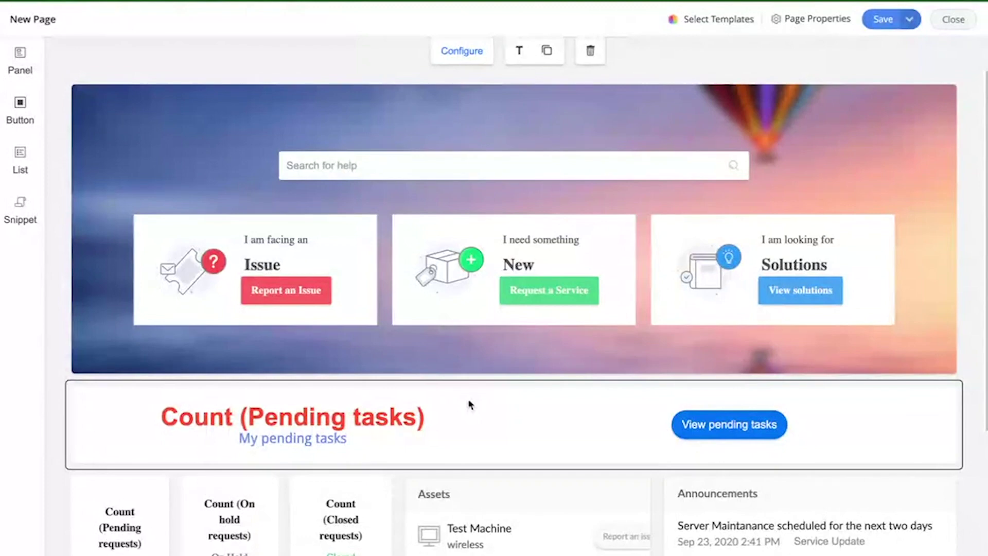
scroll(479, 428, down, 1)
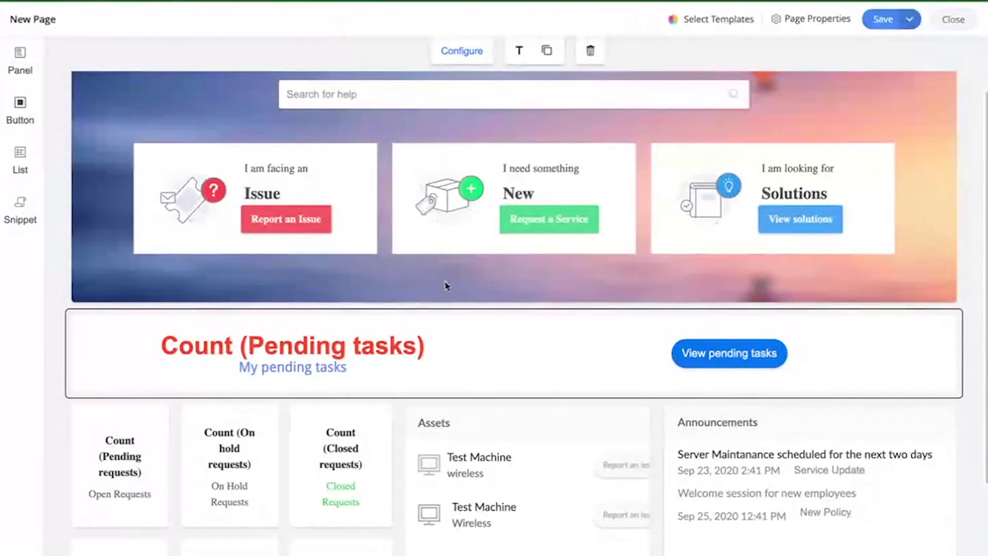
scroll(442, 288, up, 1)
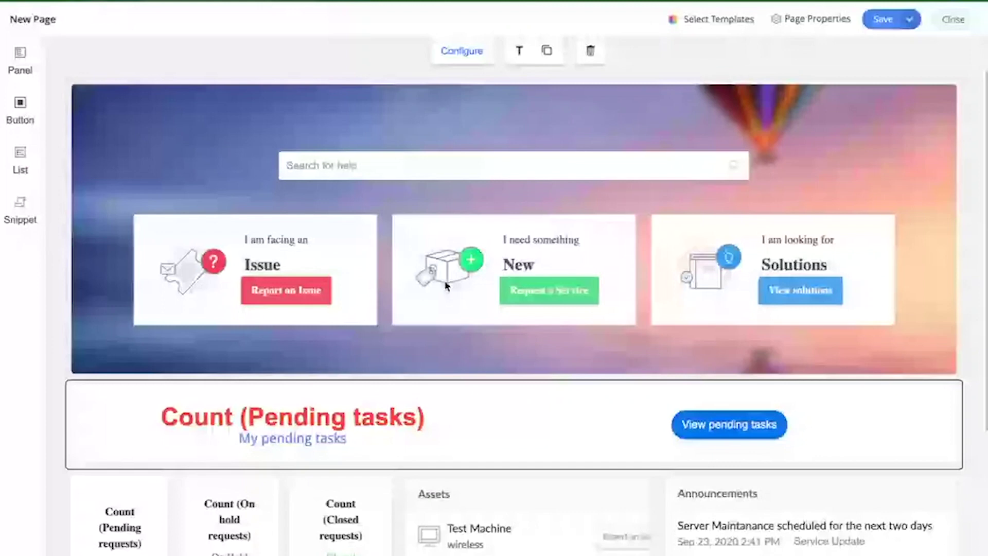
- Examine the list and snippet elements available for the page, look over the layout and open the save options
click(19, 169)
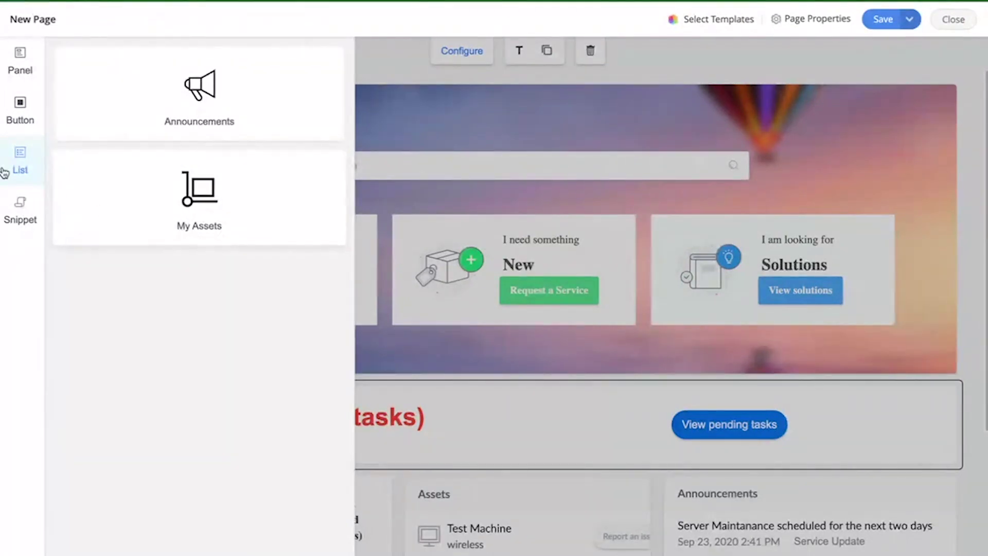
click(26, 222)
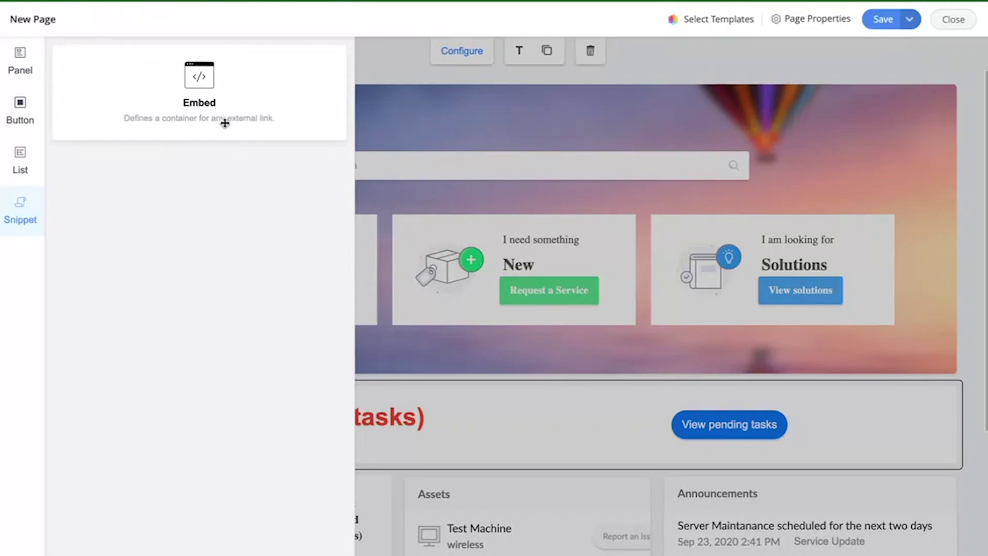
click(415, 130)
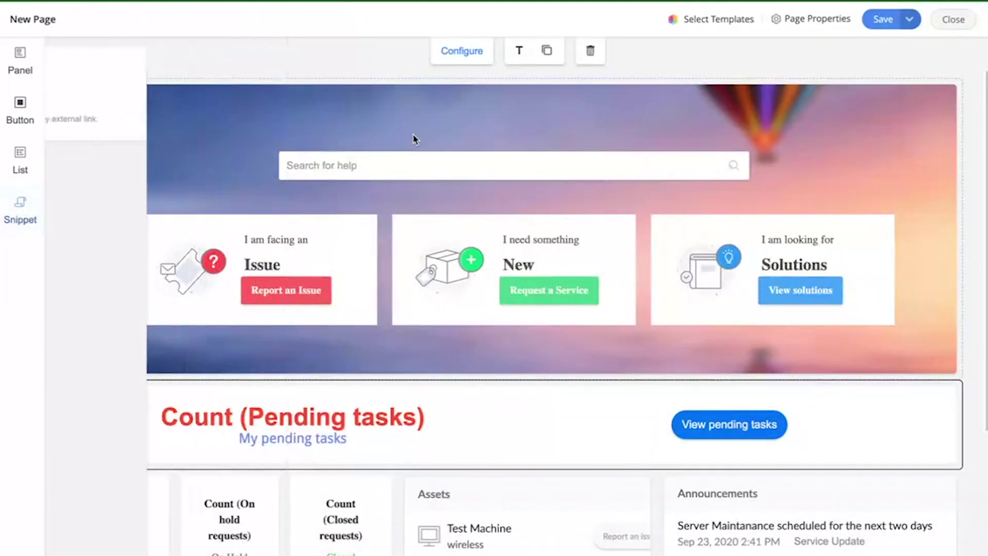
scroll(507, 342, down, 3)
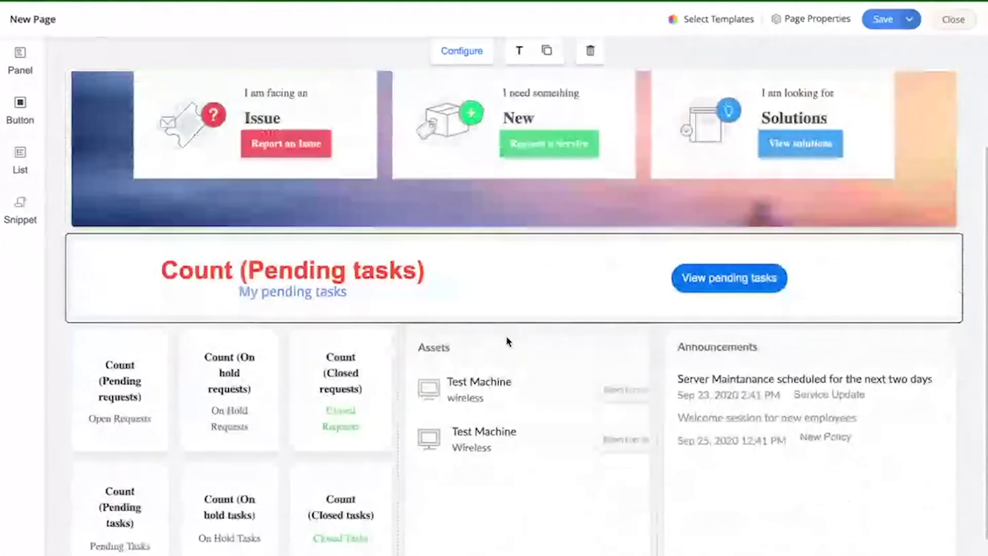
scroll(507, 341, up, 3)
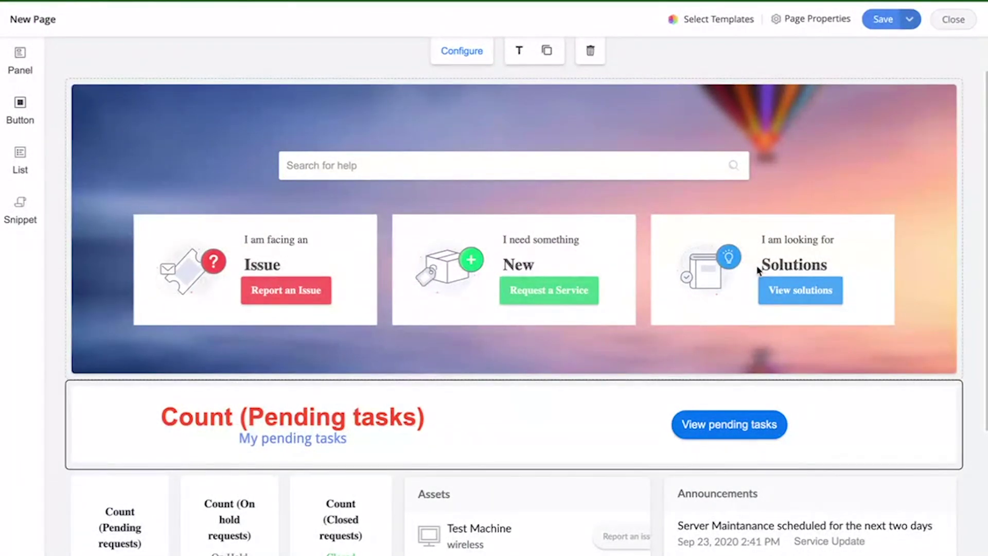
click(909, 20)
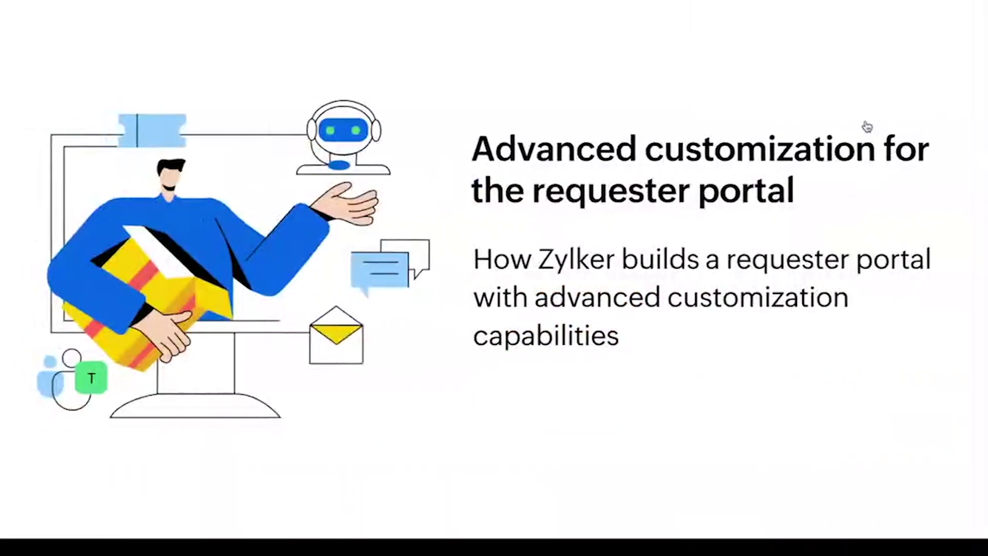
key(Right)
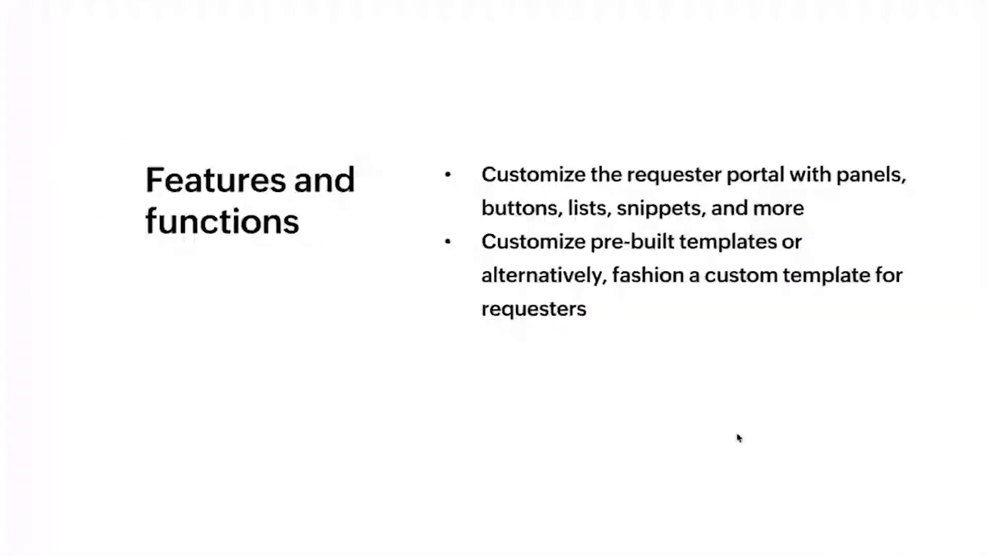